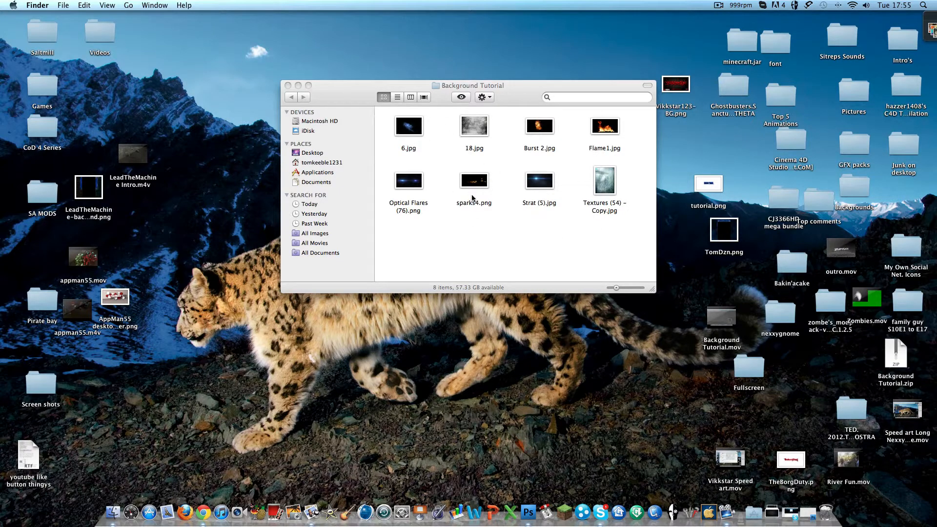
# Close the Background Tutorial folder and preview the logo image tutorial.png from the desktop.
pyautogui.click(288, 87)
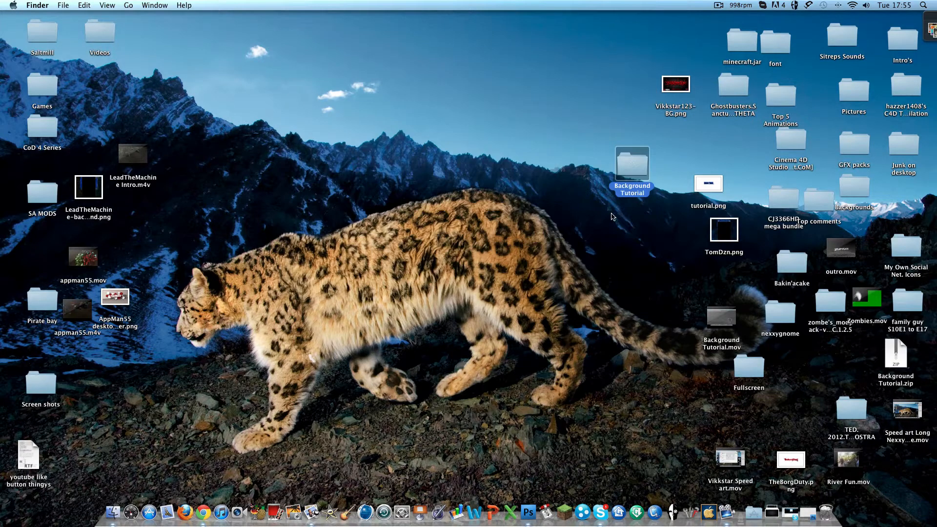
pyautogui.doubleClick(708, 189)
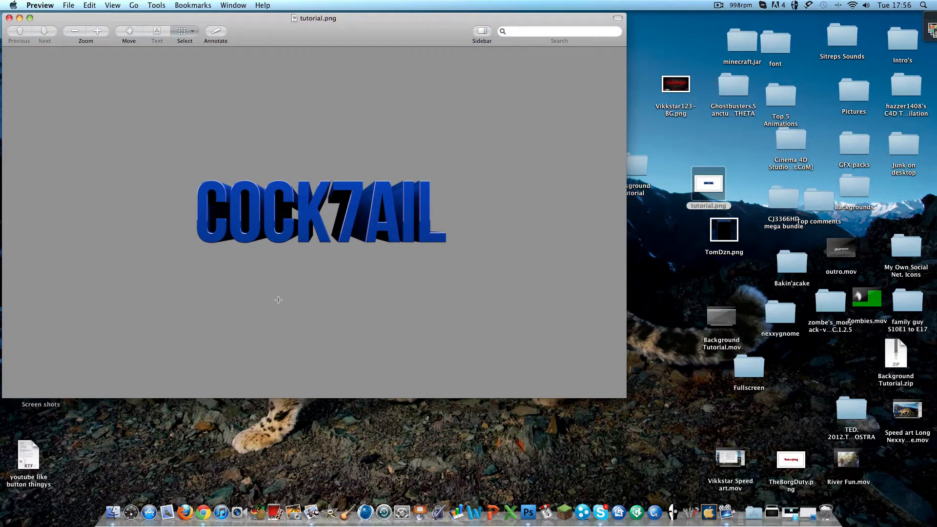
pyautogui.click(9, 19)
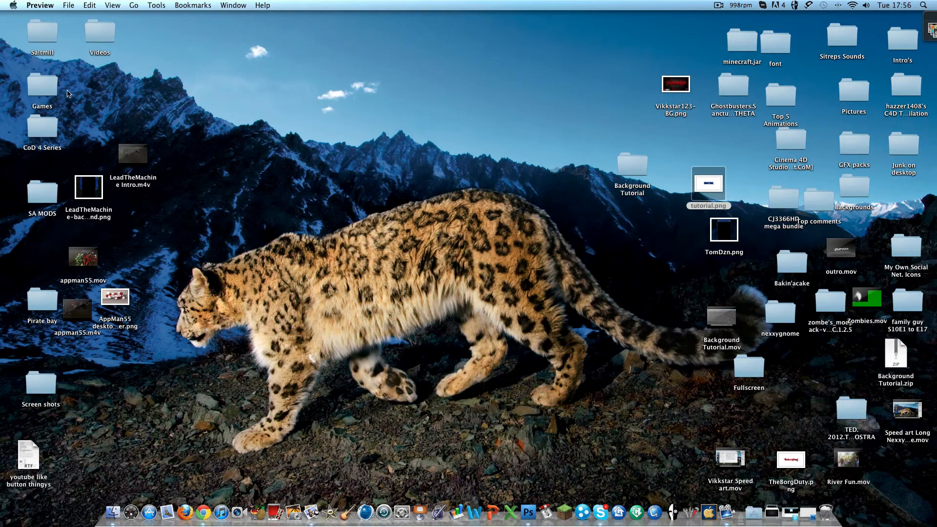
# Switch to Photoshop and replace the current brush set with Basic Brushes.
pyautogui.click(529, 511)
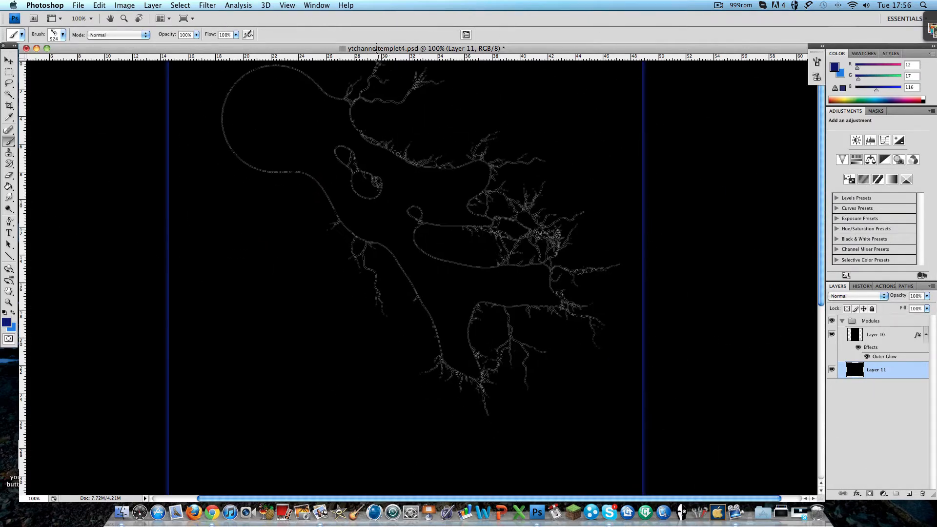
pyautogui.hscroll(-3, 385, 243)
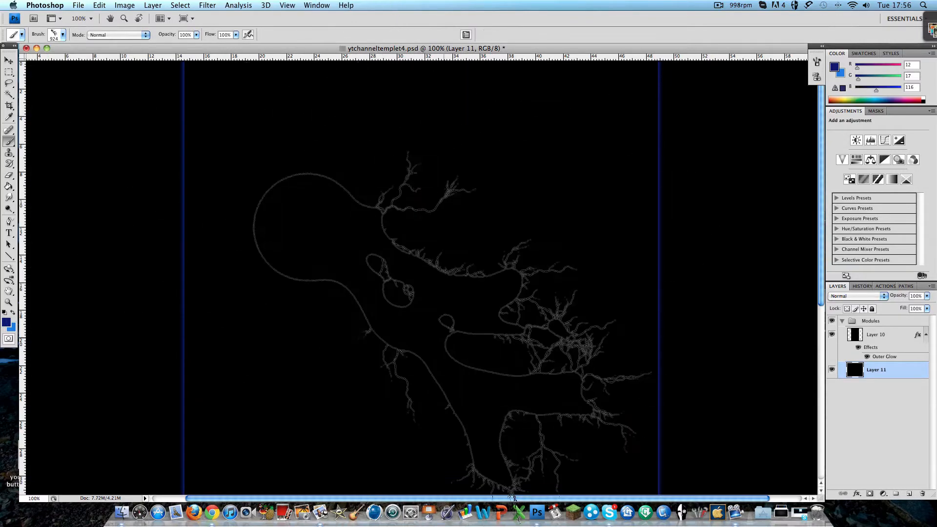
pyautogui.click(63, 34)
pyautogui.click(118, 51)
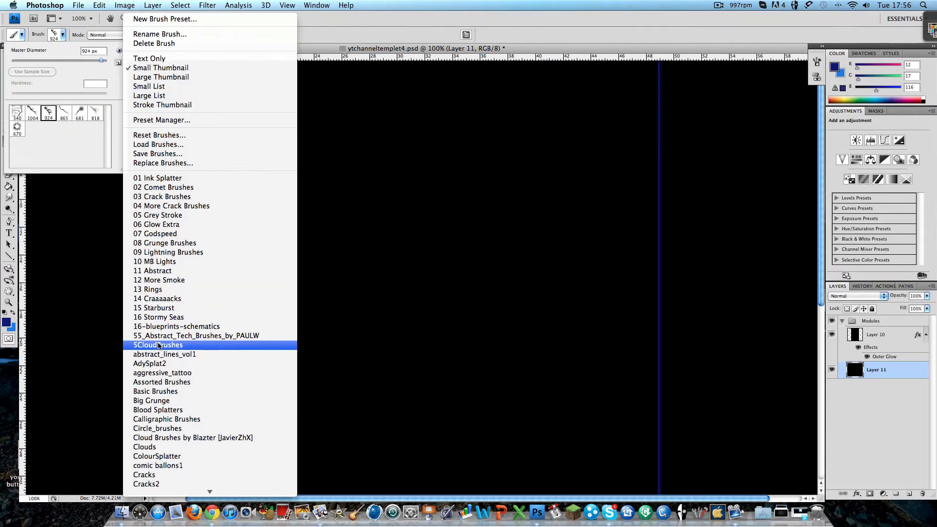
pyautogui.click(168, 393)
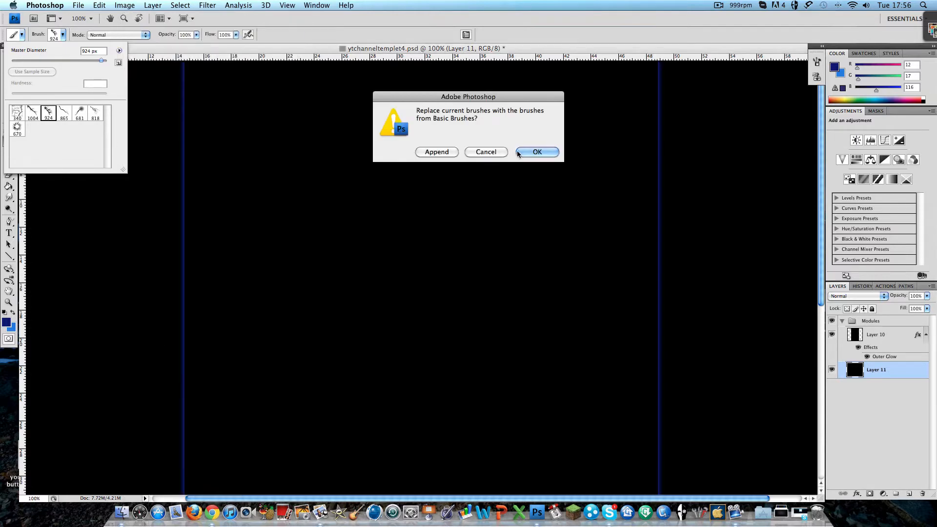
pyautogui.click(547, 151)
# Choose the 28 px round brush, enlarge it to 1242 px and lower its hardness to nearly zero.
pyautogui.click(49, 143)
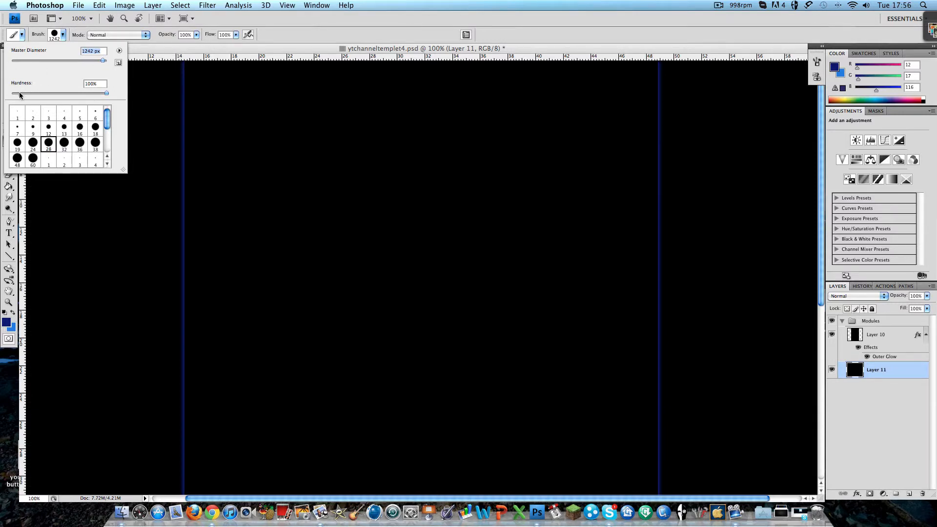
pyautogui.moveTo(20, 95); pyautogui.dragTo(4, 95)
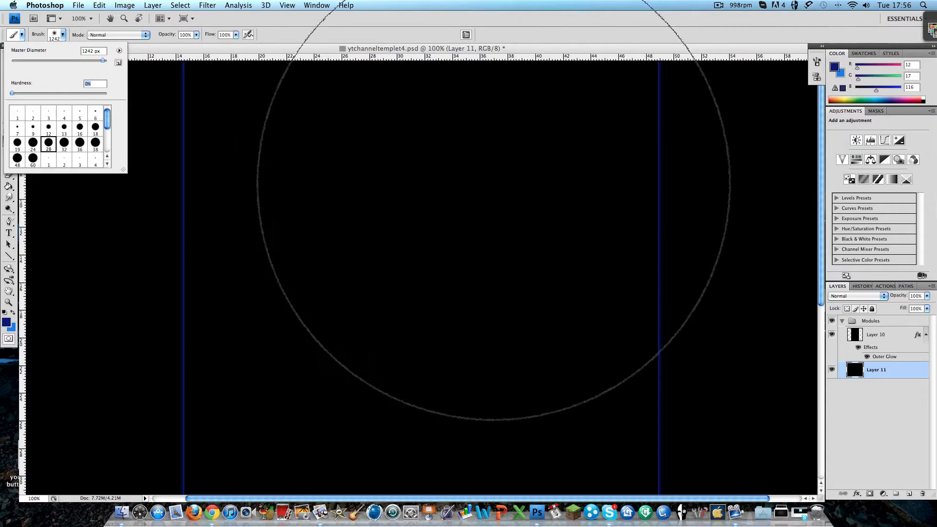
pyautogui.scroll(7, 471, 228)
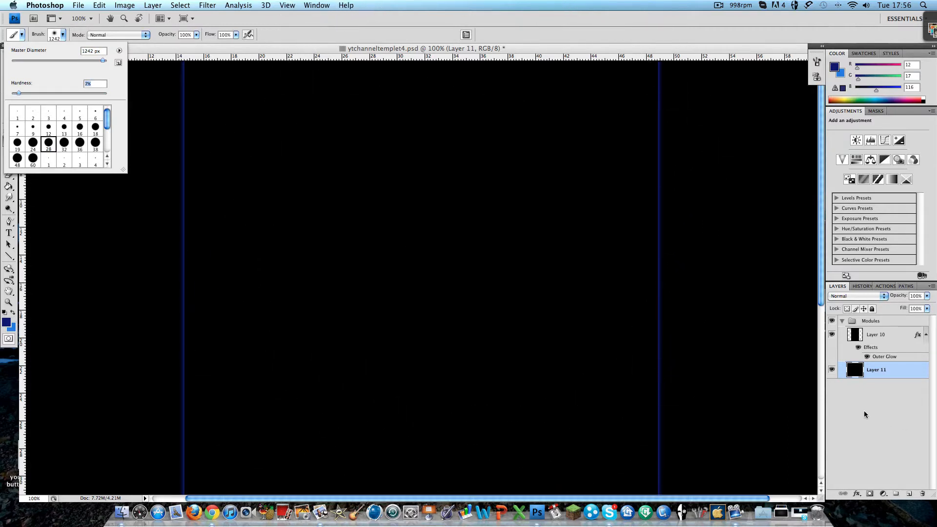
# Paint one large soft dark-blue glow on Layer 11, centred behind the black middle panel.
pyautogui.click(881, 335)
pyautogui.click(879, 369)
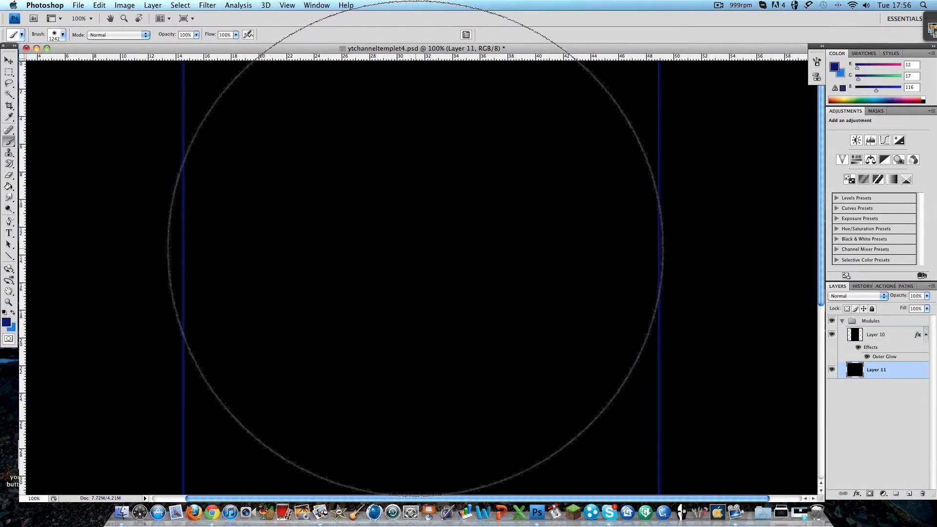
pyautogui.click(417, 249)
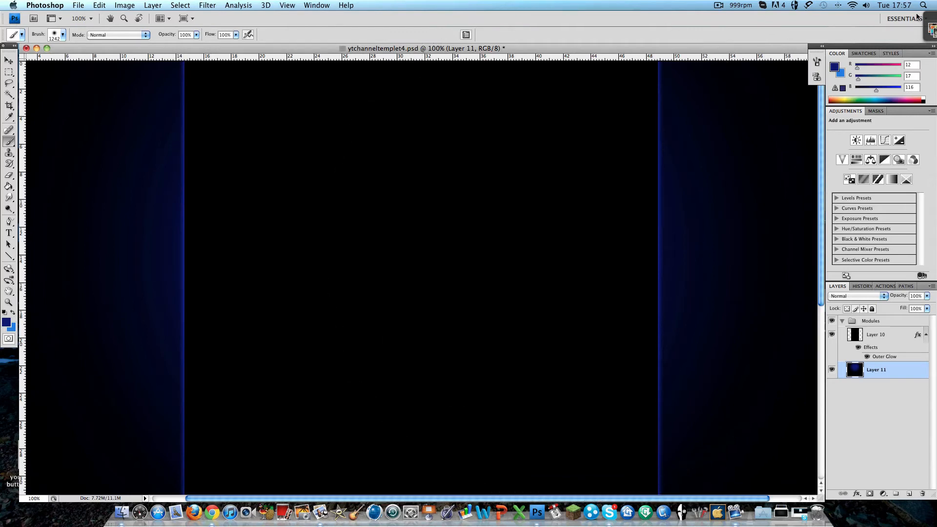
# Open tutorial.png from the Desktop folder with the Move tool active.
pyautogui.click(9, 61)
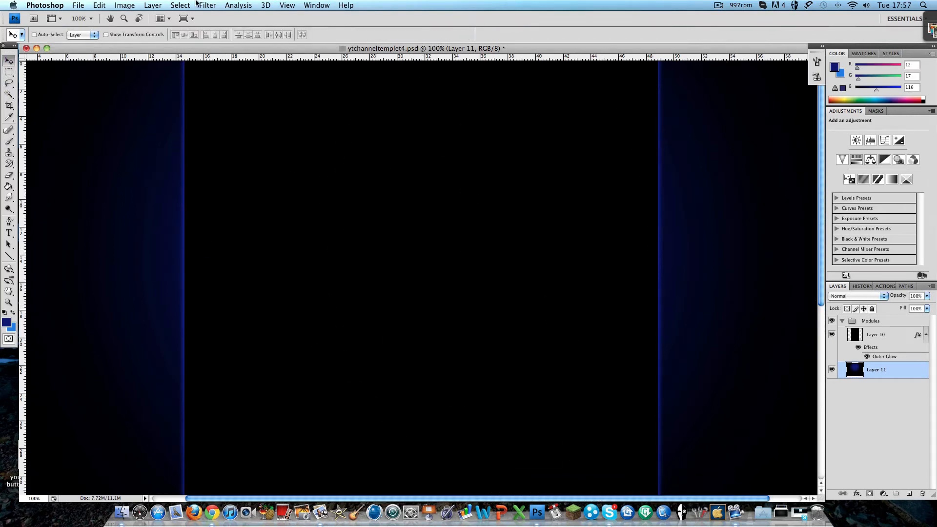
pyautogui.click(78, 5)
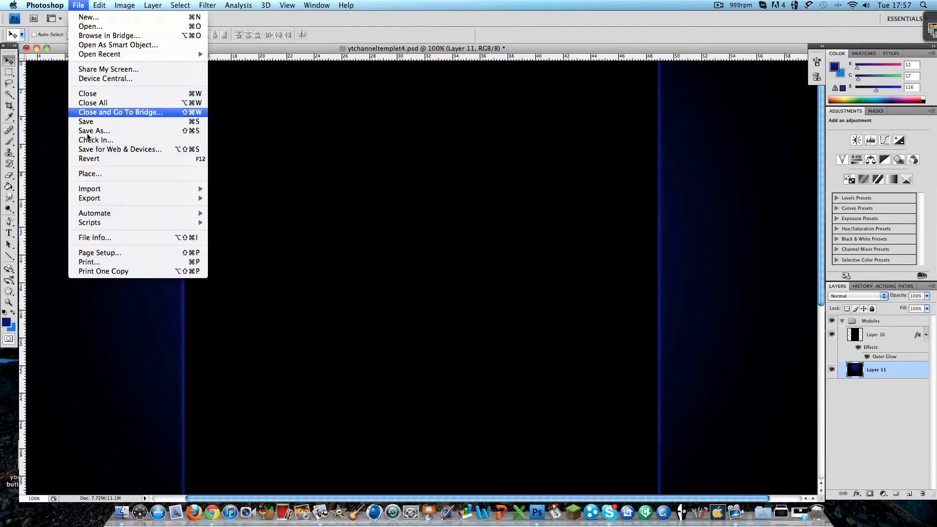
pyautogui.moveTo(176, 192)
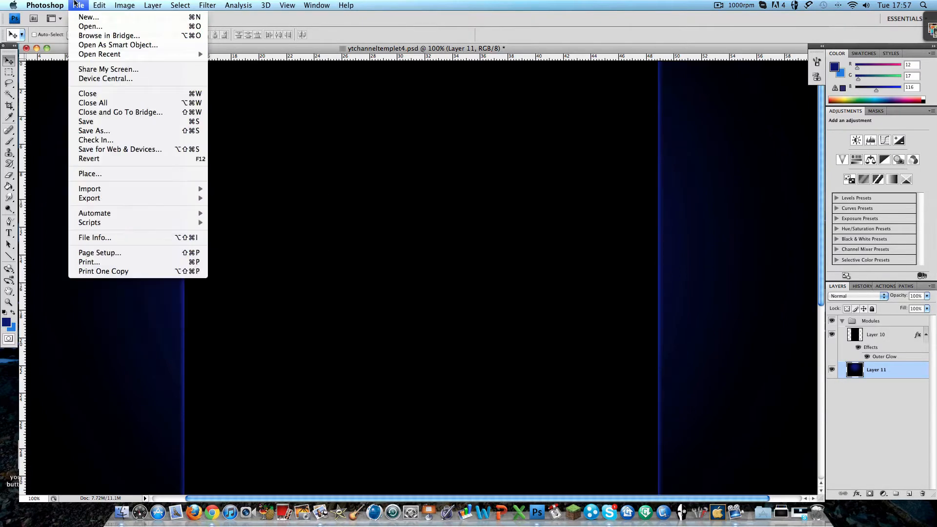
pyautogui.click(76, 26)
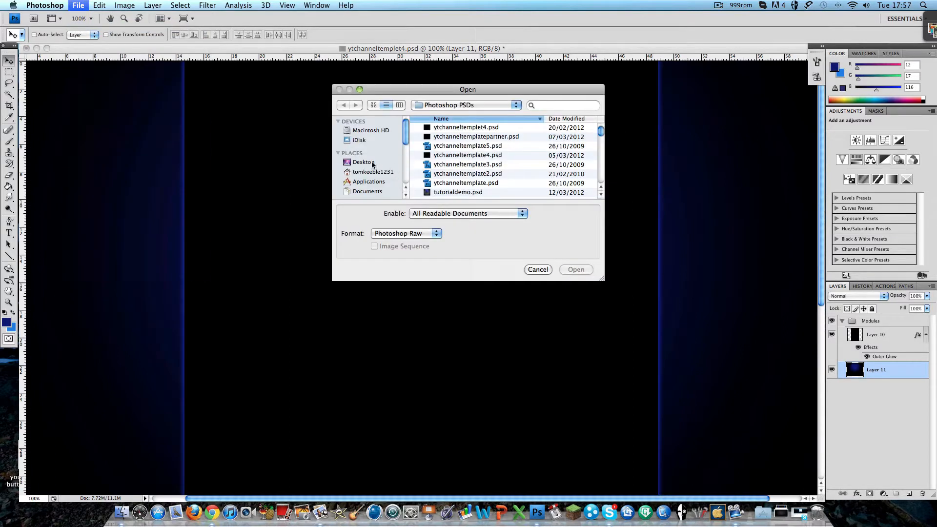
pyautogui.click(372, 163)
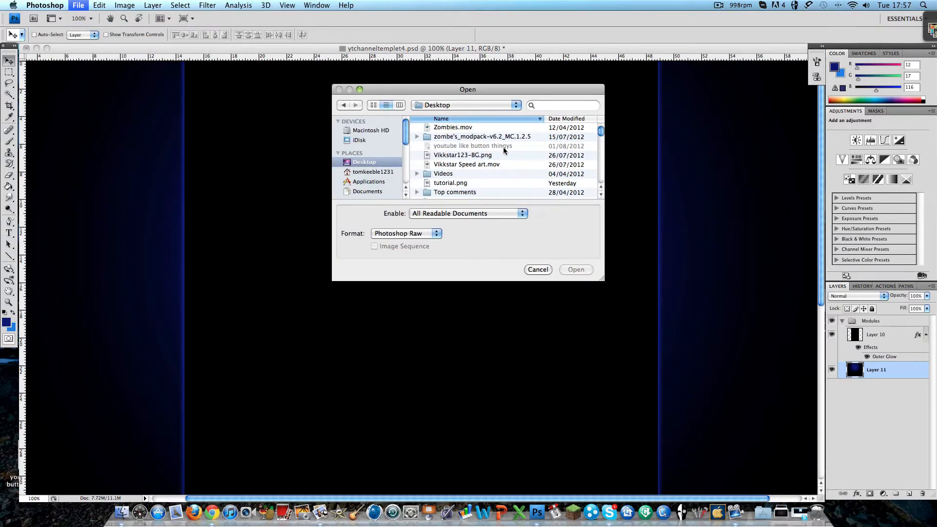
pyautogui.scroll(-2, 502, 149)
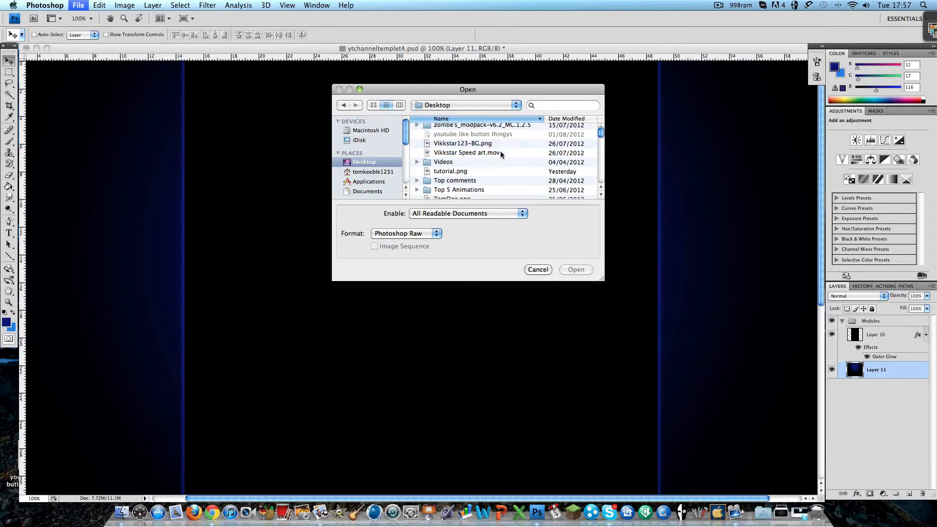
pyautogui.doubleClick(454, 172)
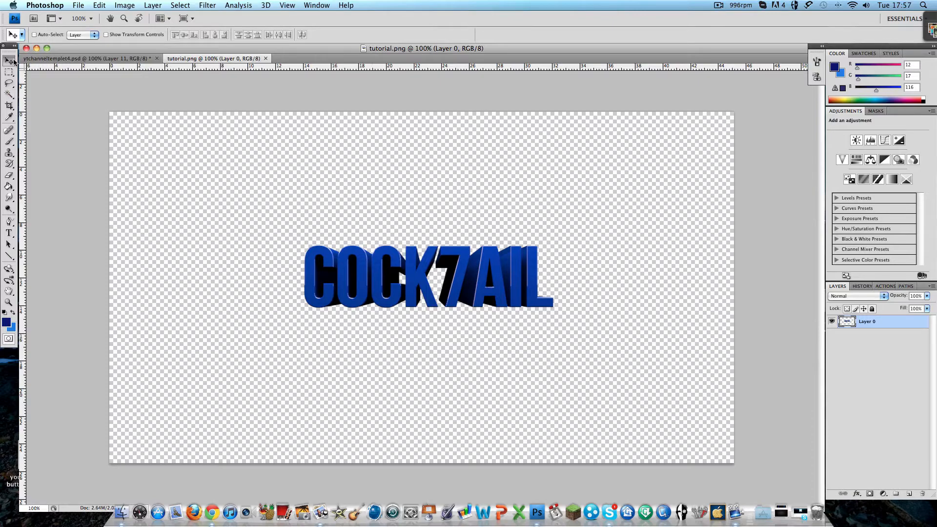
# Bring the COCK7AIL logo into ytchanneltemplet4.psd and position it in the background's left margin.
pyautogui.moveTo(327, 264); pyautogui.dragTo(77, 181)
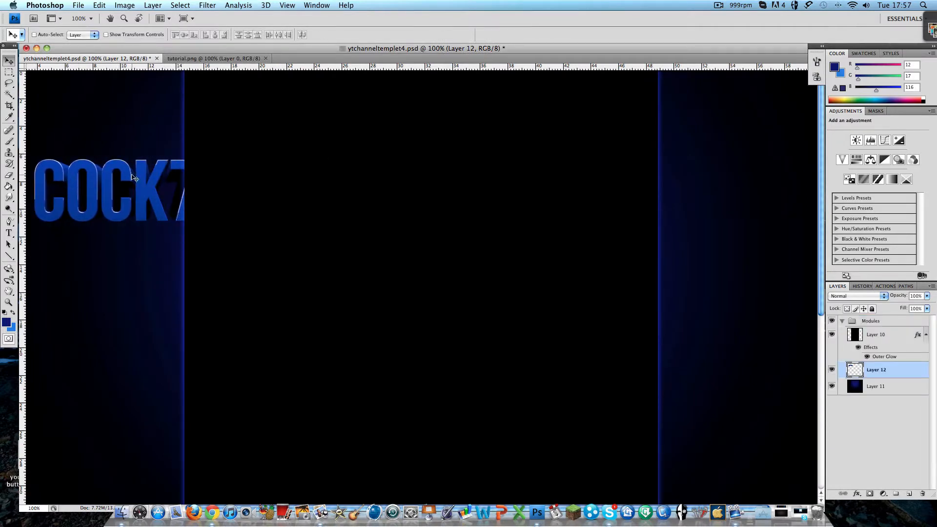
pyautogui.moveTo(135, 179); pyautogui.dragTo(116, 195)
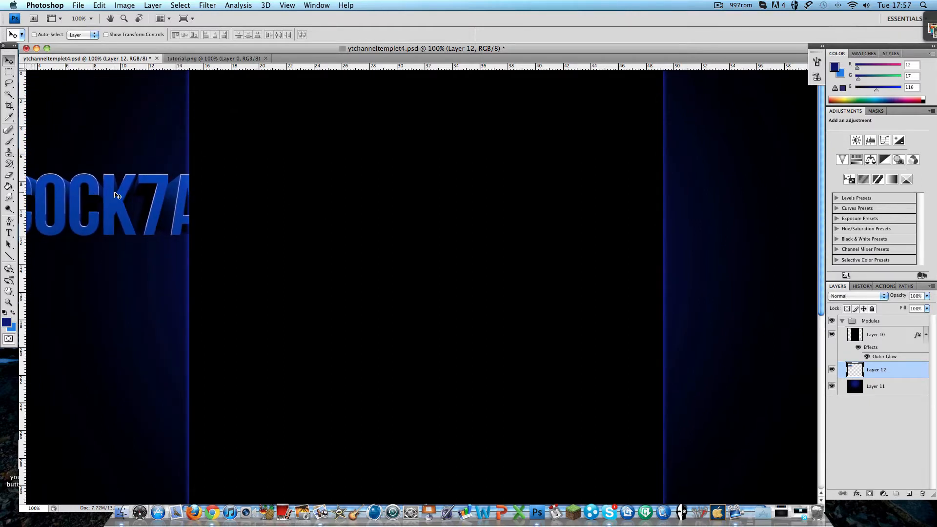
# Free-transform the COCK7AIL logo to a rotation of -90° so it reads from bottom to top.
pyautogui.press('super+t')
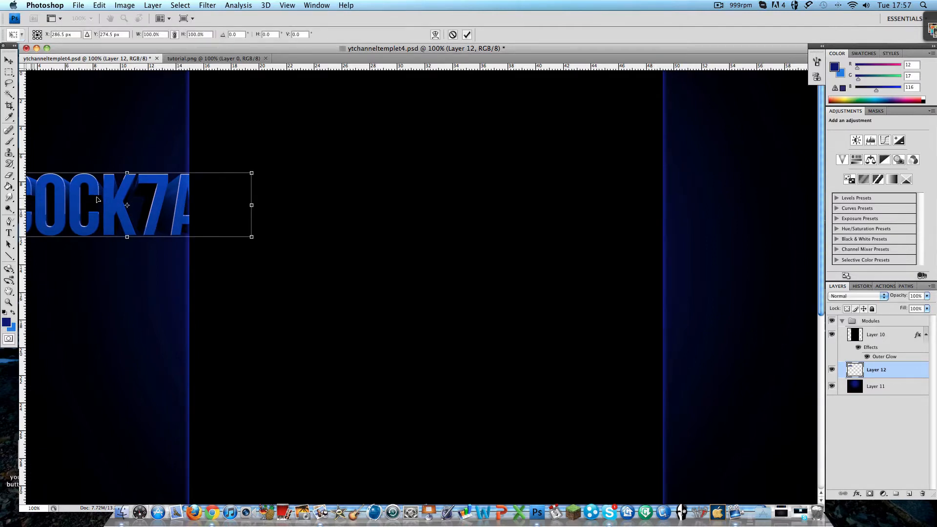
pyautogui.rightClick(97, 202)
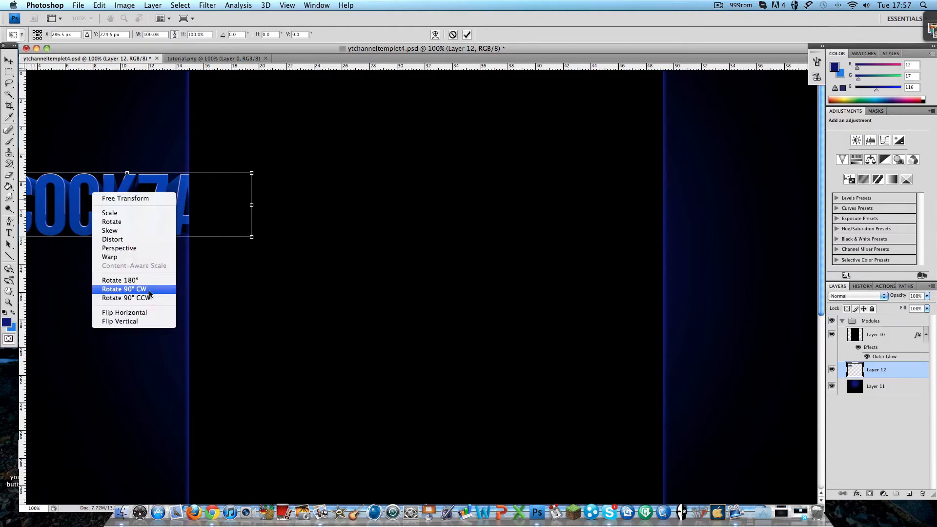
pyautogui.click(150, 293)
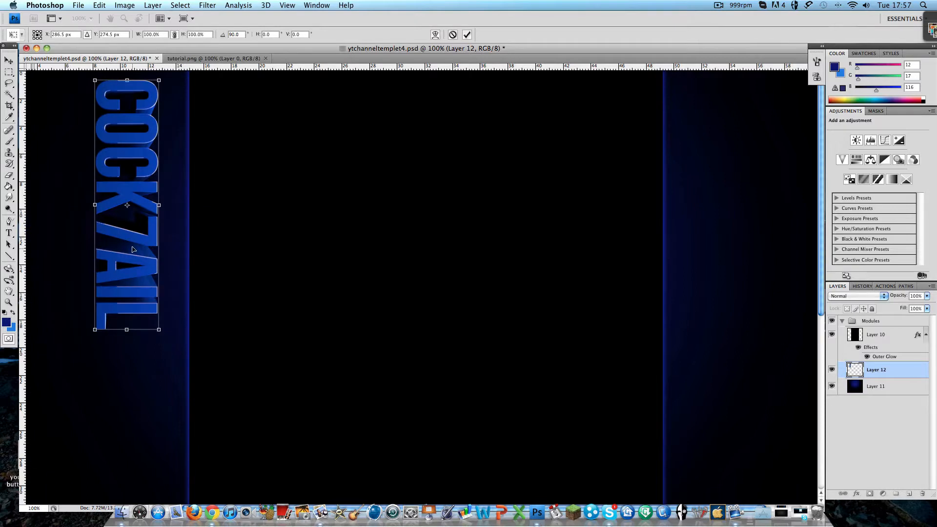
pyautogui.rightClick(132, 249)
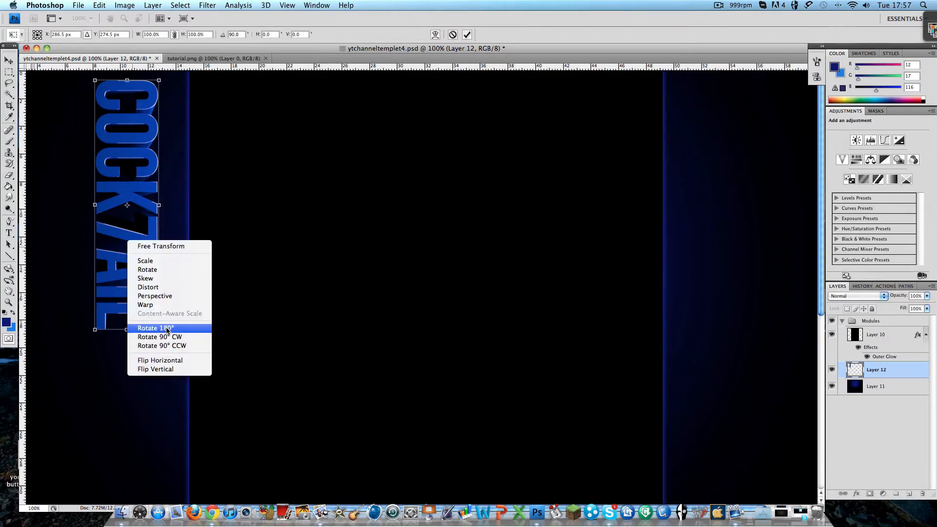
pyautogui.click(163, 330)
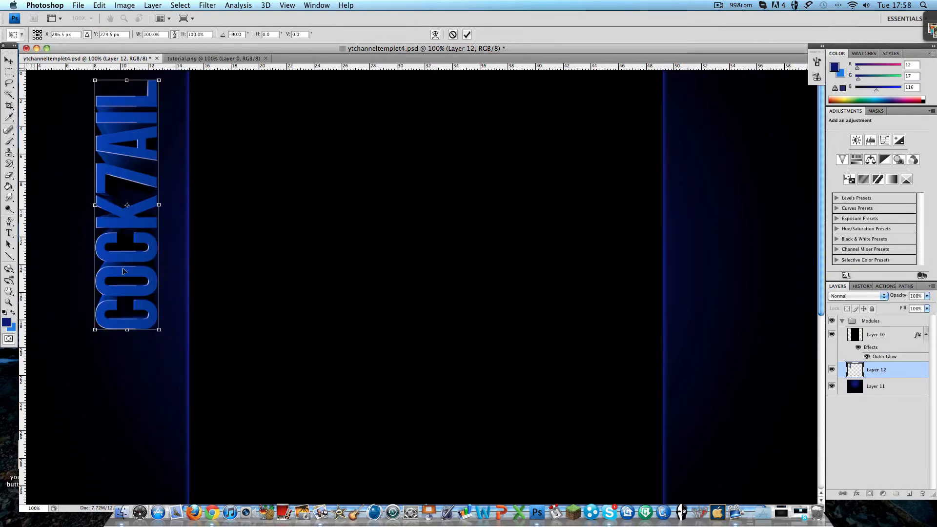
# Move the vertical logo flush against the middle panel's left edge, at about X 349.5 px, Y 293.5 px, and apply the transform.
pyautogui.moveTo(124, 271); pyautogui.dragTo(150, 282)
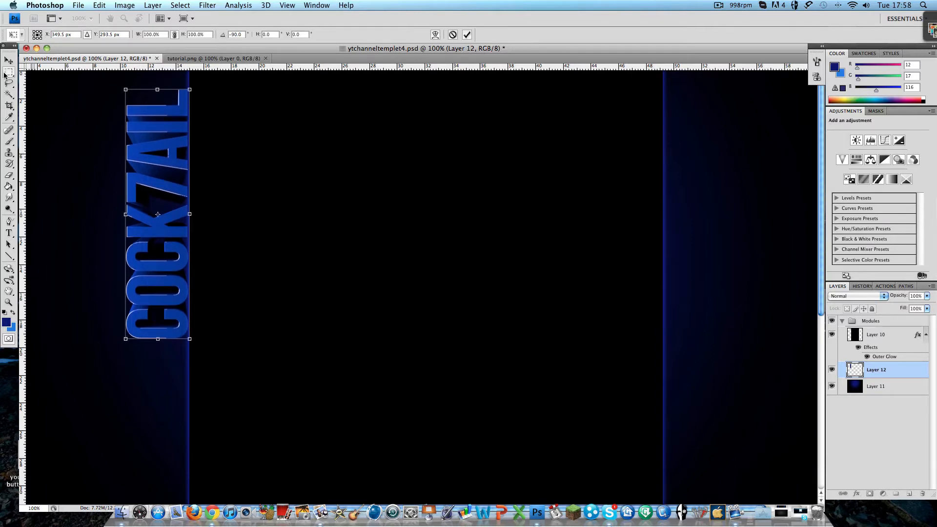
pyautogui.click(9, 60)
pyautogui.click(530, 152)
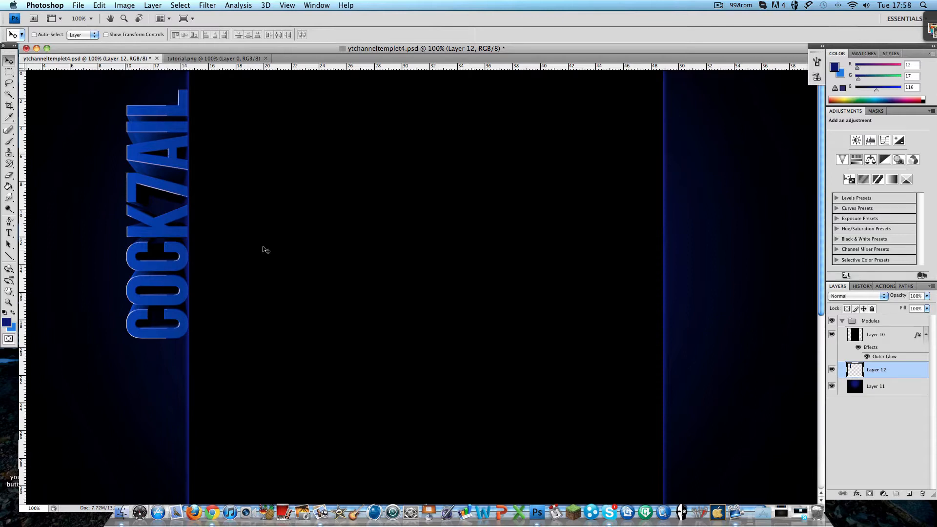
# Duplicate the logo layer, Layer 12, keeping the default copy name.
pyautogui.rightClick(897, 373)
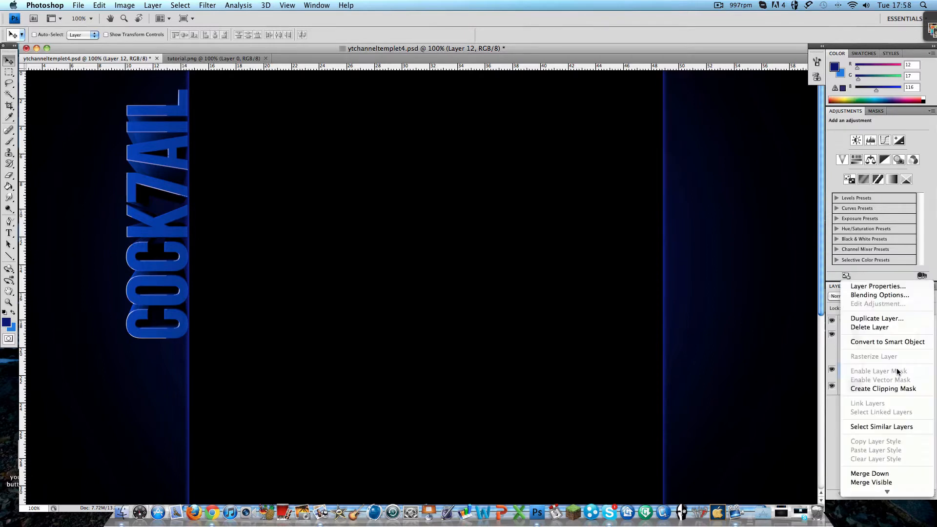
pyautogui.click(886, 321)
pyautogui.click(567, 166)
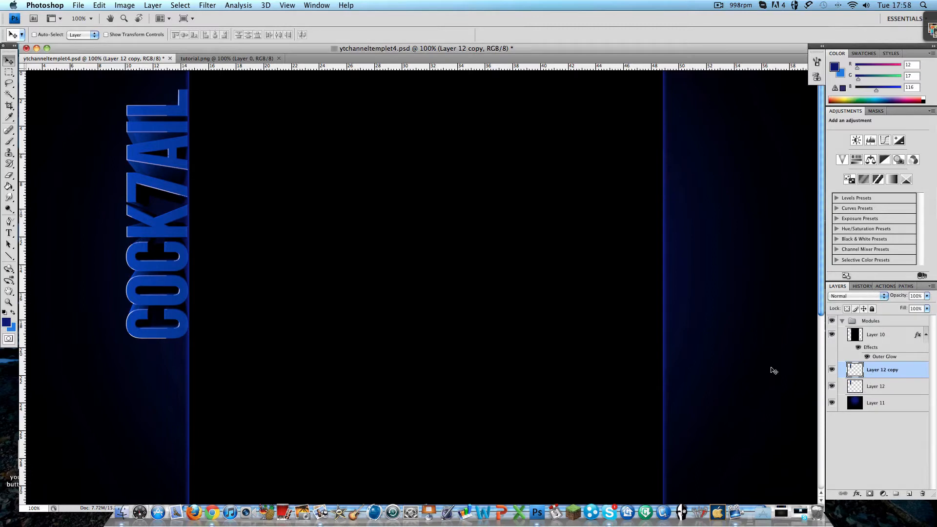
# Free-transform the original logo on Layer 12, scaling it proportionally to 128.7% behind the copy.
pyautogui.click(895, 386)
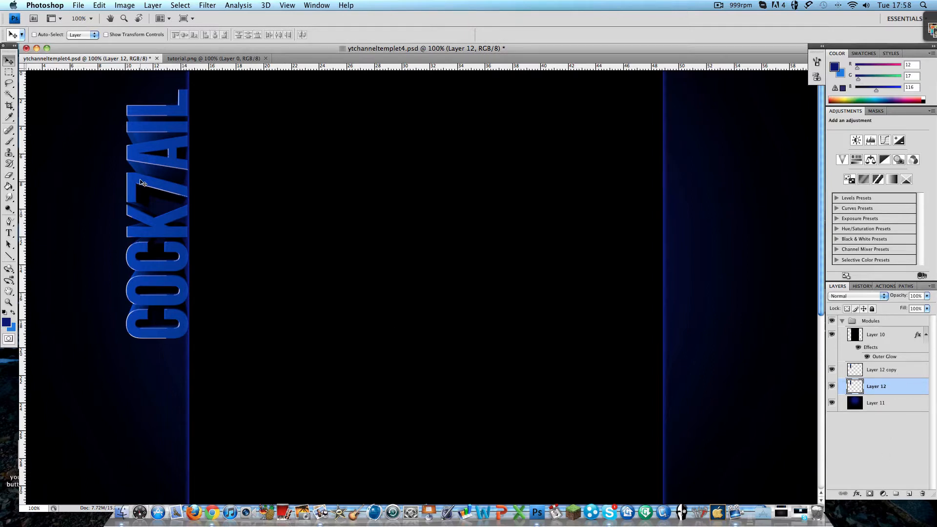
pyautogui.moveTo(138, 180)
pyautogui.mouseDown()
pyautogui.moveTo(128, 180)
pyautogui.moveTo(138, 180)
pyautogui.mouseUp()
pyautogui.hotkey('ctrl', 't')
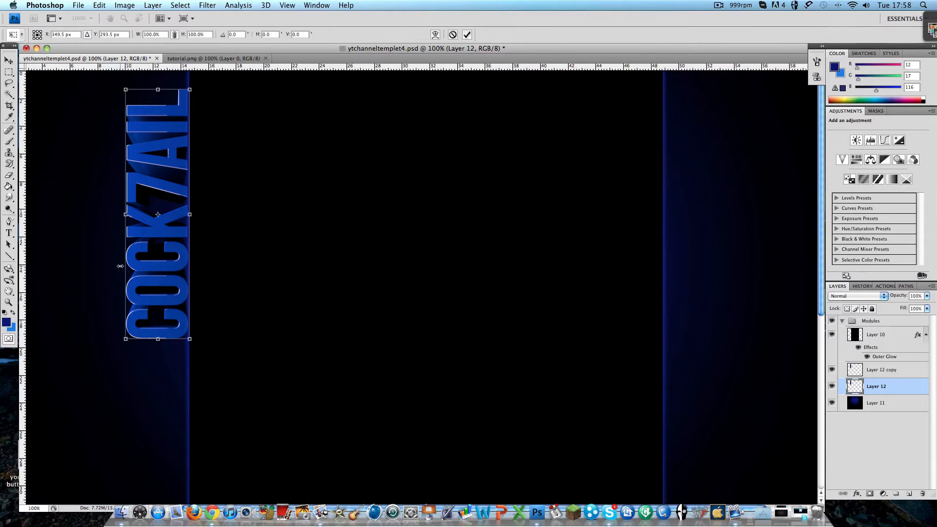
pyautogui.moveTo(126, 339); pyautogui.dragTo(111, 360)
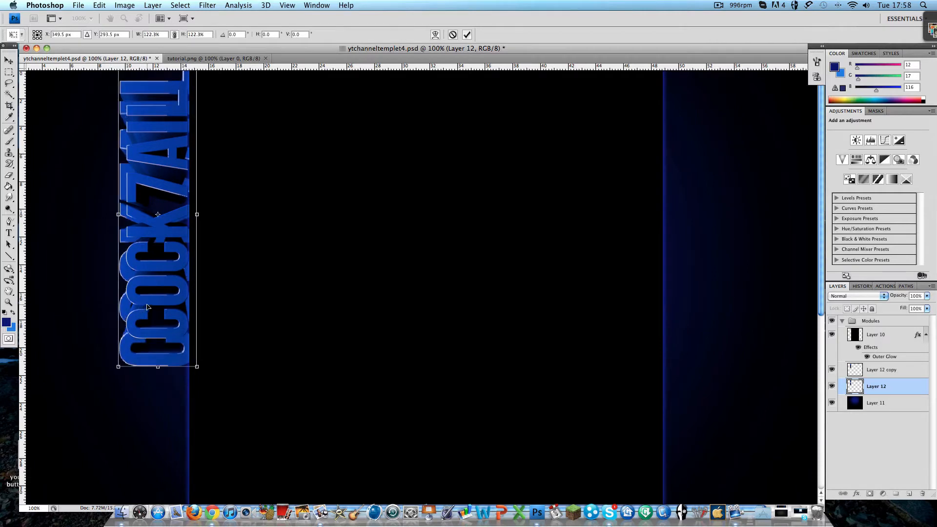
pyautogui.moveTo(147, 307); pyautogui.dragTo(139, 308)
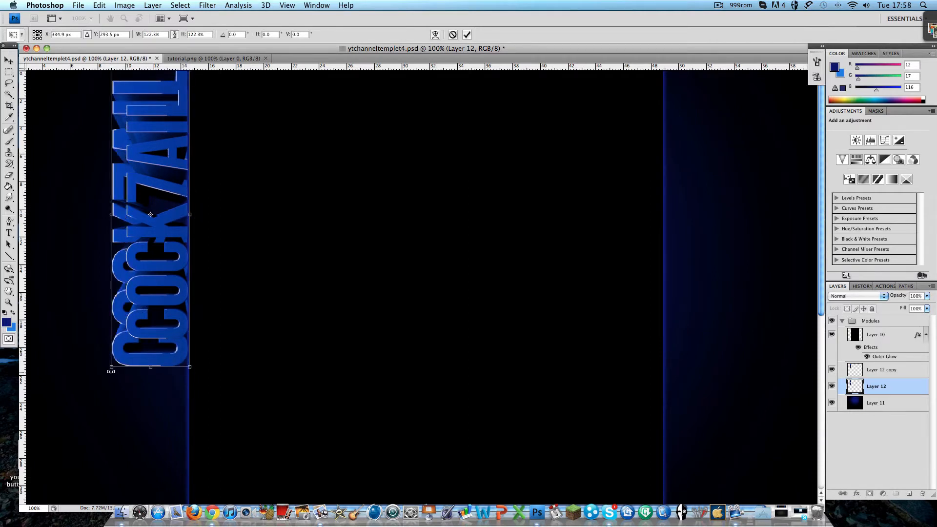
pyautogui.moveTo(109, 370); pyautogui.dragTo(105, 375)
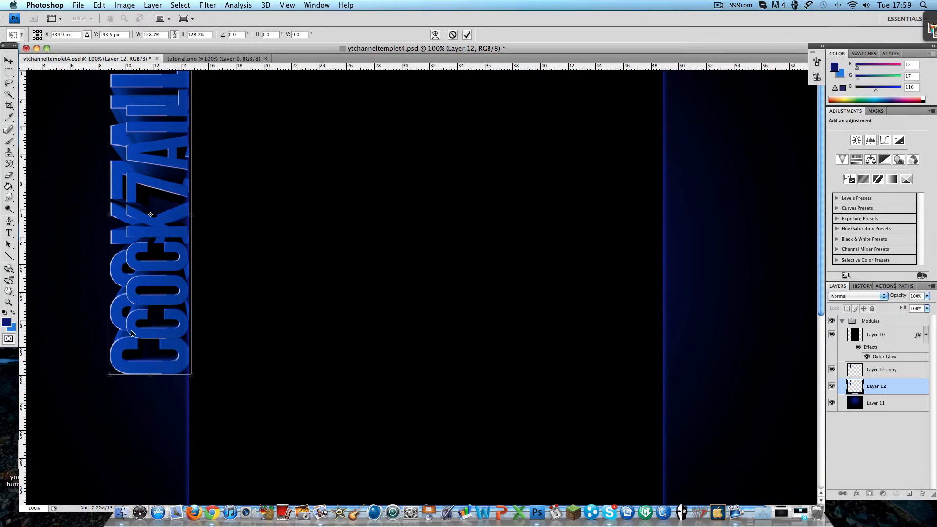
# Move the enlarged logo to about X 330.7 px, Y 328.7 px against the middle panel's edge and apply the transform.
pyautogui.moveTo(131, 333); pyautogui.dragTo(130, 334)
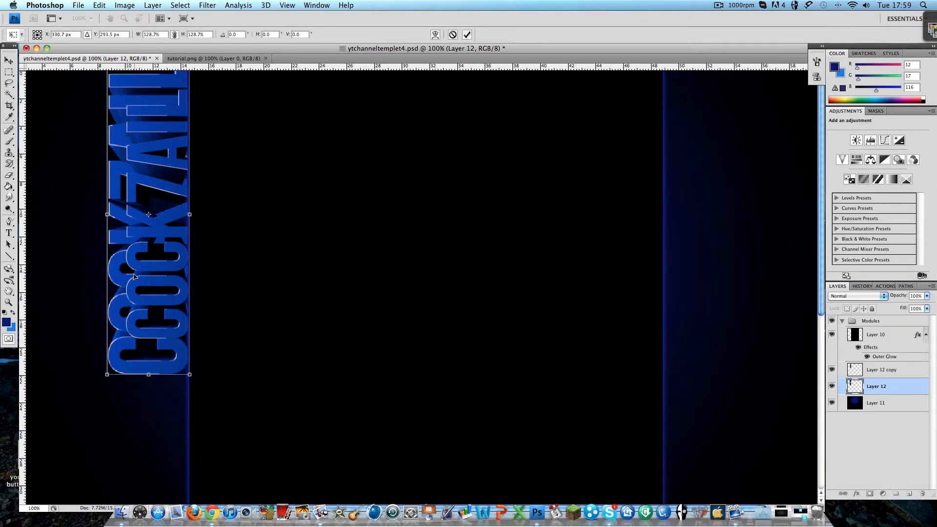
pyautogui.moveTo(117, 299); pyautogui.dragTo(116, 311)
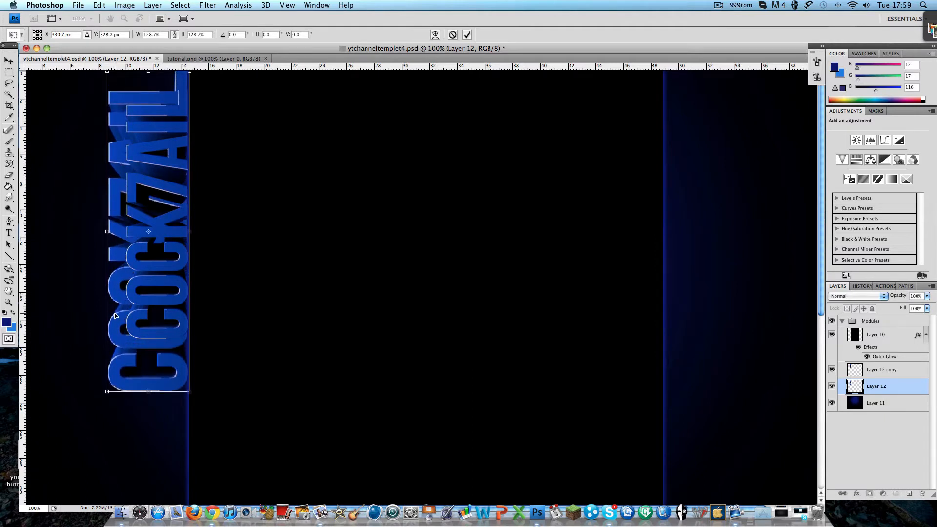
pyautogui.click(6, 61)
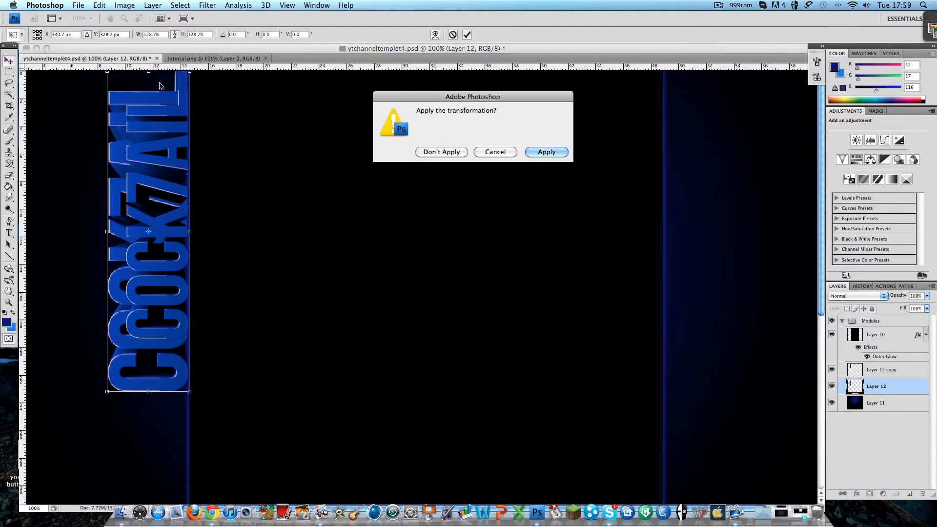
pyautogui.click(542, 153)
# Shift the smaller logo, Layer 12 copy, slightly down over the enlarged one, and lower the opacity of the enlarged logo's layer.
pyautogui.click(910, 369)
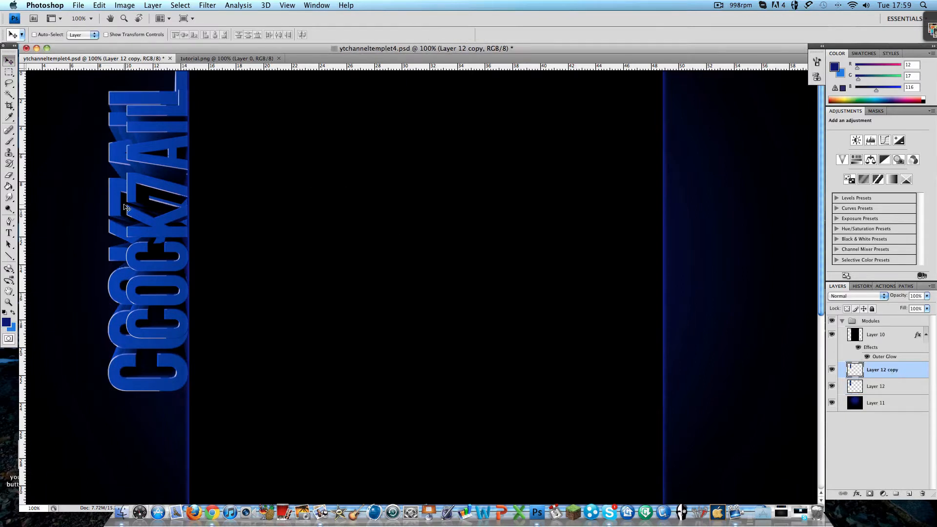
pyautogui.moveTo(147, 186); pyautogui.dragTo(149, 200)
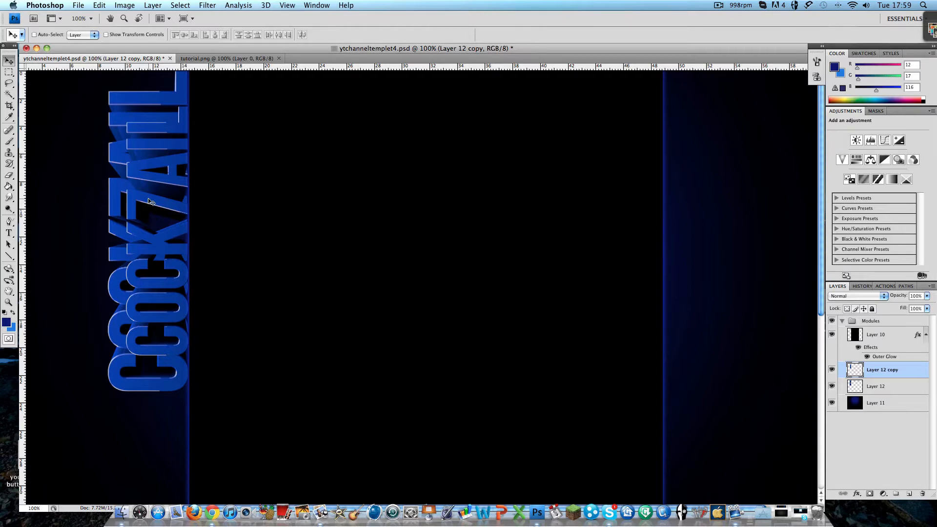
pyautogui.click(900, 389)
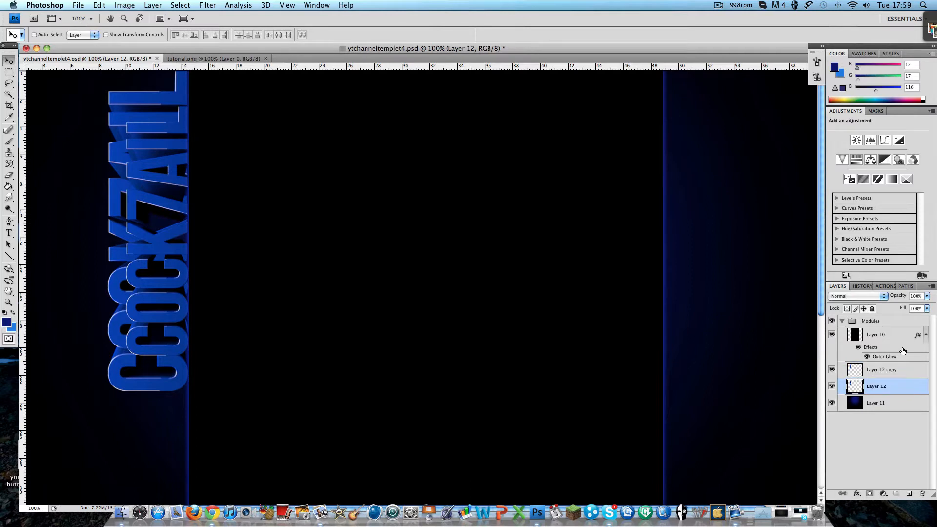
pyautogui.click(927, 296)
pyautogui.moveTo(910, 308); pyautogui.dragTo(902, 309)
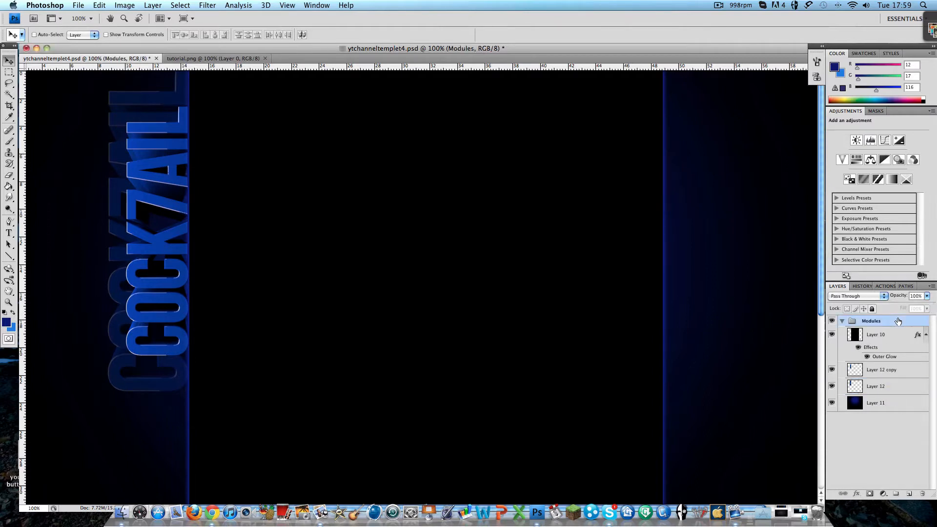
pyautogui.click(896, 320)
# Merge the two logo layers, Layer 12 copy and Layer 12, into one layer, keeping the logo at its current position.
pyautogui.click(896, 371)
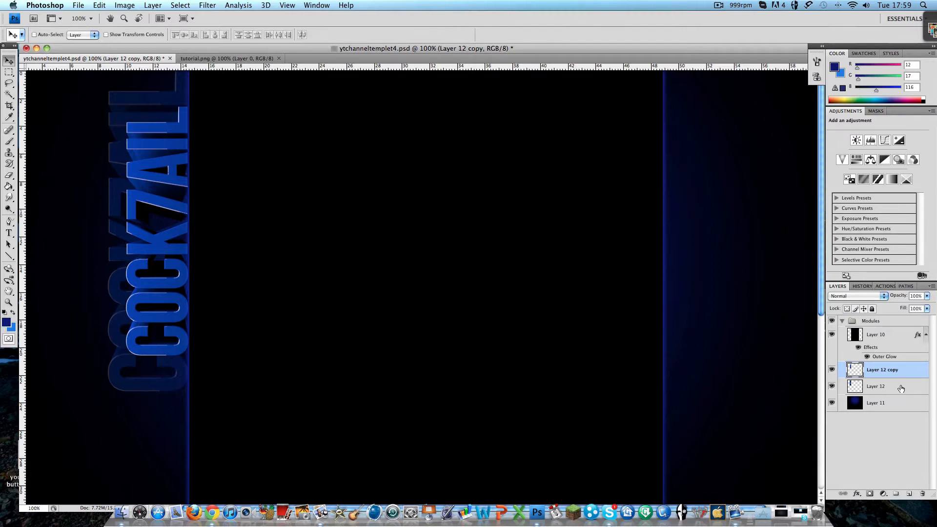
pyautogui.keyDown('shift'); pyautogui.click(901, 388); pyautogui.keyUp('shift')
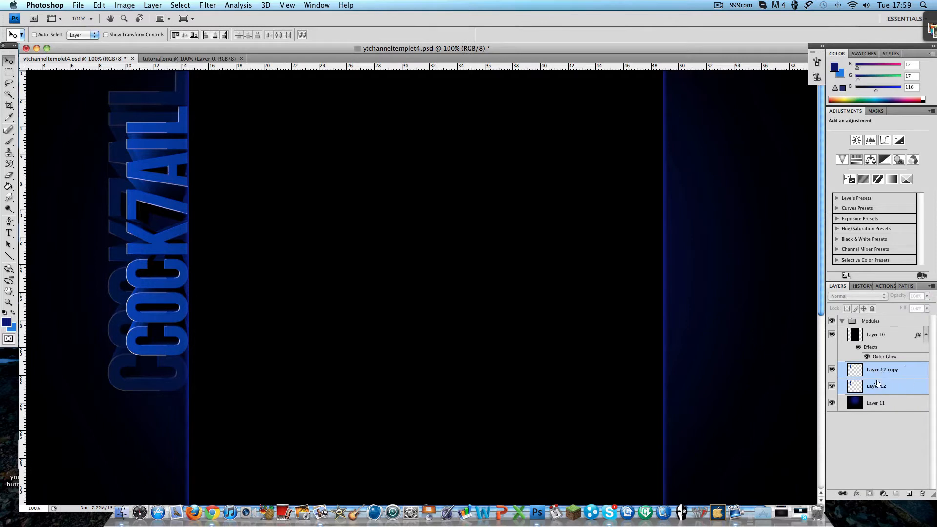
pyautogui.rightClick(903, 376)
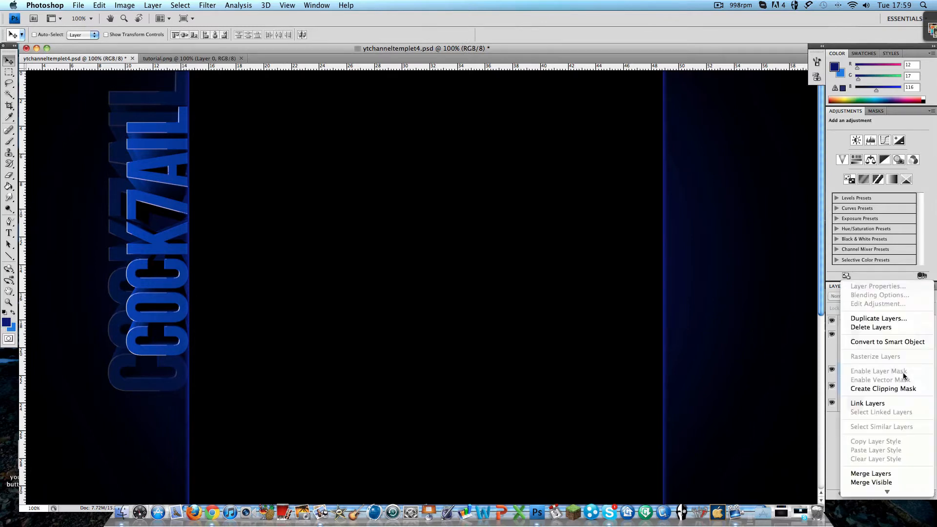
pyautogui.click(876, 474)
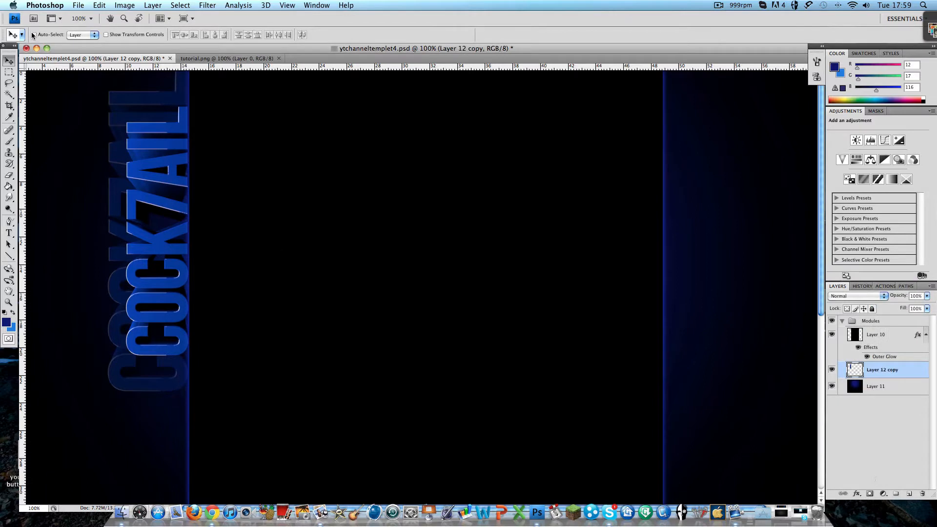
pyautogui.moveTo(157, 184); pyautogui.dragTo(133, 177)
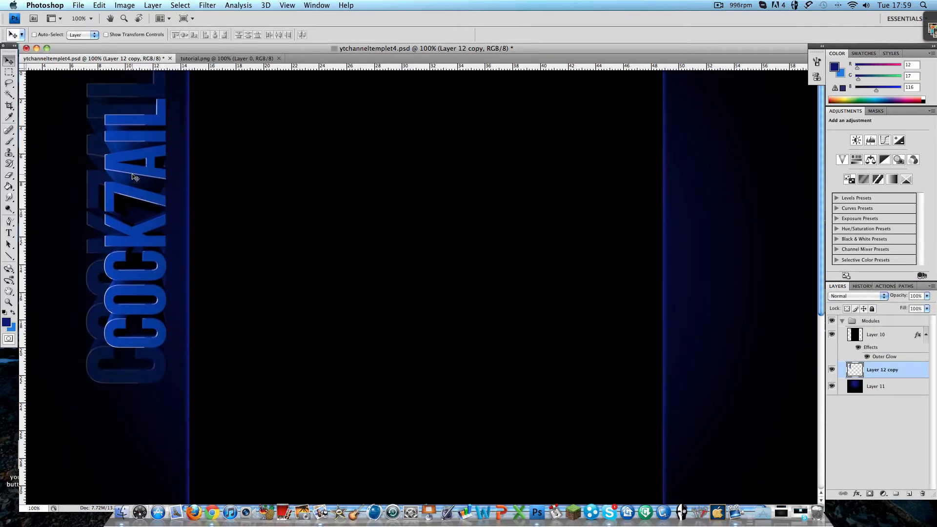
pyautogui.press('super+z')
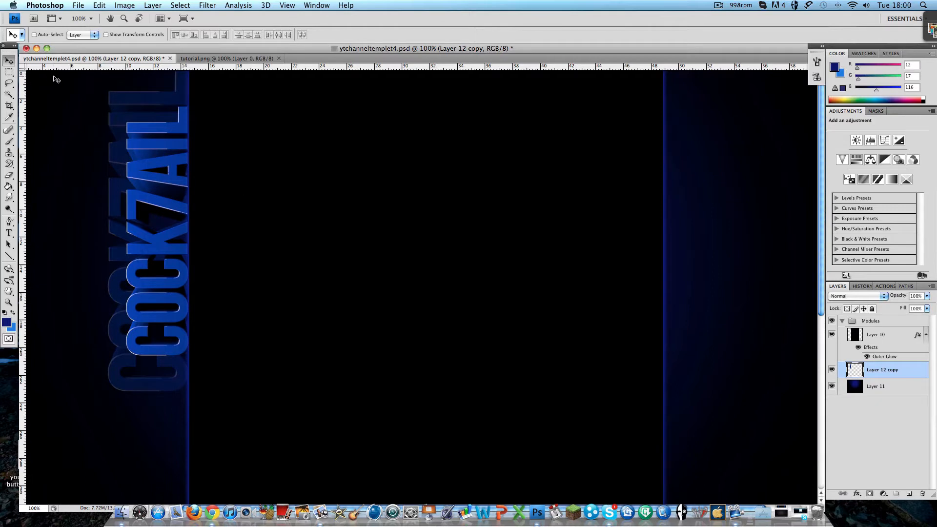
# Minimize the document, open the desktop's Background Tutorial folder in Finder and preview the 18.jpg texture.
pyautogui.click(37, 50)
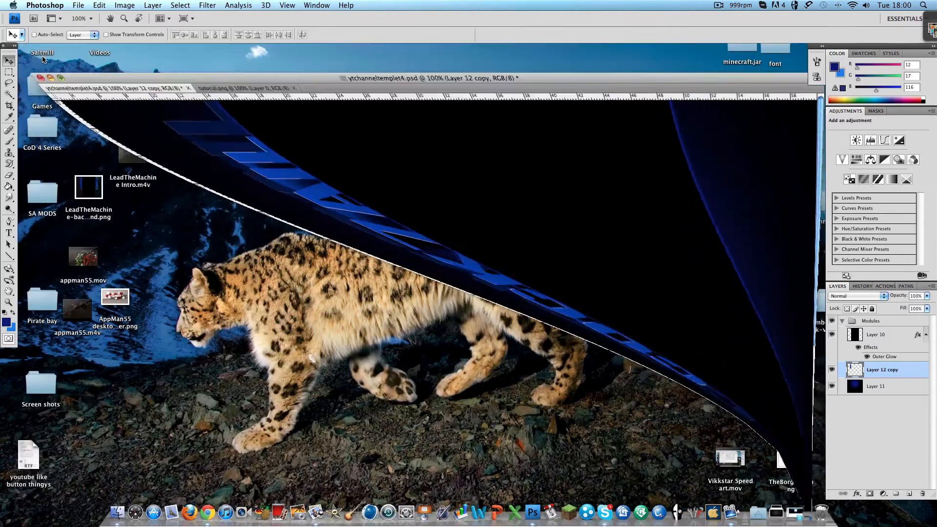
pyautogui.click(625, 171)
pyautogui.doubleClick(625, 170)
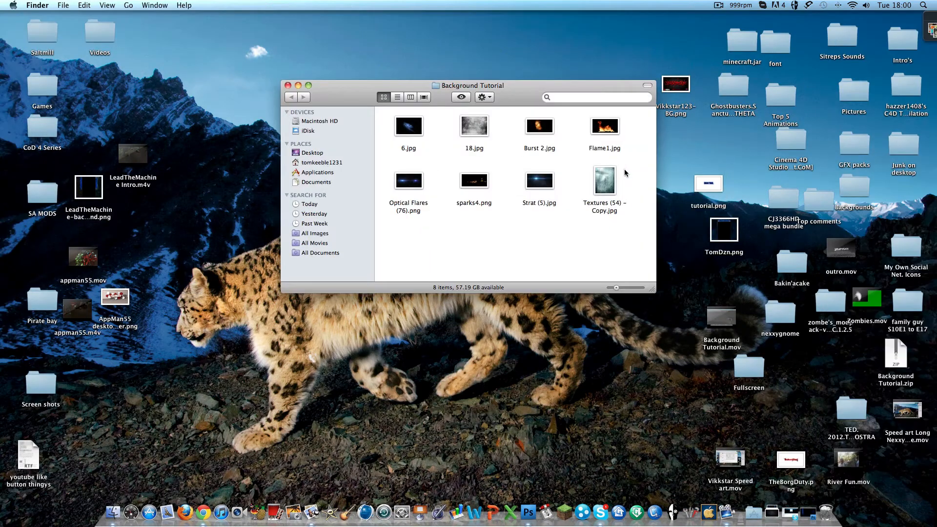
pyautogui.moveTo(495, 87); pyautogui.dragTo(460, 85)
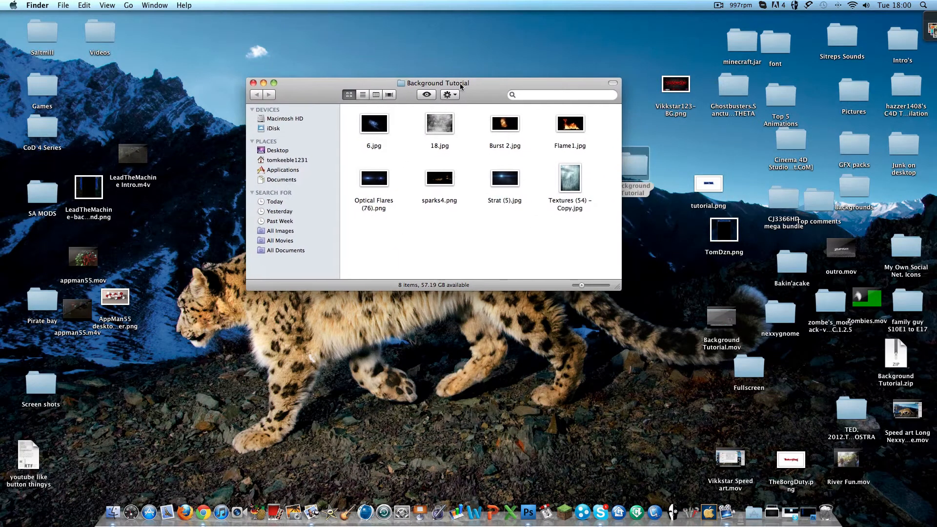
pyautogui.doubleClick(444, 128)
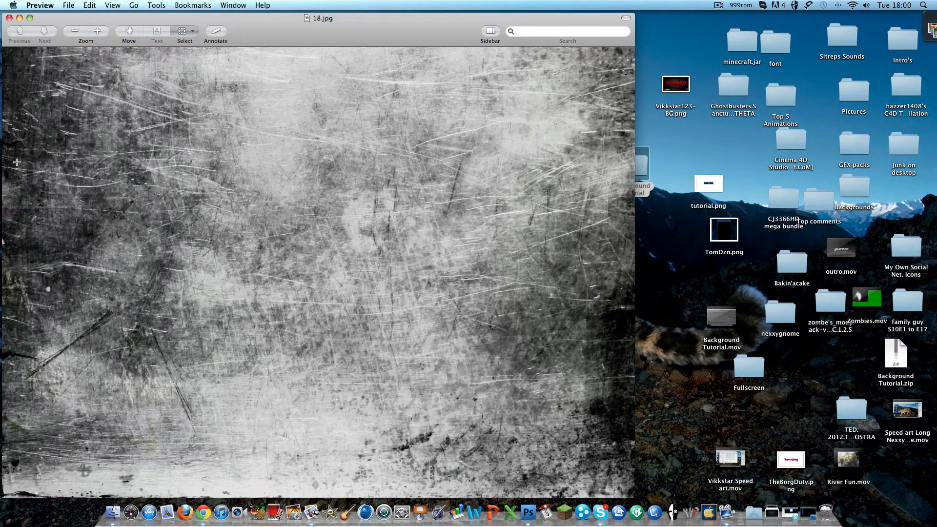
pyautogui.click(9, 18)
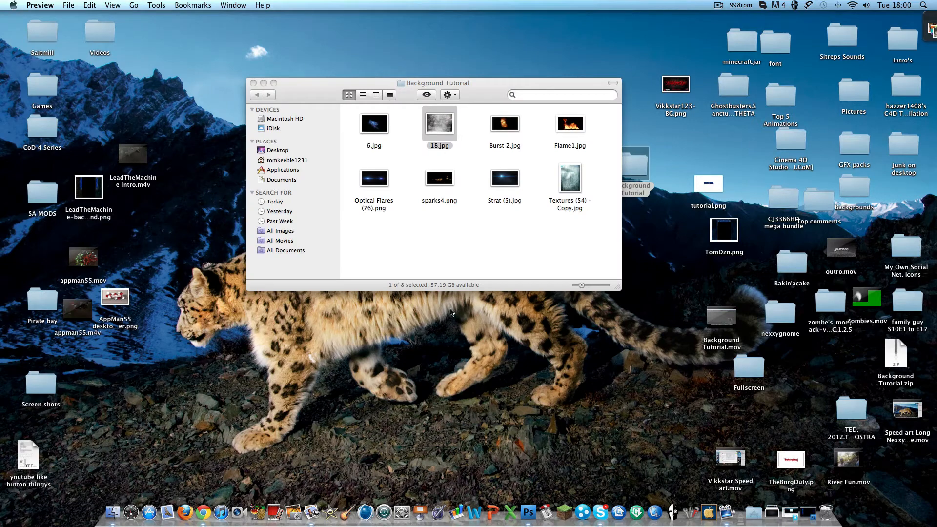
# Return to Photoshop and open 18.jpg from the Background Tutorial folder on the Desktop.
pyautogui.click(528, 512)
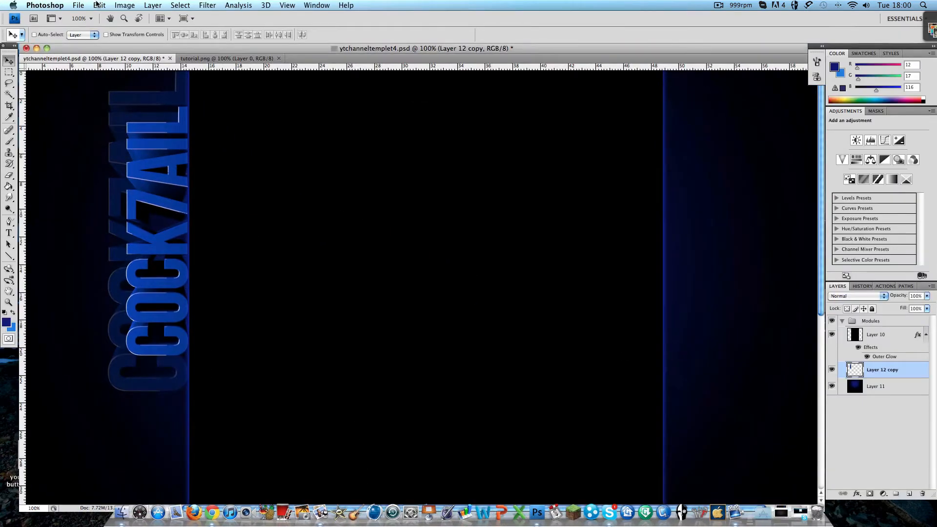
pyautogui.click(78, 4)
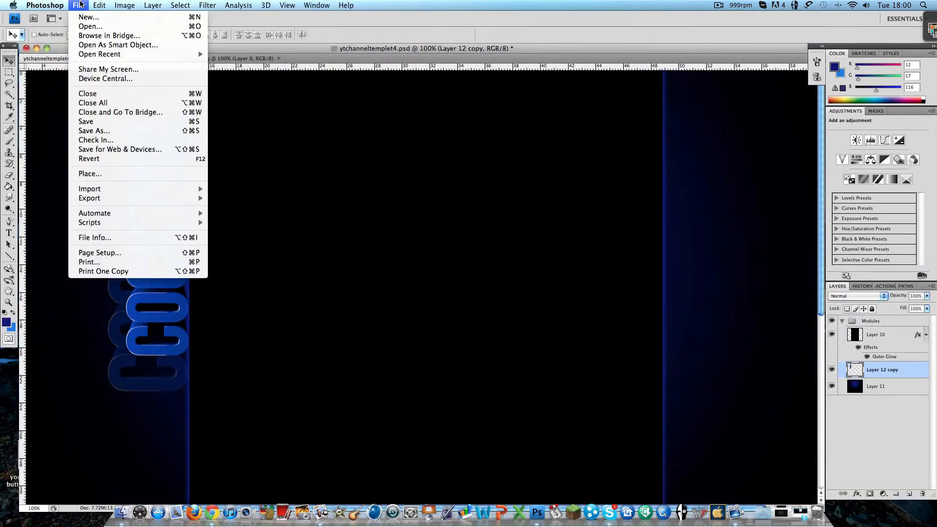
pyautogui.click(90, 28)
pyautogui.scroll(-3, 499, 169)
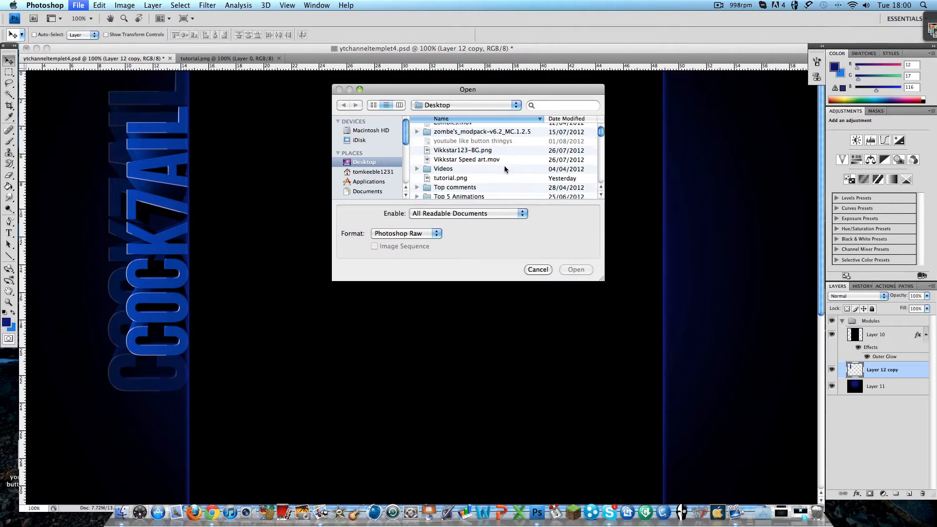
pyautogui.scroll(-10, 500, 169)
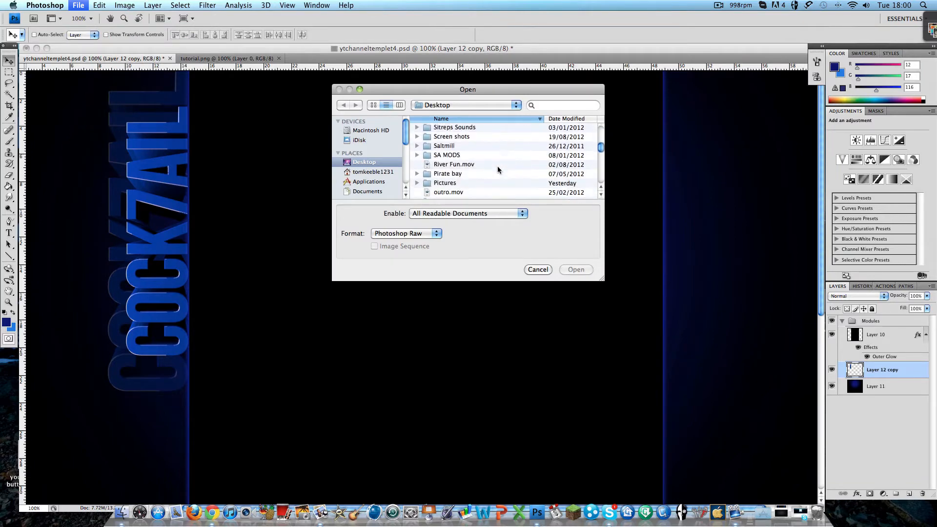
pyautogui.scroll(-10, 497, 169)
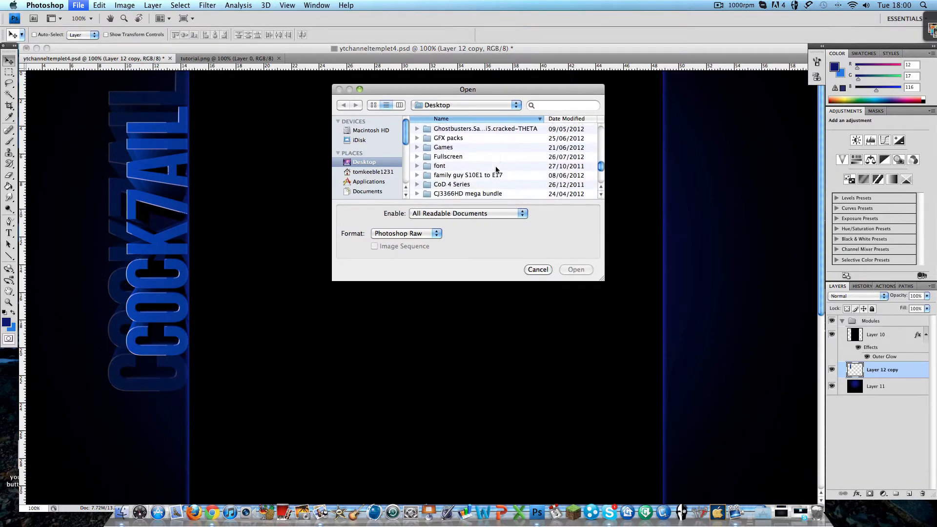
pyautogui.scroll(-3, 496, 168)
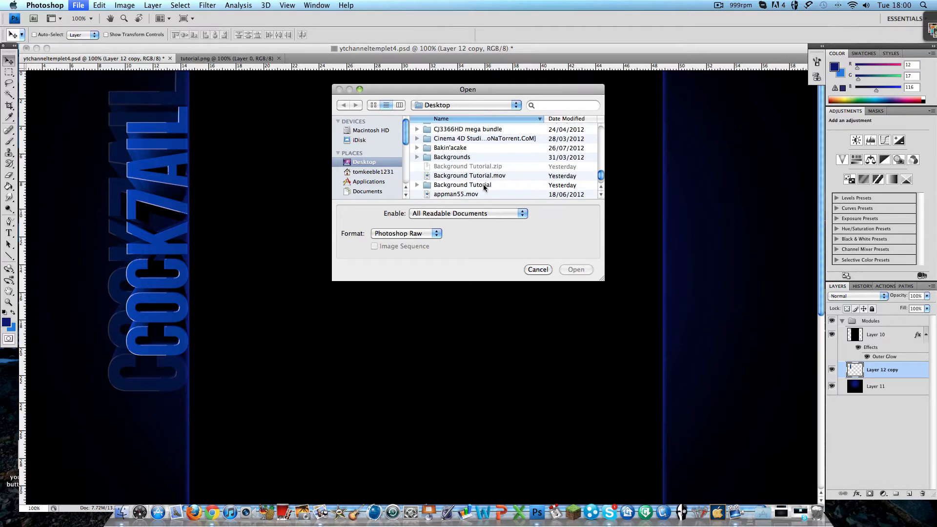
pyautogui.doubleClick(483, 188)
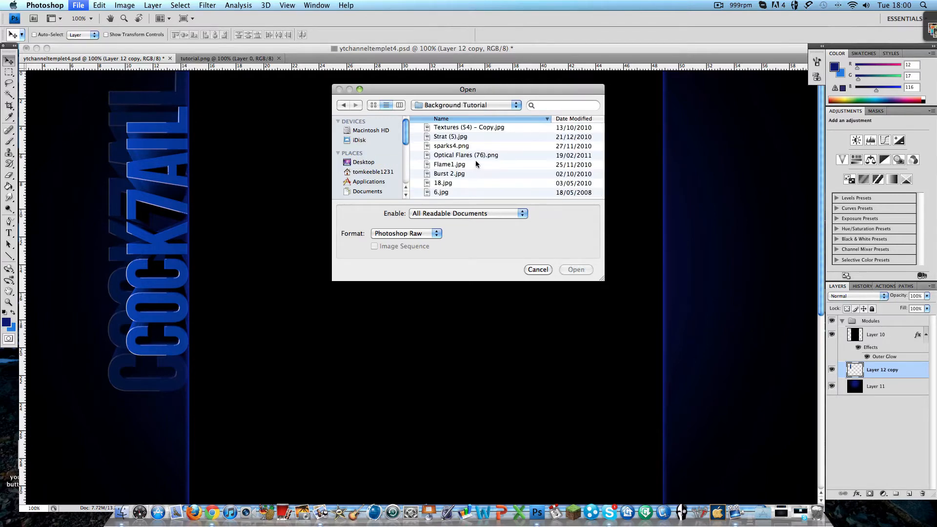
pyautogui.doubleClick(467, 183)
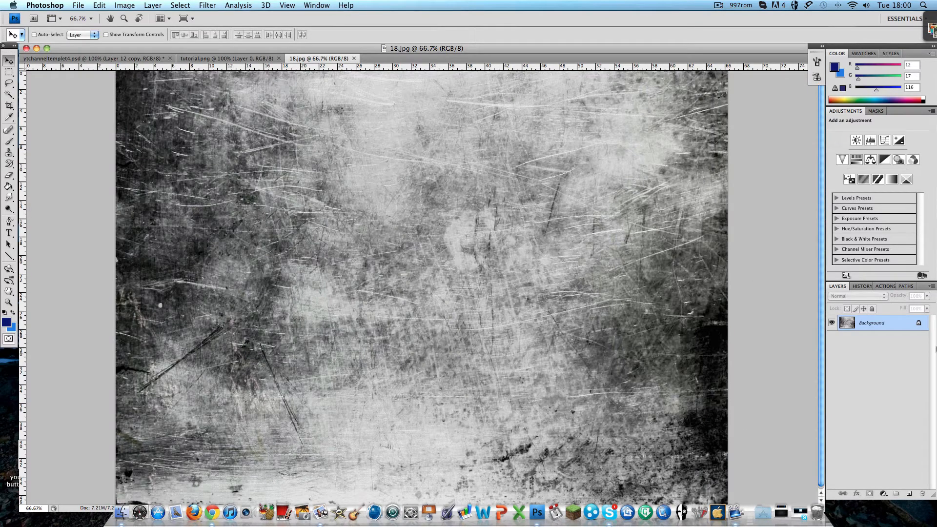
# Unlock the 18.jpg background as Layer 0 and bring the texture into ytchanneltemplet4.psd, positioned to cover both side margins.
pyautogui.doubleClick(920, 326)
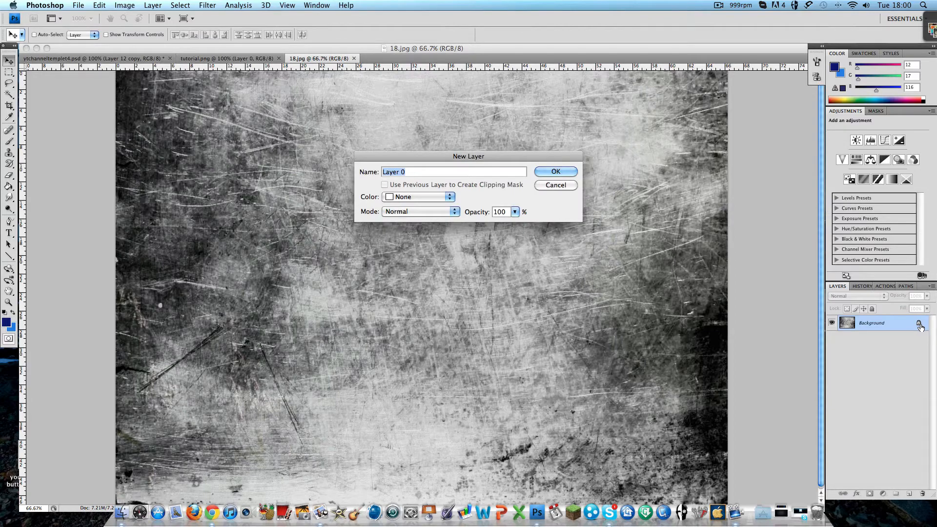
pyautogui.press('Return')
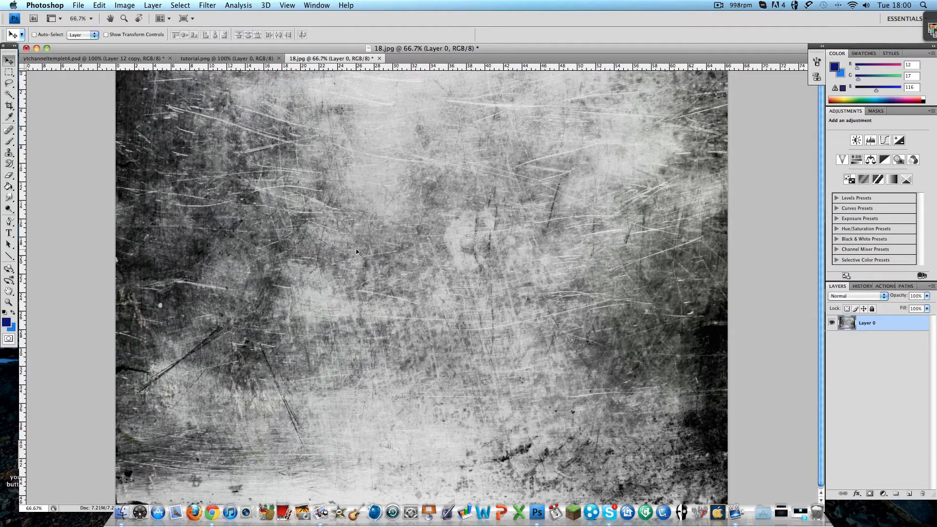
pyautogui.moveTo(380, 209); pyautogui.dragTo(187, 224)
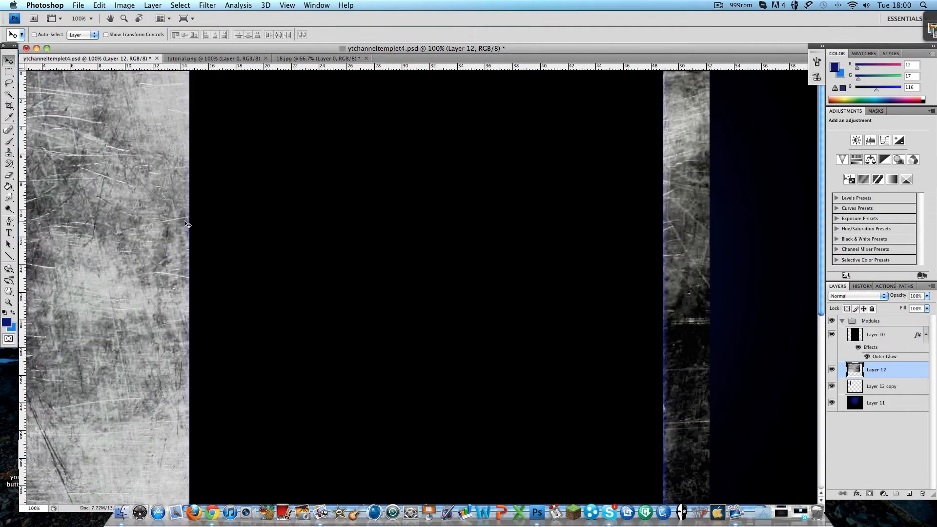
pyautogui.moveTo(120, 229); pyautogui.dragTo(283, 291)
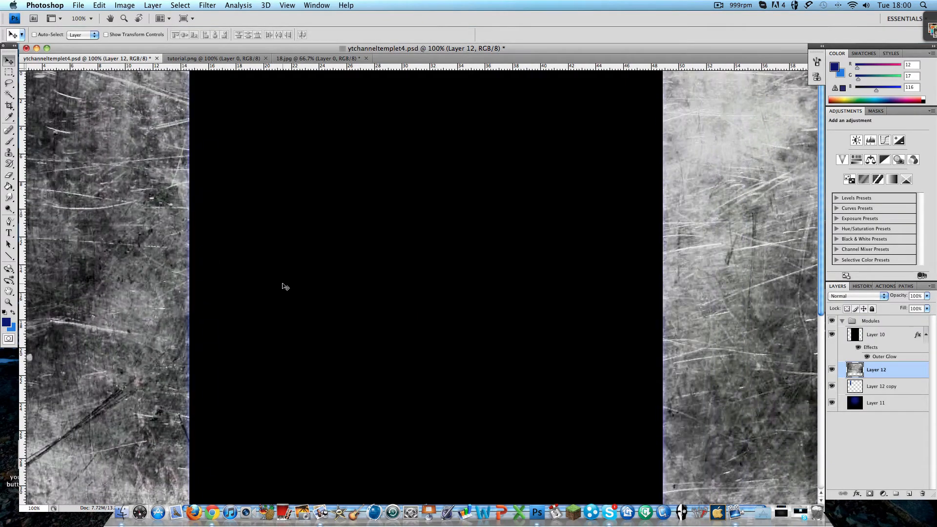
# Scale the grunge texture on Layer 12 down to 40% and move it over the vertical COCK7AIL logo in the left margin.
pyautogui.press('super+minus')
pyautogui.press('super+minus')
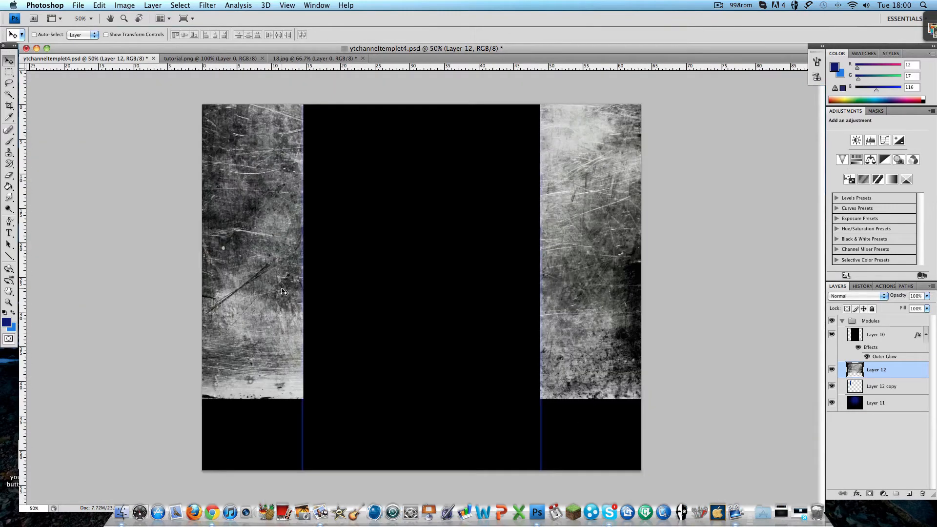
pyautogui.press('super+t')
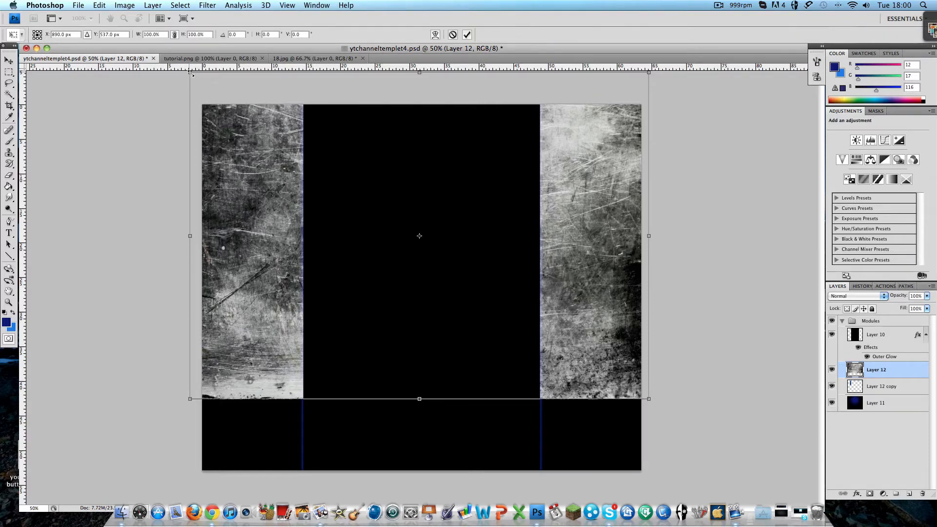
pyautogui.moveTo(191, 73); pyautogui.dragTo(324, 171)
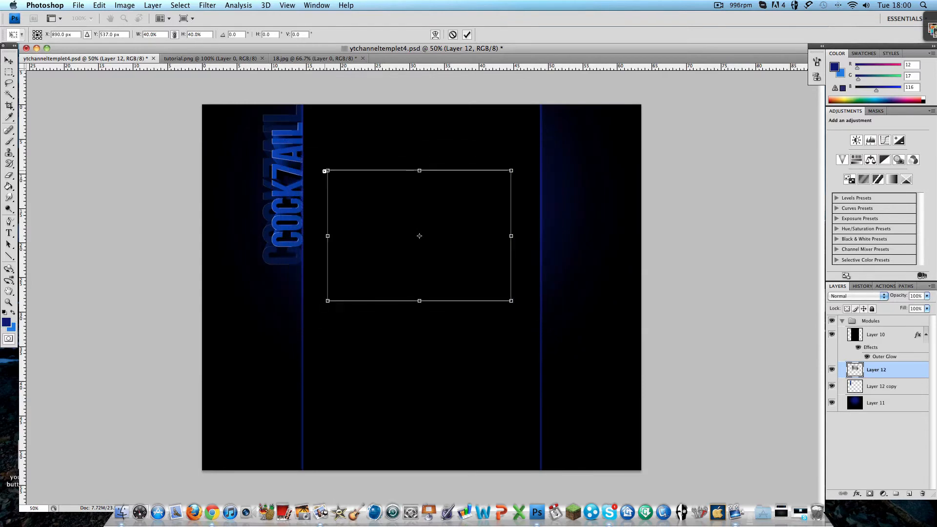
pyautogui.moveTo(379, 210); pyautogui.dragTo(231, 159)
# Rotate the texture 90° counterclockwise, resize it to about 33.9% so it covers the logo, and apply the transform.
pyautogui.rightClick(249, 167)
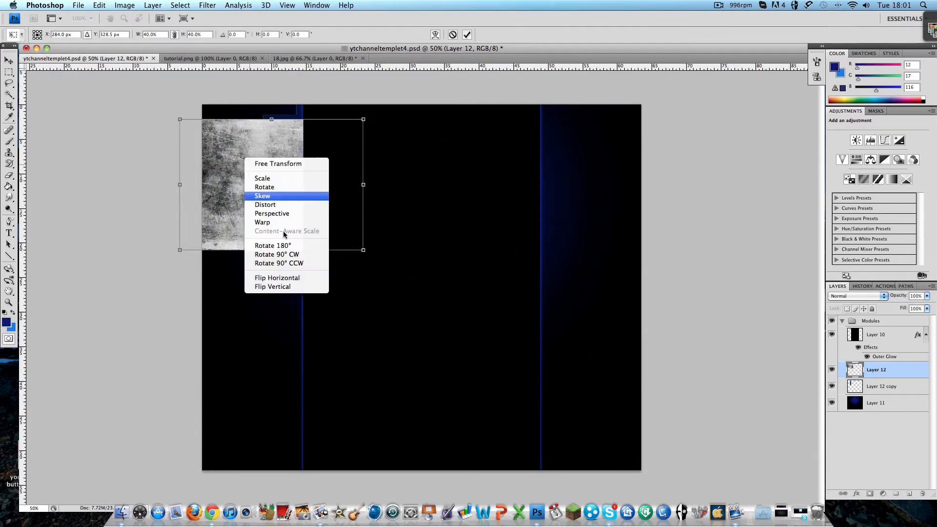
pyautogui.click(288, 261)
pyautogui.moveTo(281, 252); pyautogui.dragTo(305, 252)
pyautogui.moveTo(227, 90)
pyautogui.mouseDown()
pyautogui.moveTo(251, 113)
pyautogui.moveTo(236, 104)
pyautogui.mouseUp()
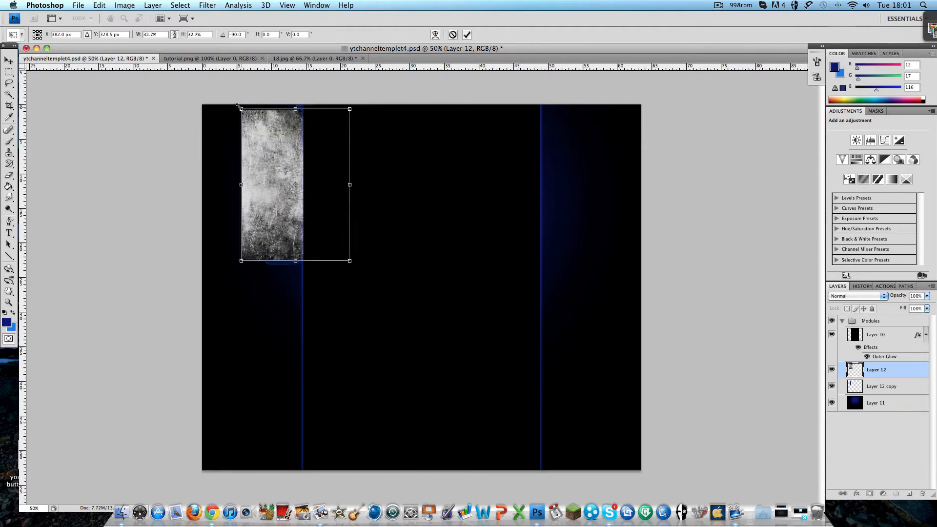
pyautogui.moveTo(272, 142)
pyautogui.mouseDown()
pyautogui.moveTo(285, 154)
pyautogui.moveTo(278, 149)
pyautogui.mouseUp()
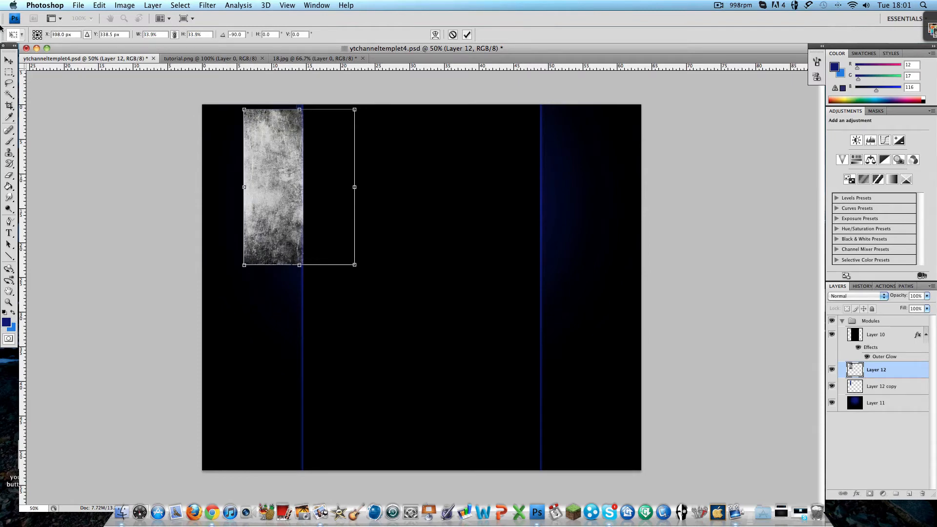
pyautogui.click(8, 60)
pyautogui.click(536, 153)
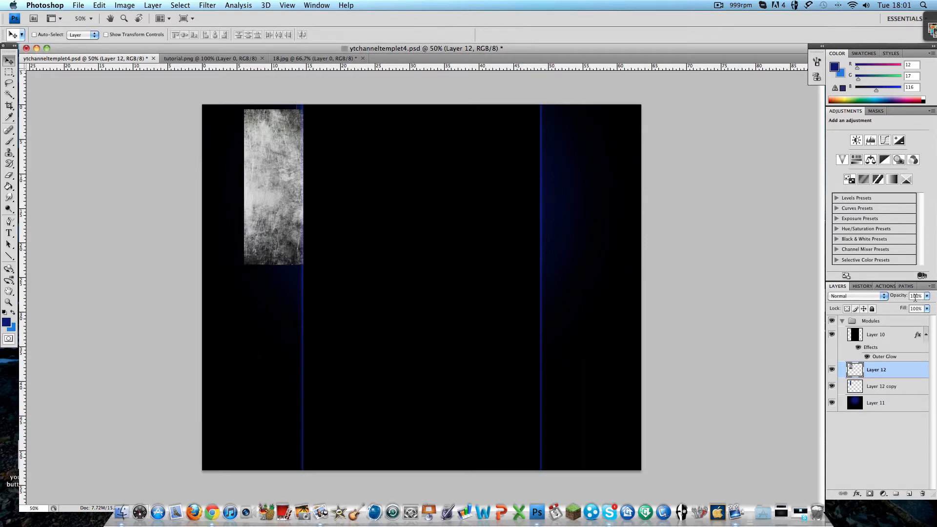
# Set the texture layer's blend mode to Overlay and nudge the texture slightly to the right over the logo lettering.
pyautogui.click(882, 296)
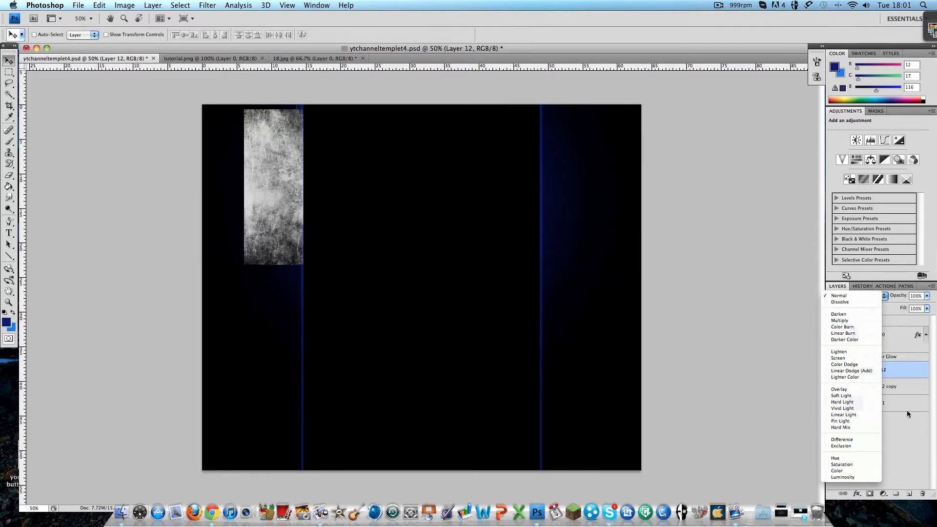
pyautogui.click(855, 389)
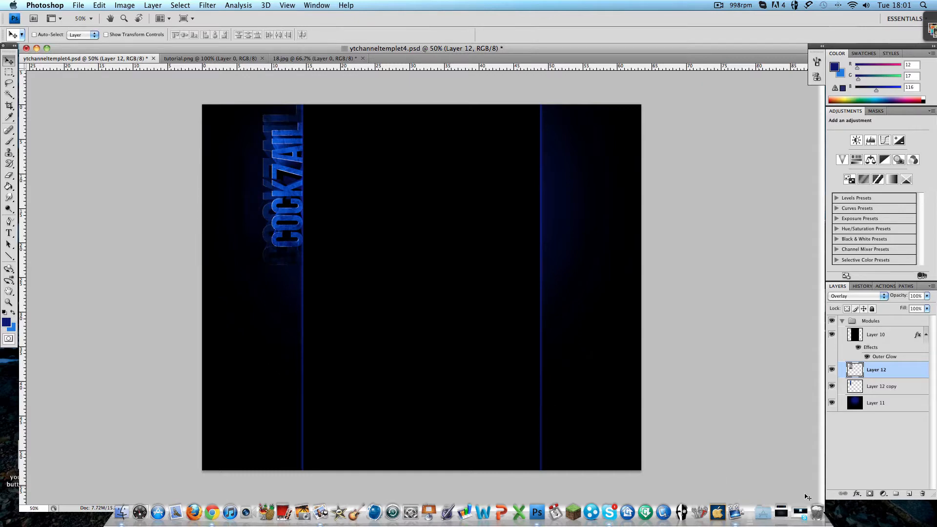
pyautogui.scroll(3, 254, 199)
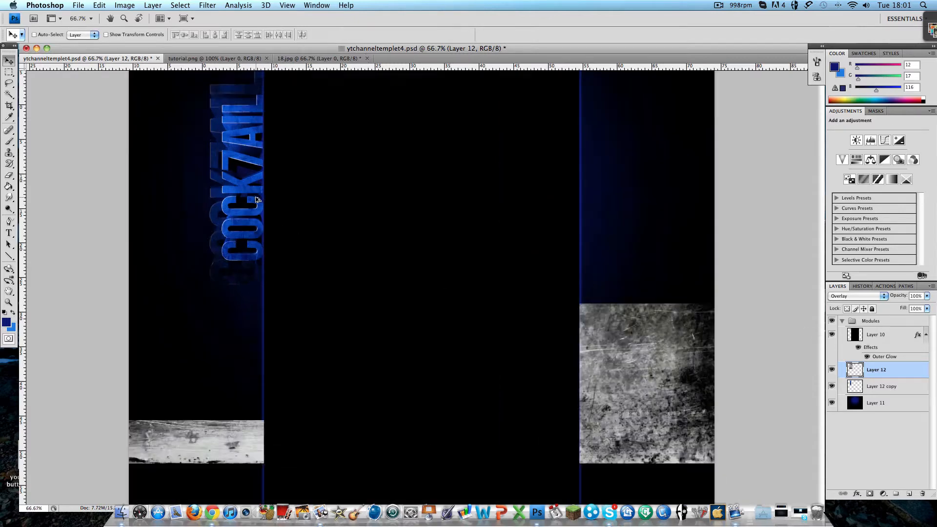
pyautogui.scroll(-2, 255, 197)
pyautogui.scroll(-5, 257, 200)
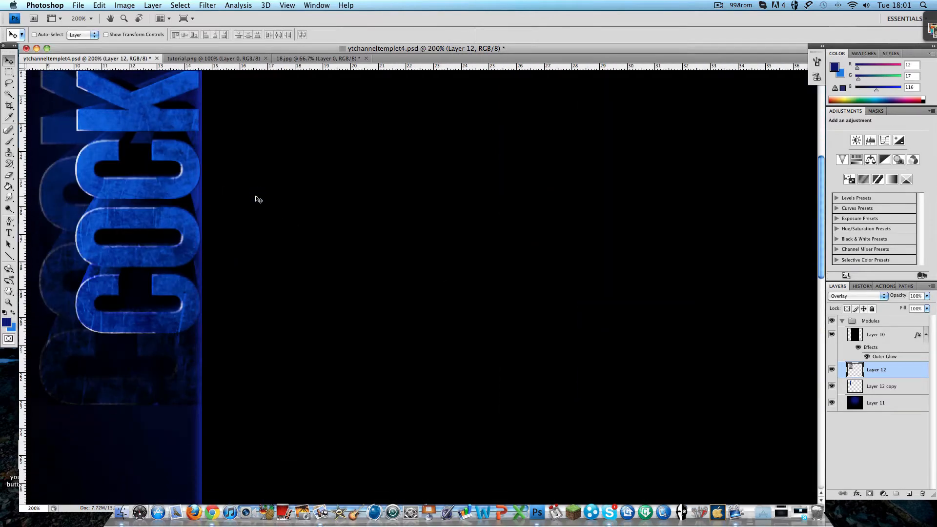
pyautogui.hscroll(-2, 245, 207)
pyautogui.hscroll(-4, 244, 207)
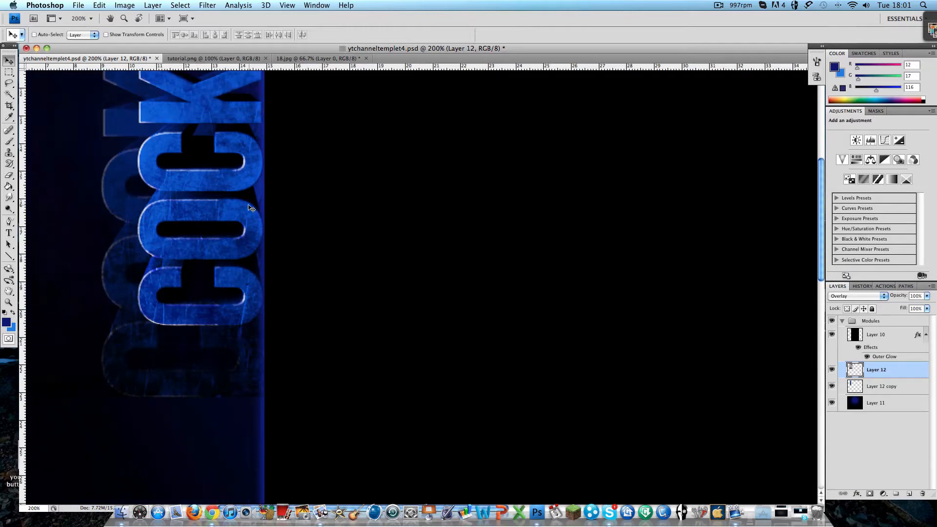
pyautogui.moveTo(232, 212); pyautogui.dragTo(252, 211)
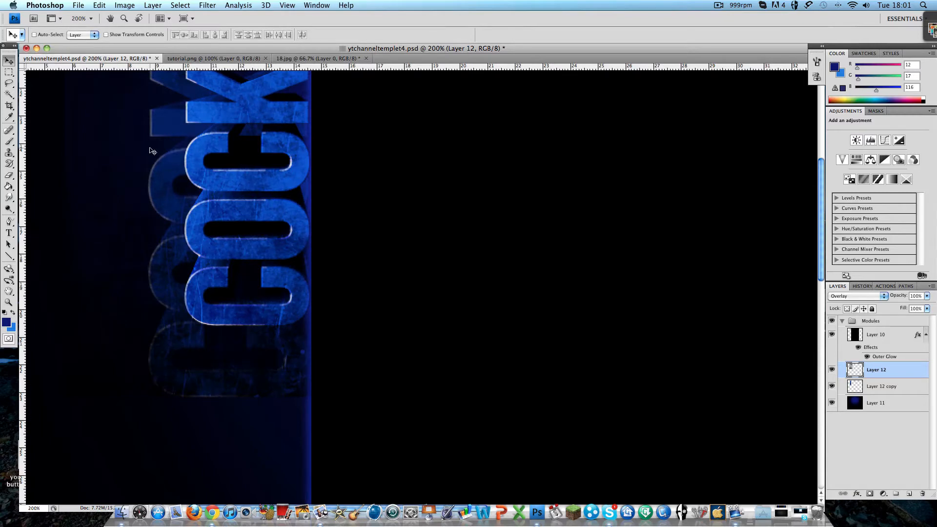
pyautogui.scroll(5, 132, 254)
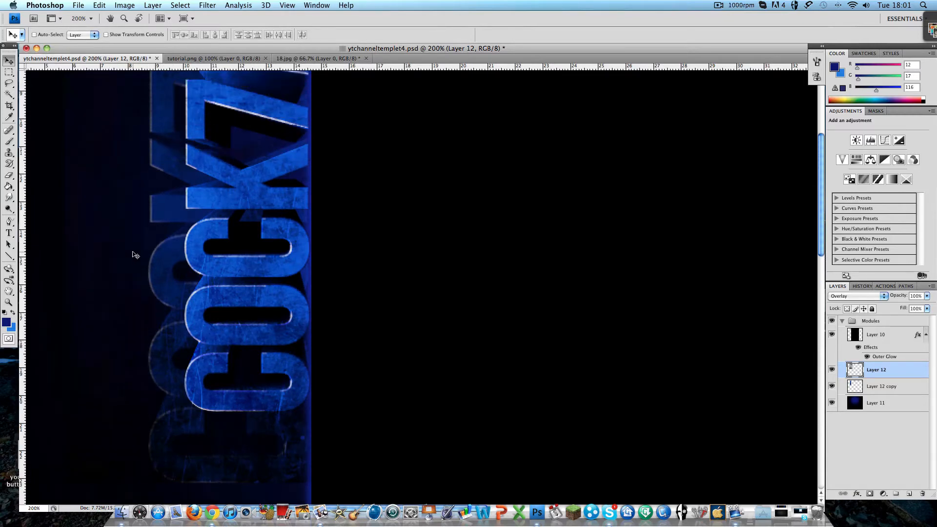
pyautogui.press('super+minus')
pyautogui.press('super+minus')
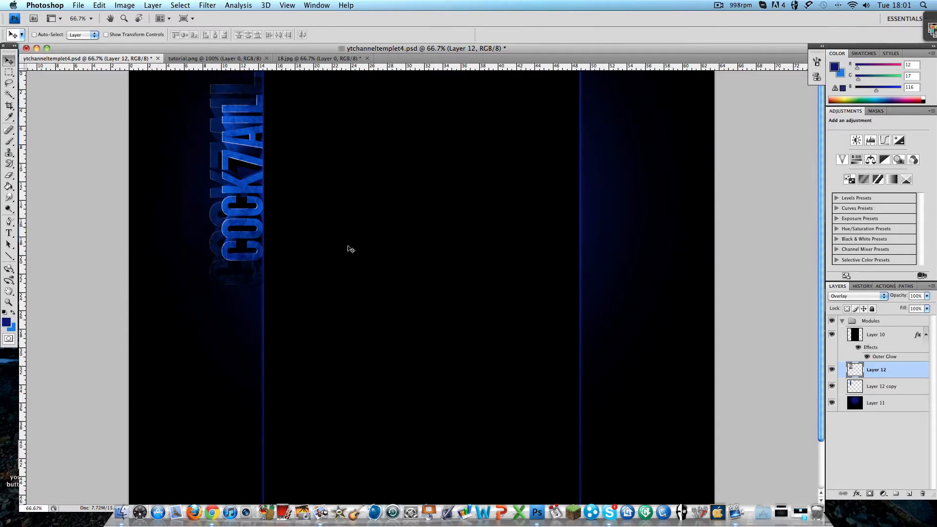
# Clip texture Layer 12 to the logo layer below it and lower the texture's opacity to 64%.
pyautogui.rightClick(898, 371)
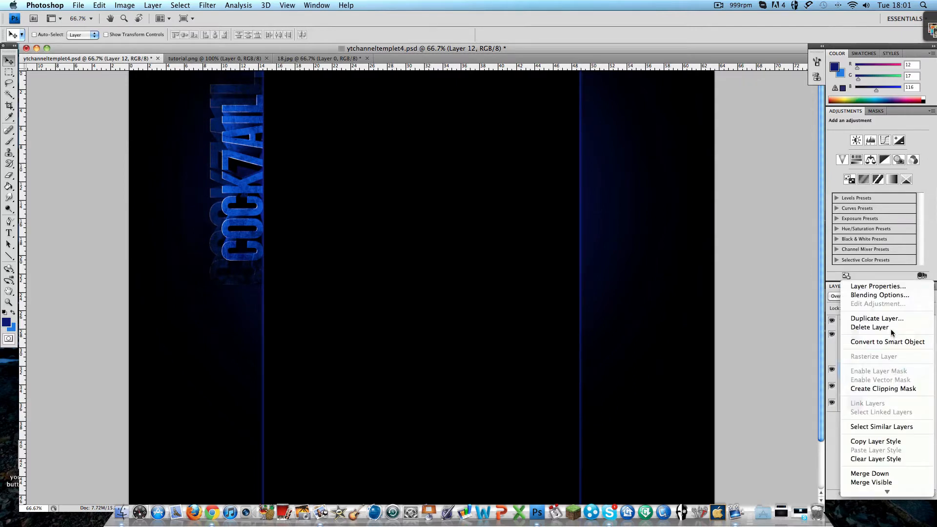
pyautogui.click(894, 389)
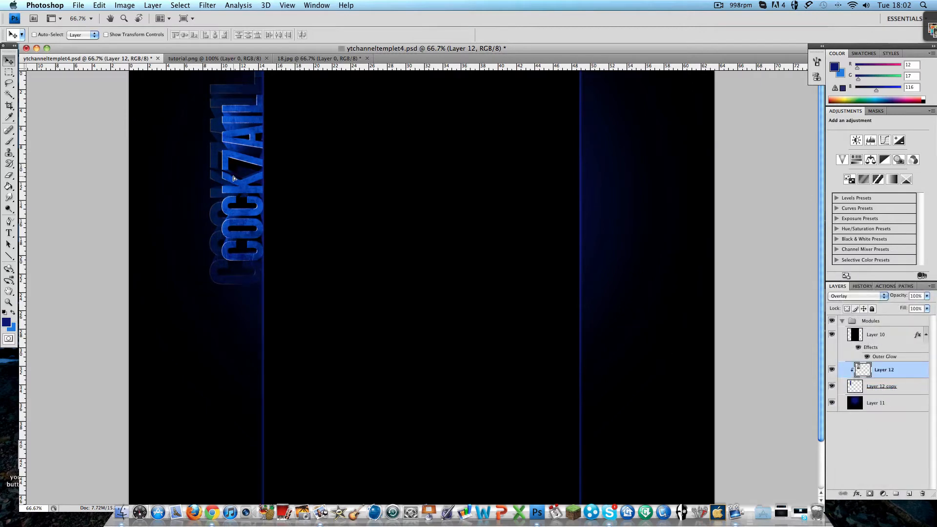
pyautogui.scroll(2, 247, 185)
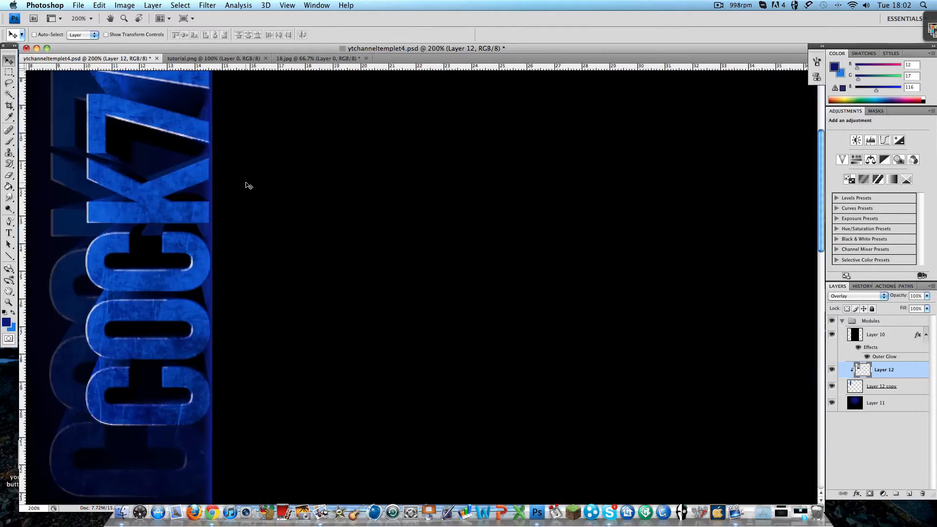
pyautogui.scroll(2, 249, 188)
pyautogui.scroll(-2, 250, 190)
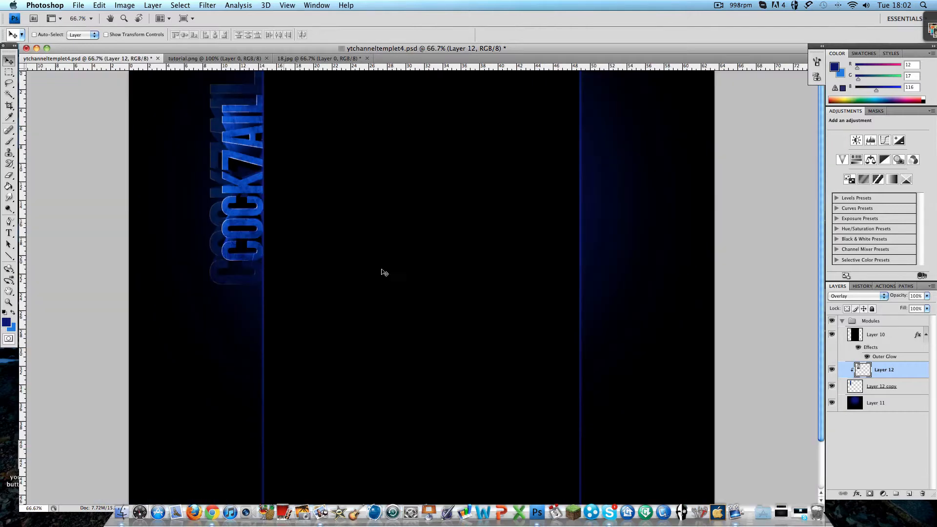
pyautogui.click(927, 296)
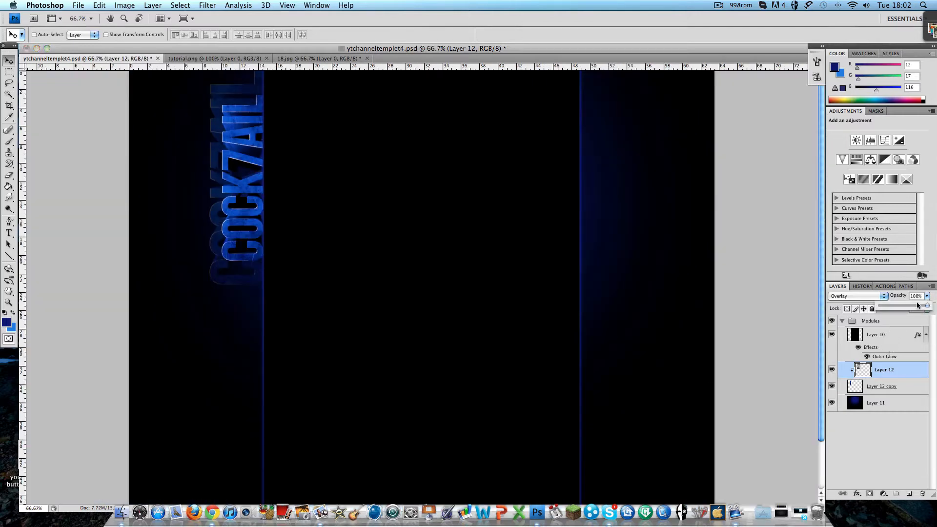
pyautogui.moveTo(916, 307); pyautogui.dragTo(910, 307)
# Minimize the document and preview 6.jpg, Strat (5).jpg and Optical Flares (76).png from the Background Tutorial folder in Finder.
pyautogui.click(36, 49)
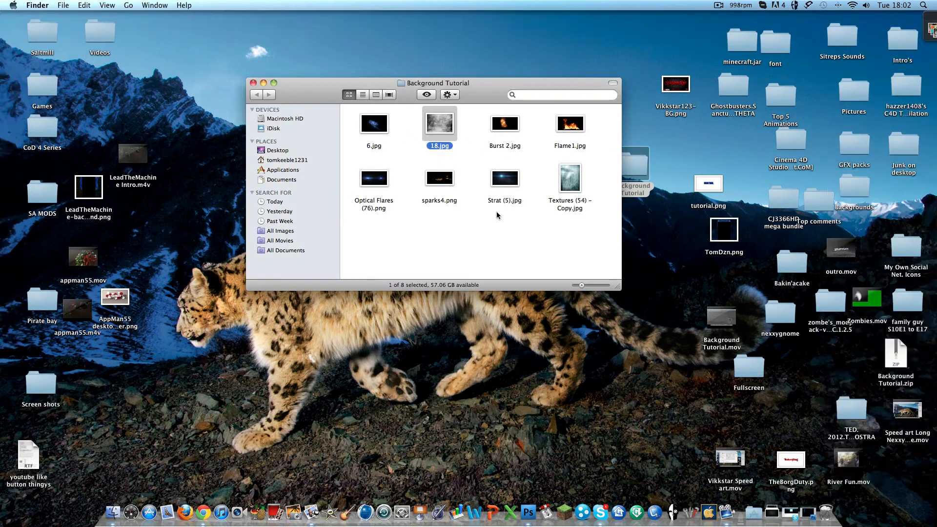
pyautogui.doubleClick(374, 123)
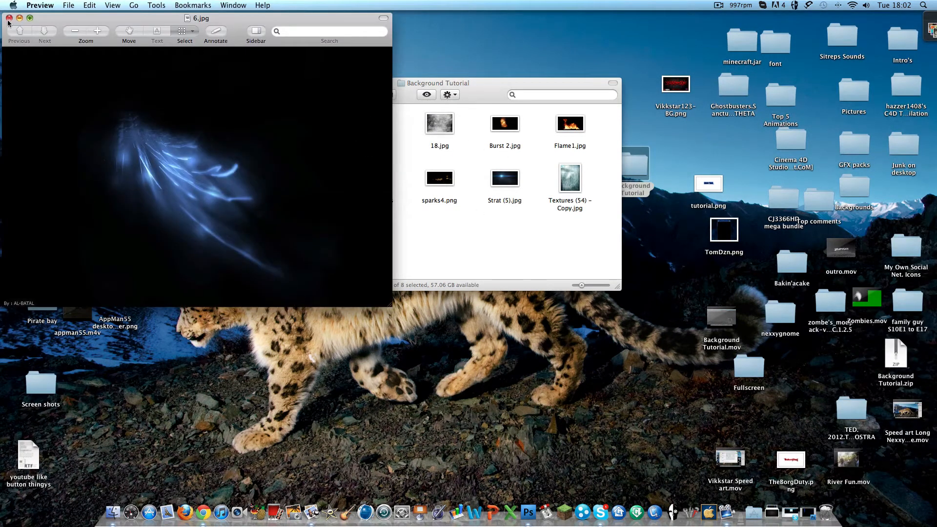
pyautogui.click(9, 18)
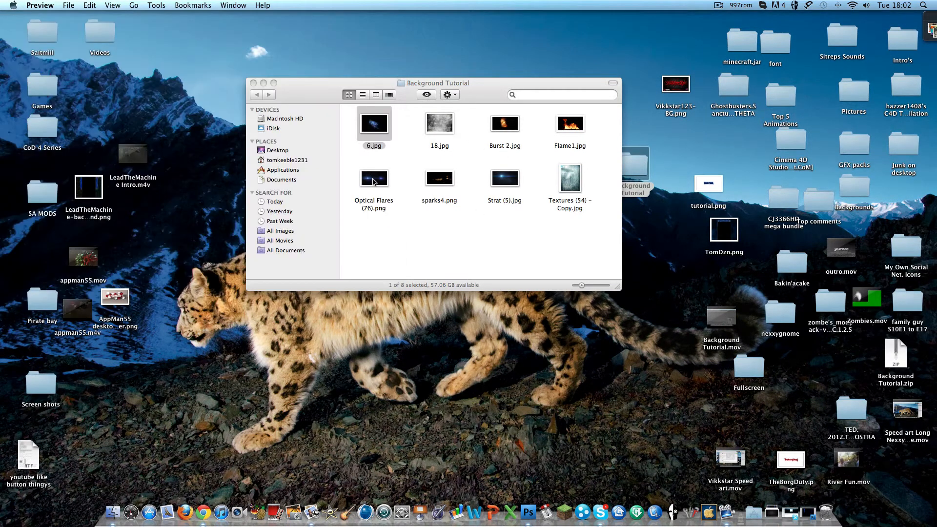
pyautogui.doubleClick(505, 179)
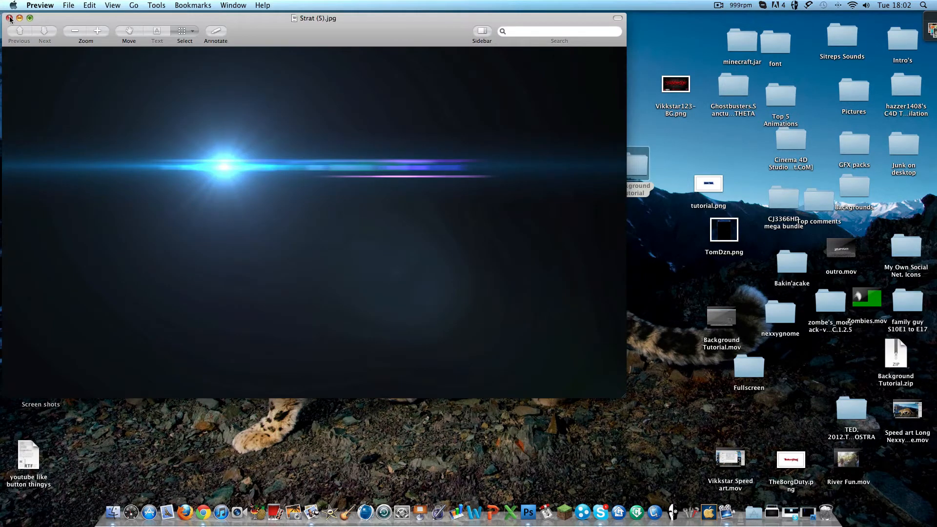
pyautogui.click(10, 18)
pyautogui.click(361, 185)
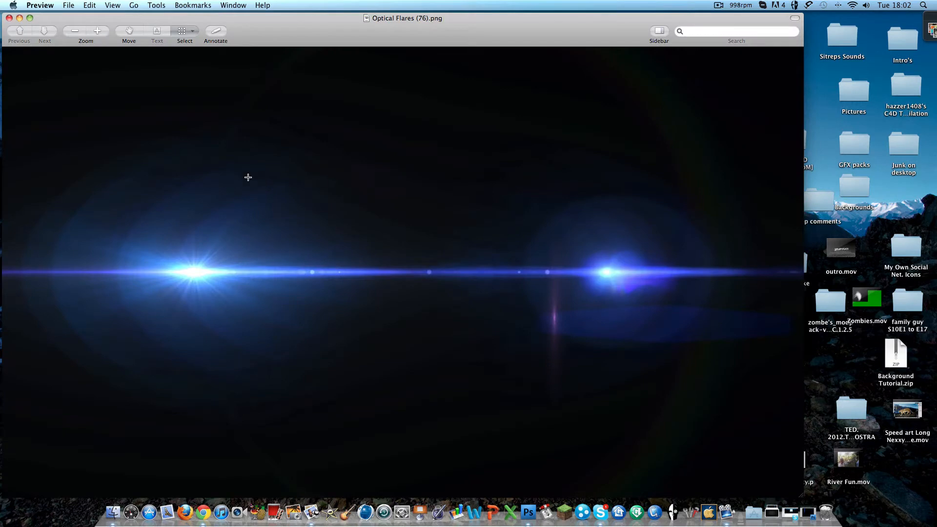
pyautogui.click(9, 18)
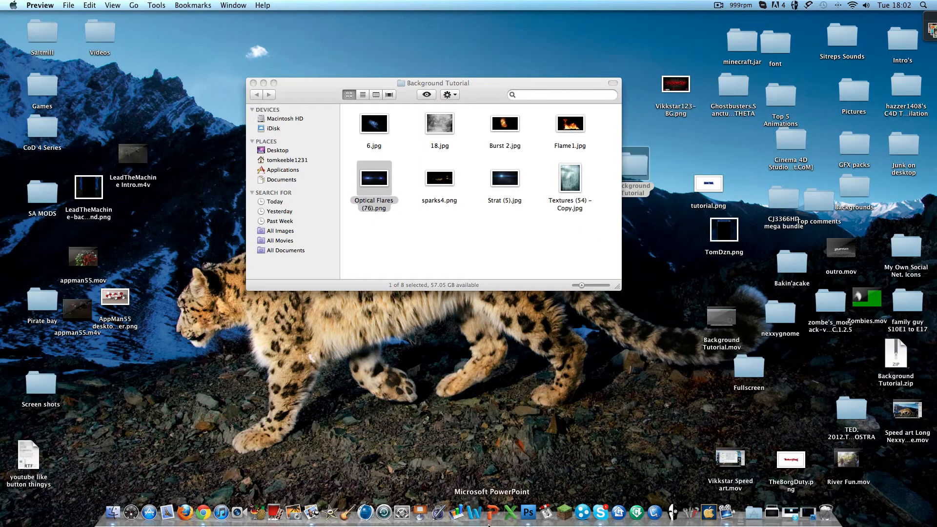
# Return to Photoshop and open Optical Flares (76).png from the Background Tutorial folder.
pyautogui.click(528, 512)
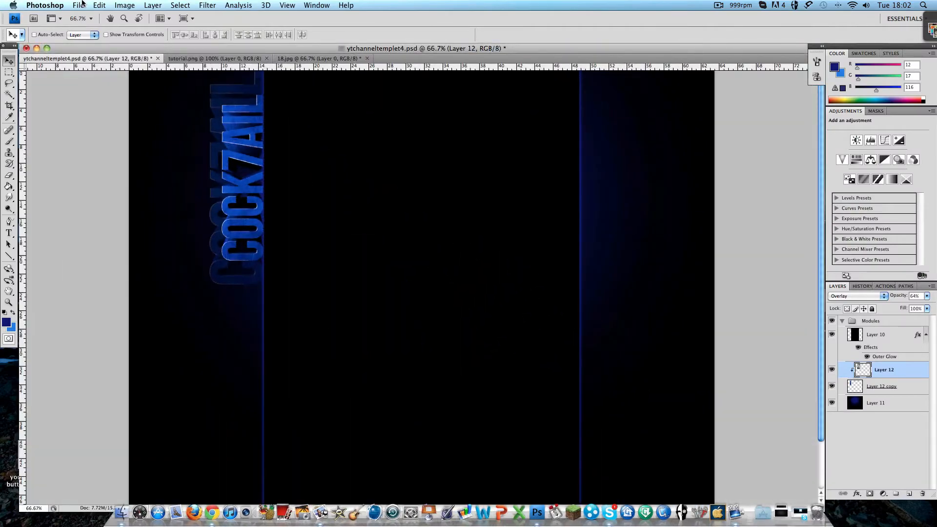
pyautogui.click(78, 4)
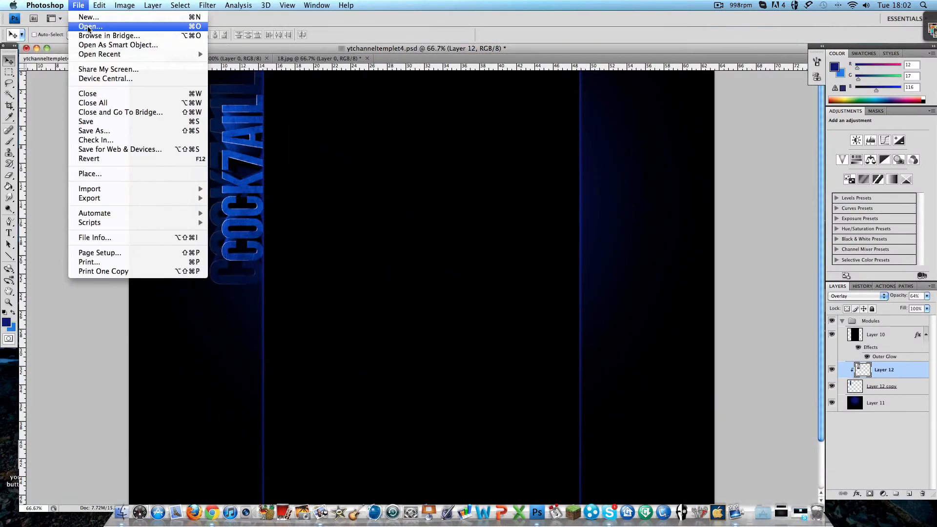
pyautogui.click(90, 27)
pyautogui.doubleClick(481, 154)
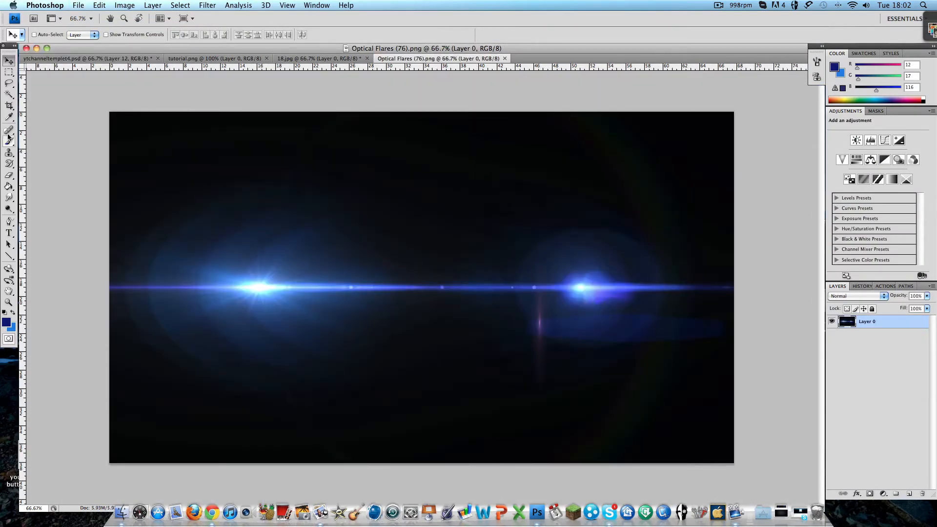
# Select the black areas above and below the optical flare with the Magic Wand and delete them.
pyautogui.click(9, 94)
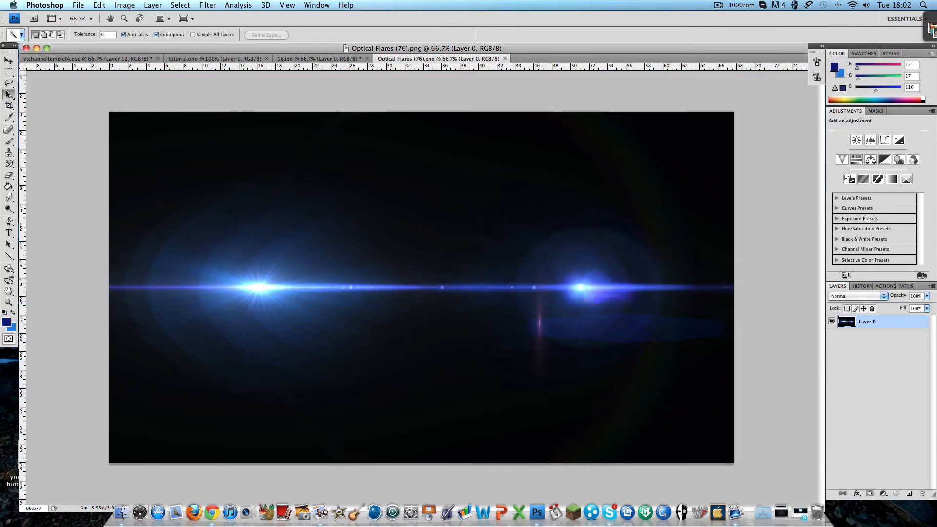
pyautogui.click(124, 127)
pyautogui.press('Delete')
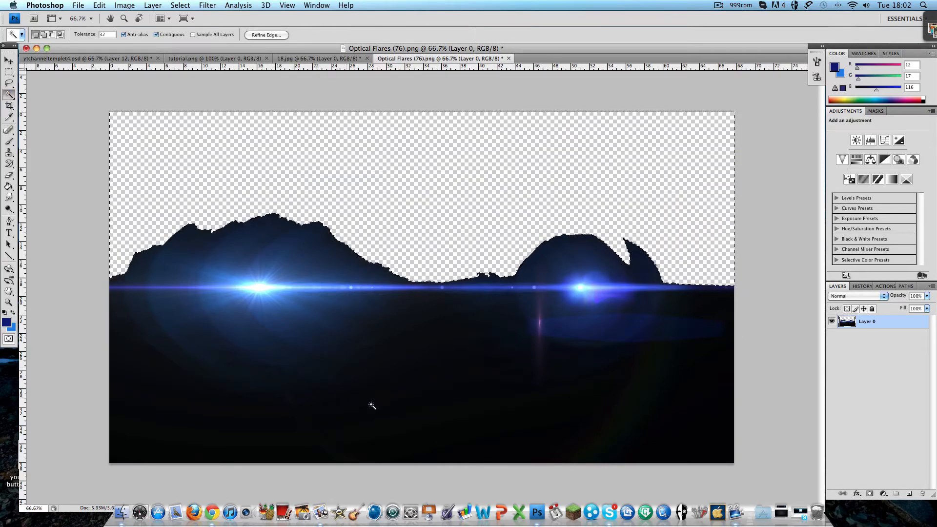
pyautogui.click(447, 443)
pyautogui.press('Delete')
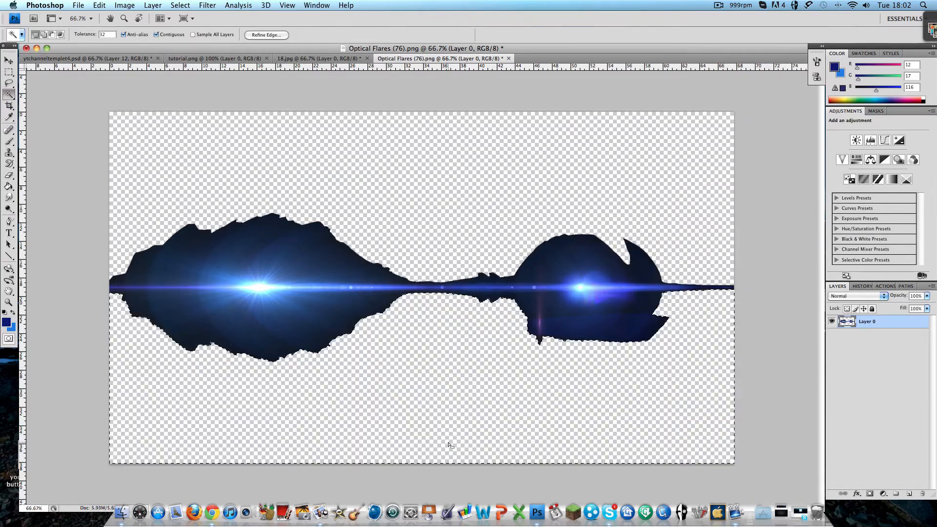
# Copy the optical flare into ytchanneltemplet4.psd and rotate it 90° counter-clockwise beside the middle panel.
pyautogui.click(9, 60)
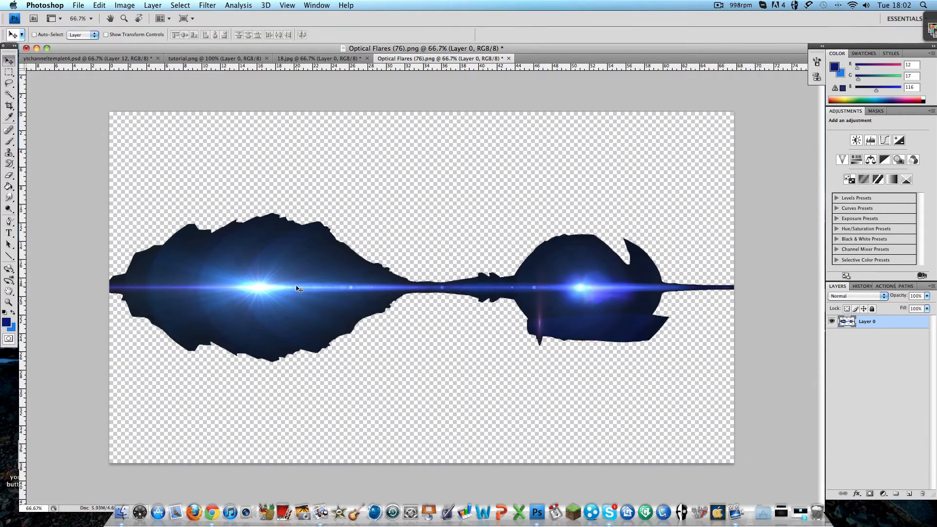
pyautogui.moveTo(298, 289); pyautogui.dragTo(278, 253)
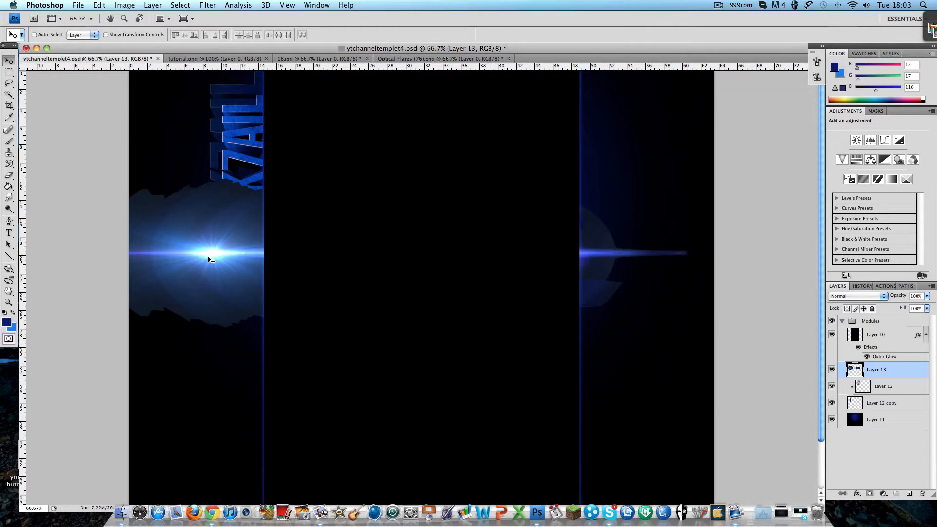
pyautogui.hotkey('ctrl', 't')
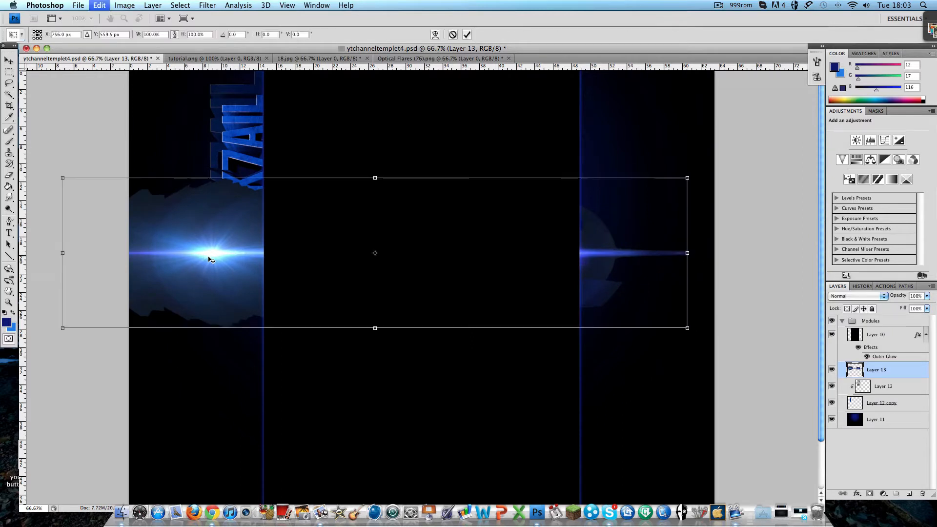
pyautogui.rightClick(227, 214)
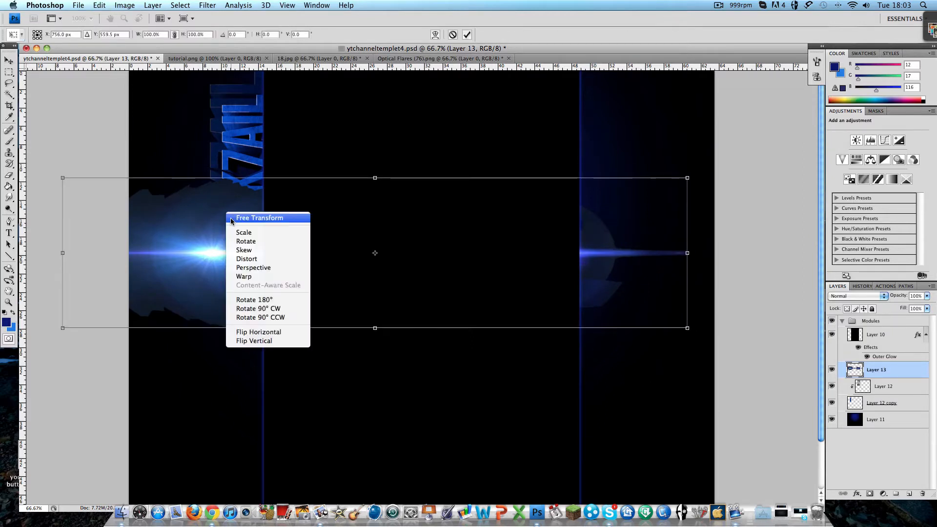
pyautogui.click(281, 318)
pyautogui.moveTo(399, 340); pyautogui.dragTo(208, 303)
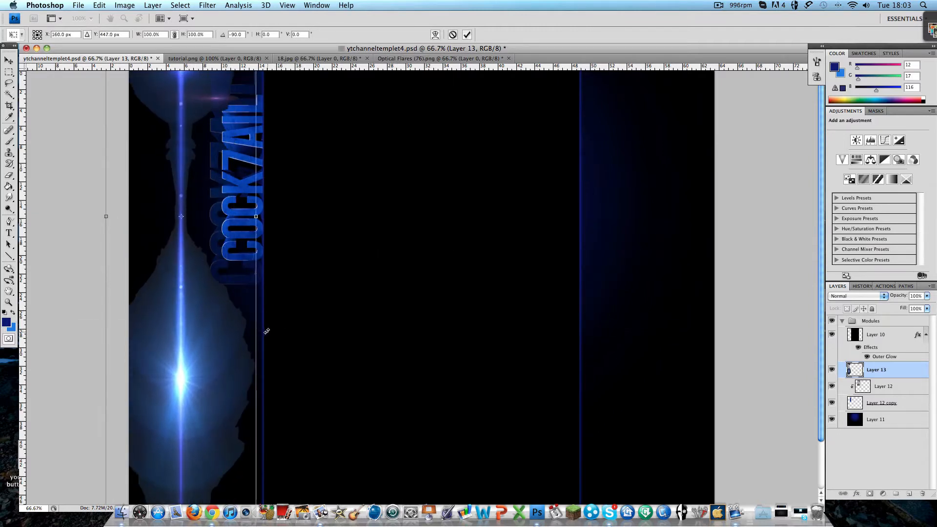
# Scale the flare to about 31.4% and place its layer beneath the COCK7AIL logo layers, behind the logo's outer edge.
pyautogui.press('super+minus')
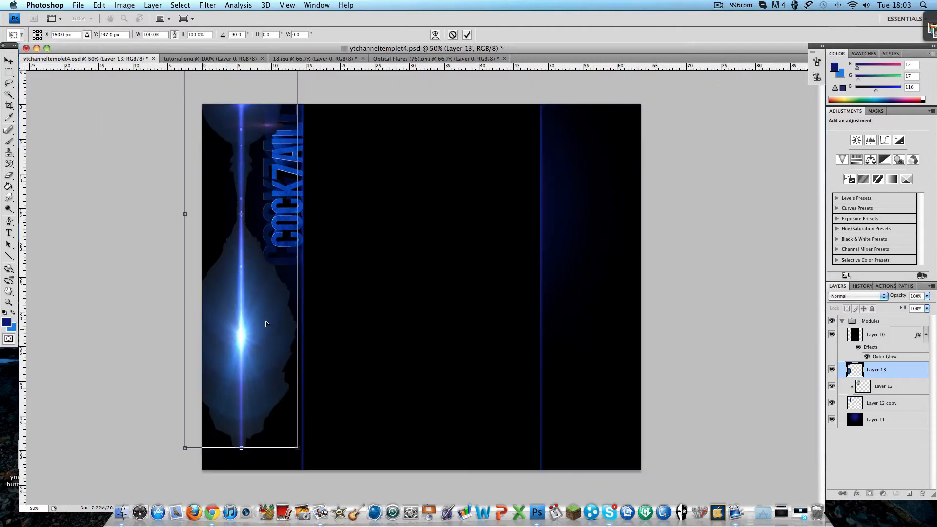
pyautogui.moveTo(186, 449); pyautogui.dragTo(272, 247)
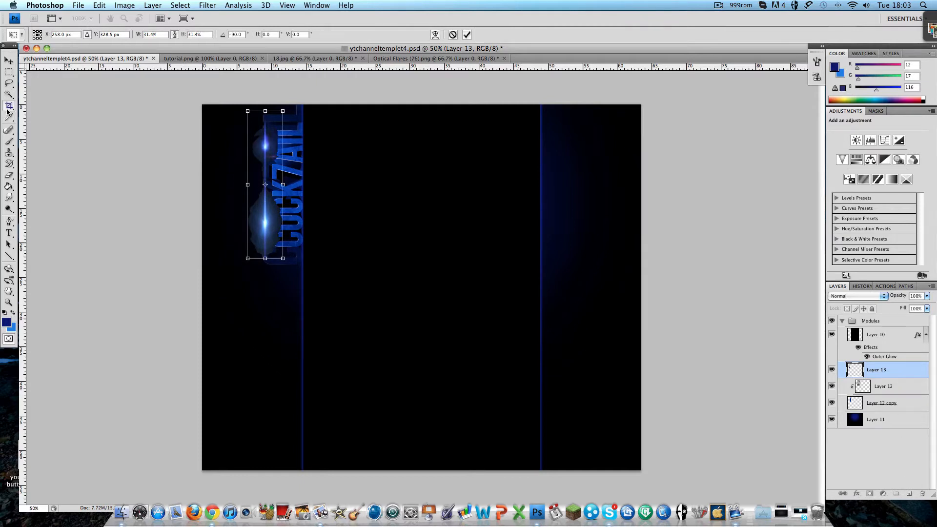
pyautogui.click(8, 61)
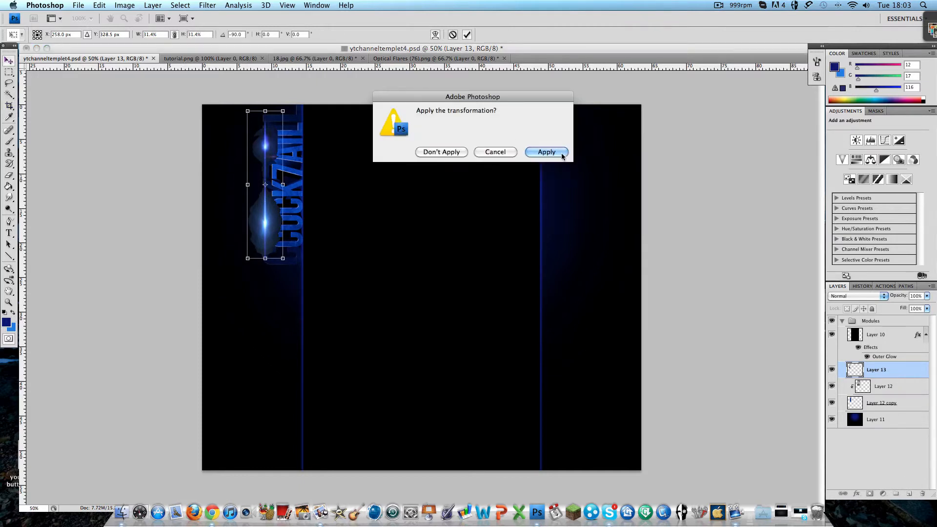
pyautogui.click(546, 151)
pyautogui.moveTo(877, 366); pyautogui.dragTo(874, 407)
pyautogui.moveTo(264, 222); pyautogui.dragTo(270, 219)
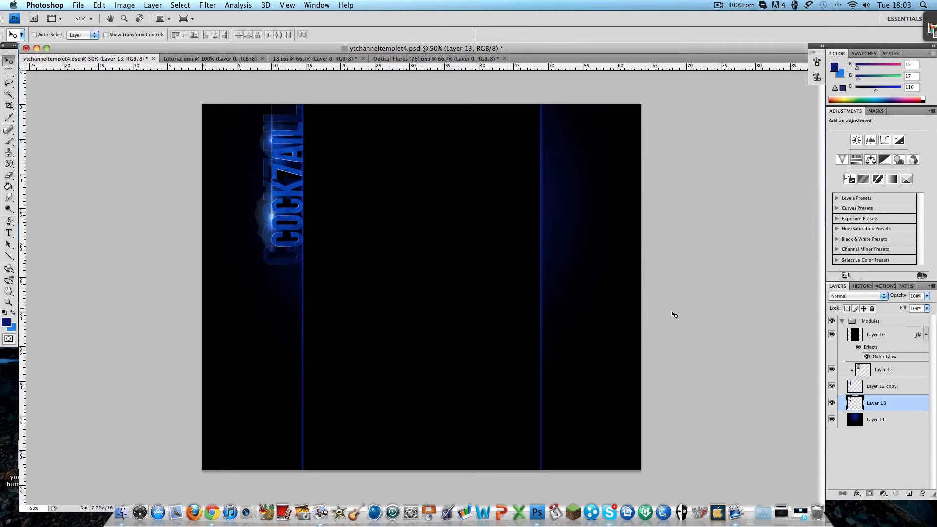
# Try the Screen blend mode on the flare's Layer 13 and restore it to Normal.
pyautogui.scroll(3, 305, 209)
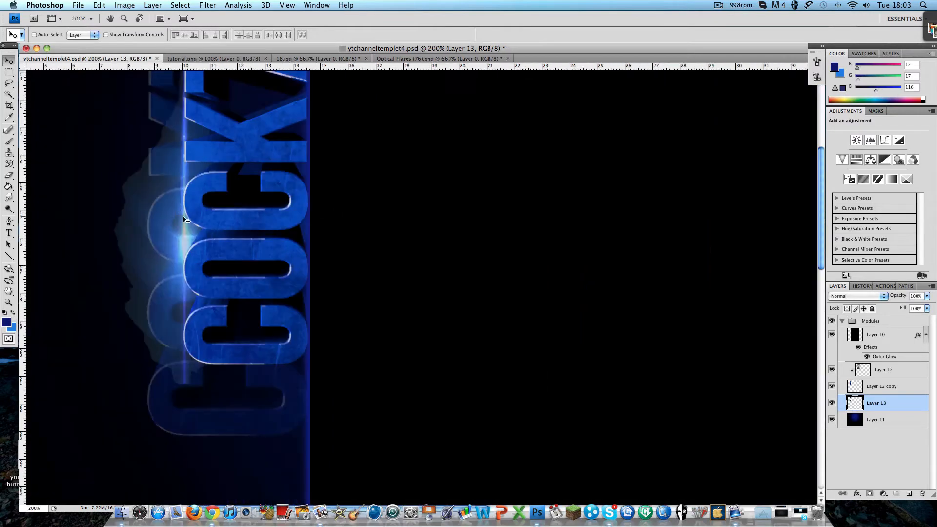
pyautogui.hscroll(-5, 185, 220)
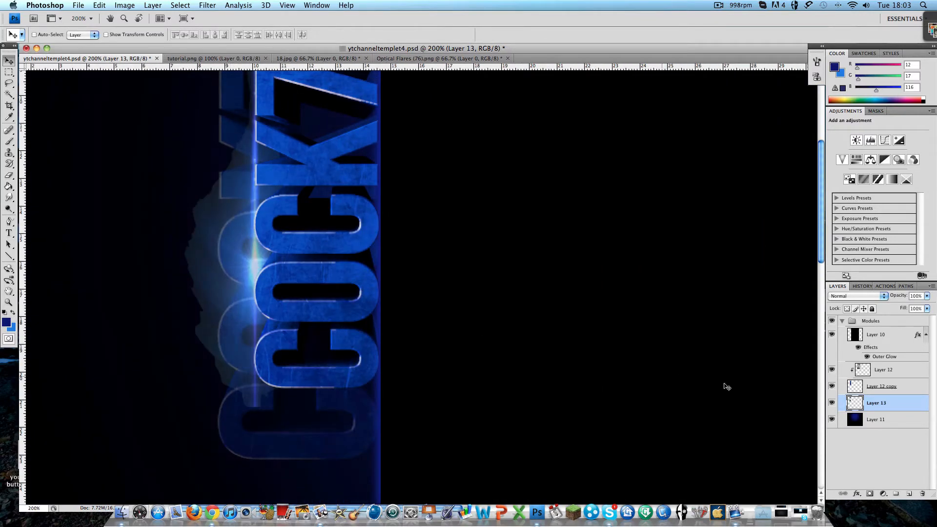
pyautogui.click(877, 295)
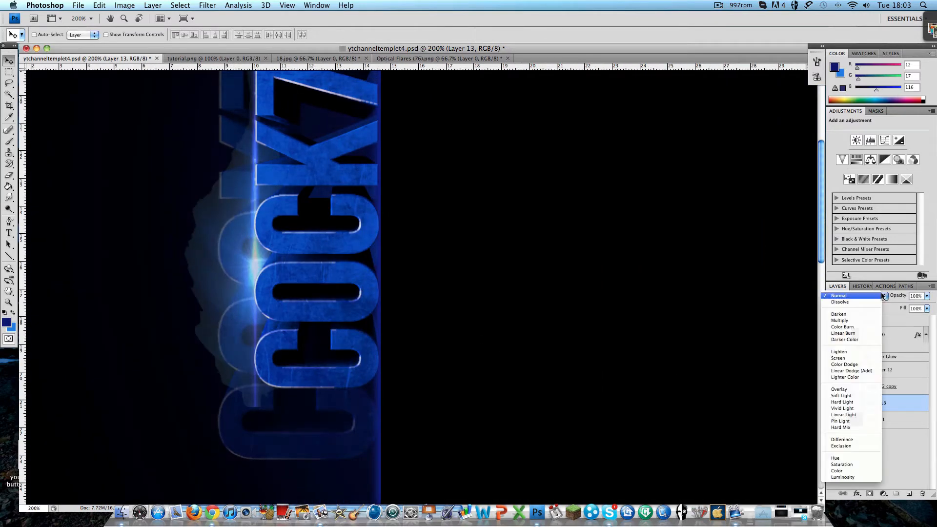
pyautogui.click(856, 360)
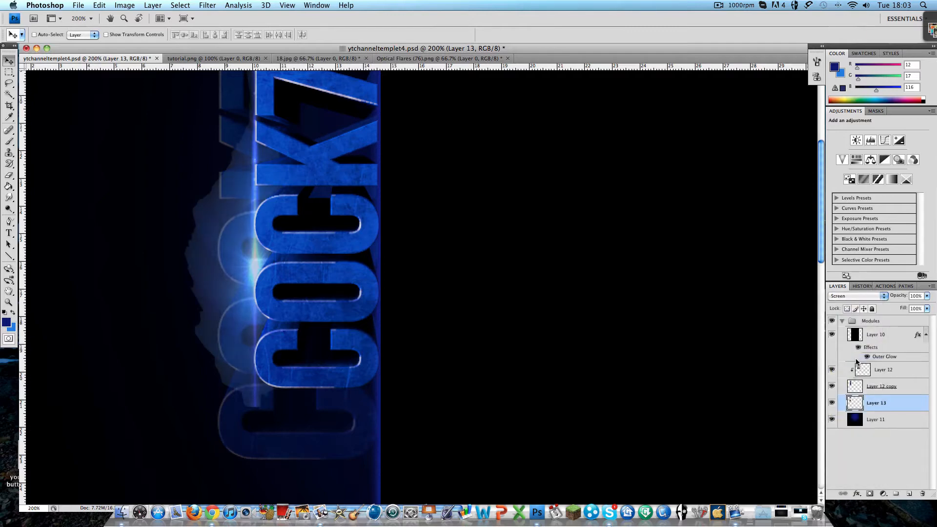
pyautogui.press('super+minus')
pyautogui.press('super+minus')
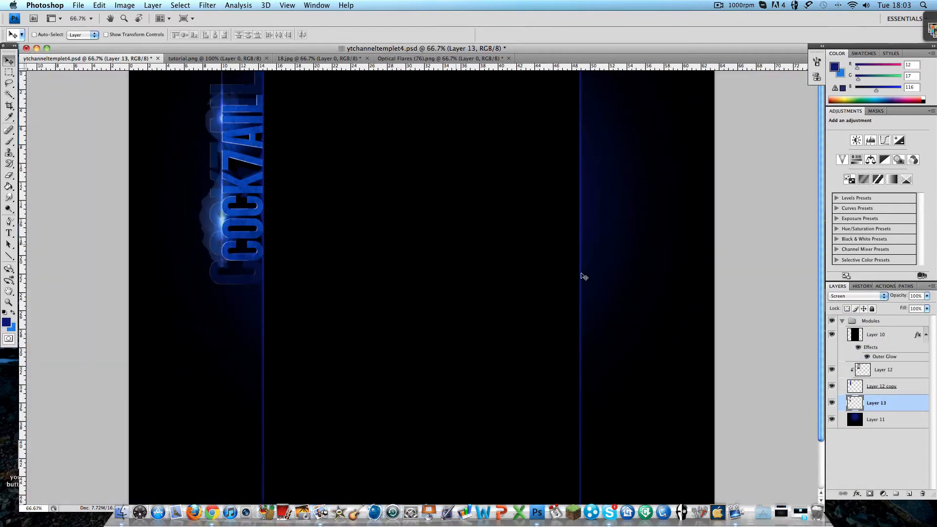
pyautogui.click(878, 295)
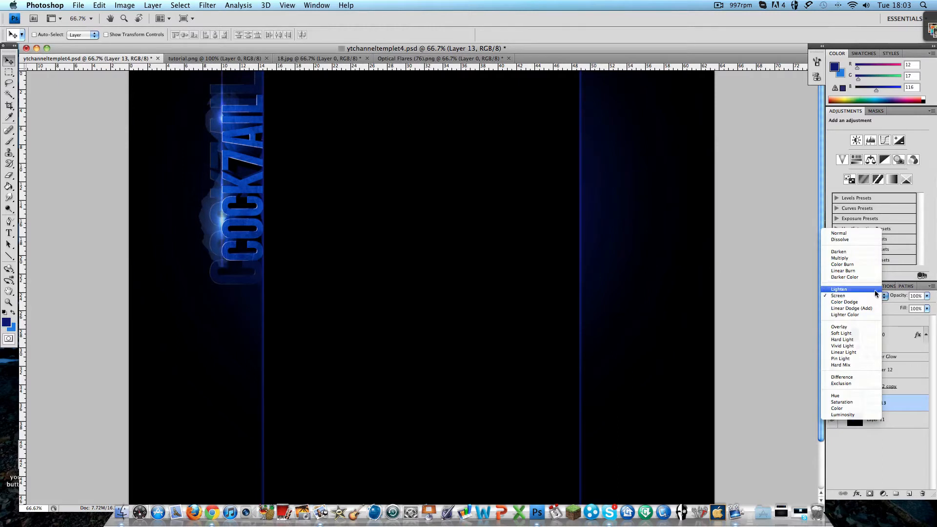
pyautogui.click(841, 234)
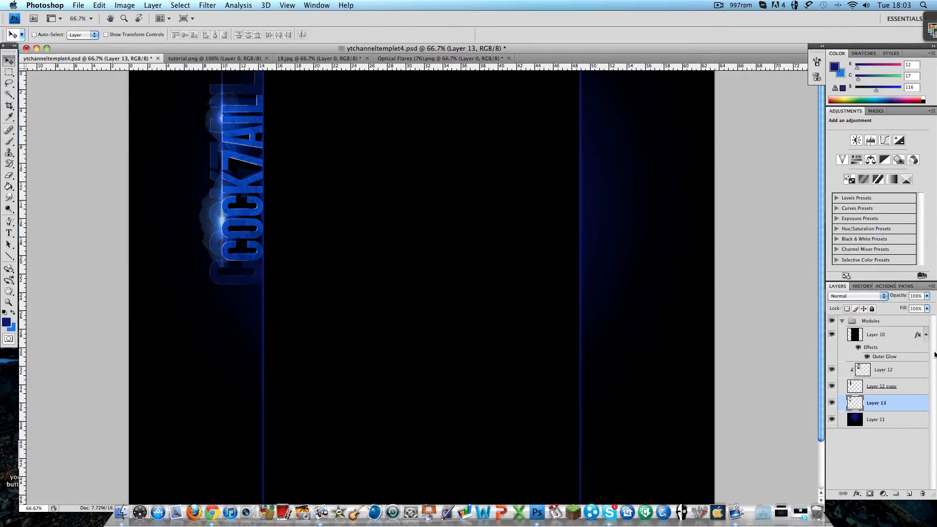
# Lower the flare layer's opacity to 63% and erase its rough outer edges with a soft 129 px eraser.
pyautogui.click(923, 297)
pyautogui.moveTo(915, 308); pyautogui.dragTo(910, 306)
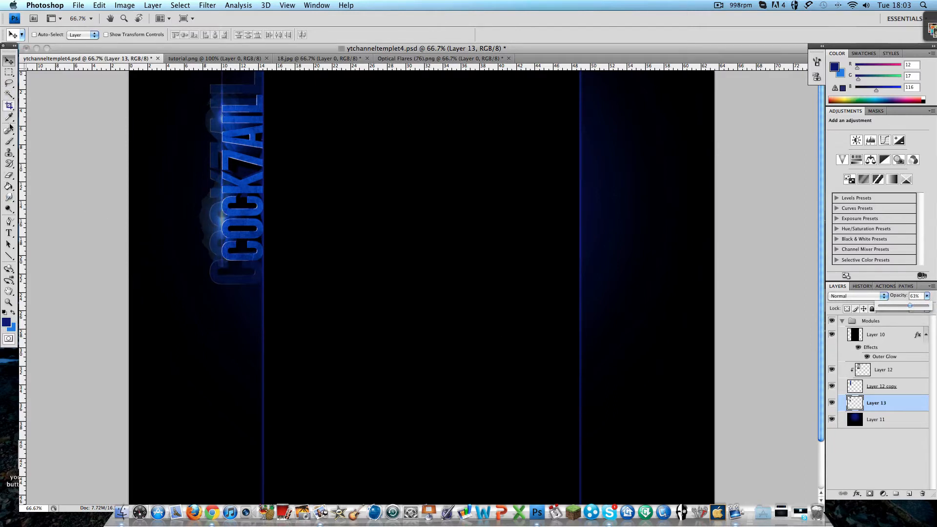
pyautogui.click(7, 176)
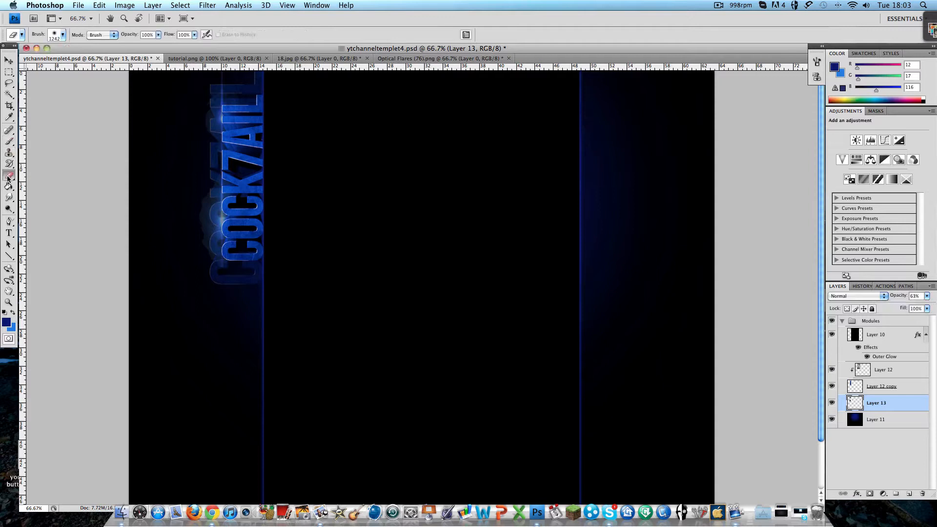
pyautogui.click(63, 35)
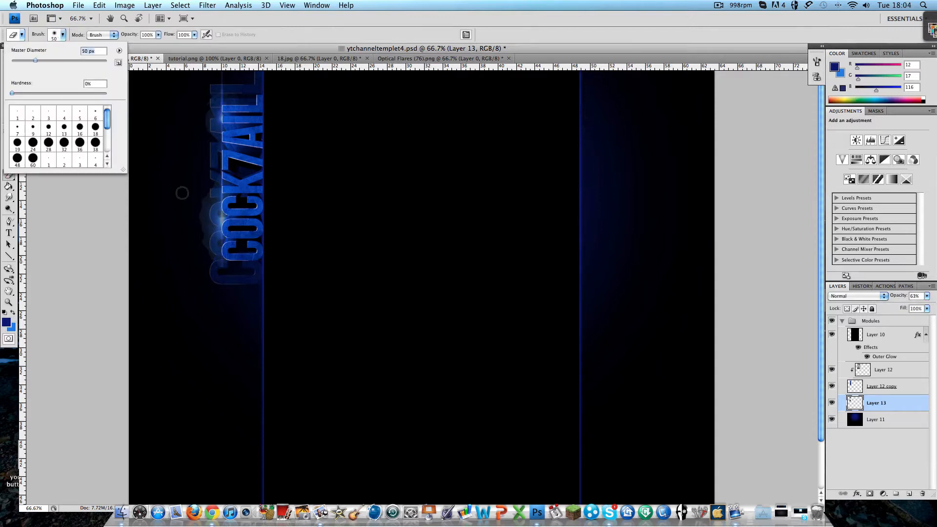
pyautogui.moveTo(44, 64); pyautogui.dragTo(66, 61)
pyautogui.click(192, 179)
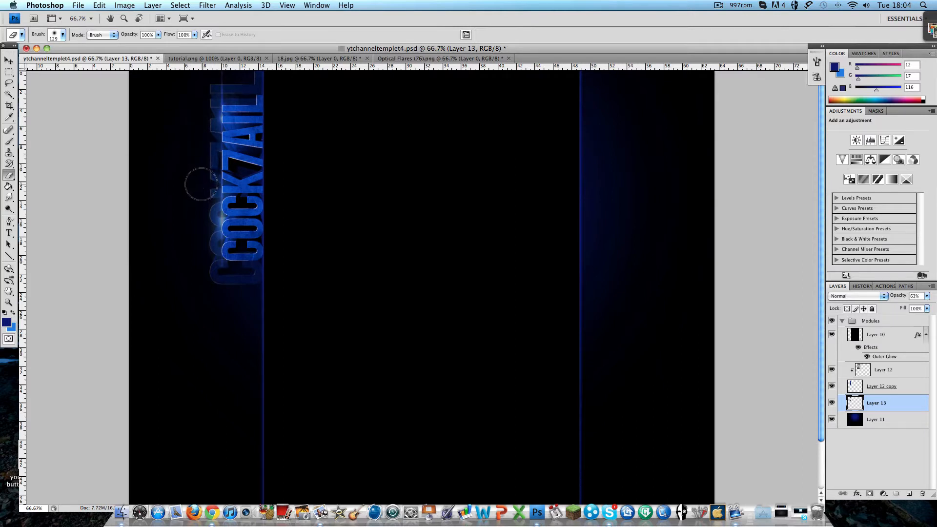
pyautogui.moveTo(247, 266); pyautogui.dragTo(233, 279)
# Examine the erased flare edges up close along the whole length of the COCK7AIL logo.
pyautogui.scroll(2, 245, 198)
pyautogui.hscroll(-2, 231, 206)
pyautogui.hscroll(-3, 227, 207)
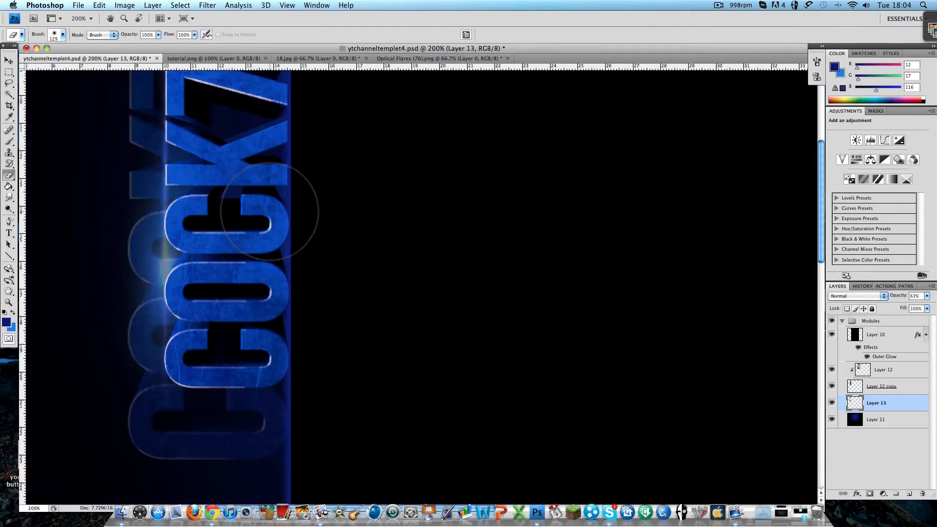
pyautogui.scroll(1, 237, 211)
pyautogui.scroll(10, 238, 213)
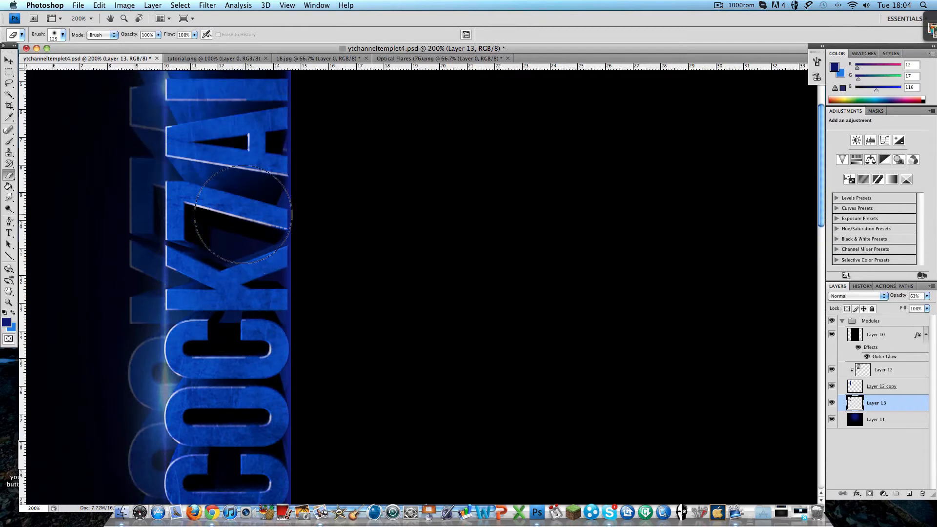
pyautogui.scroll(1, 243, 216)
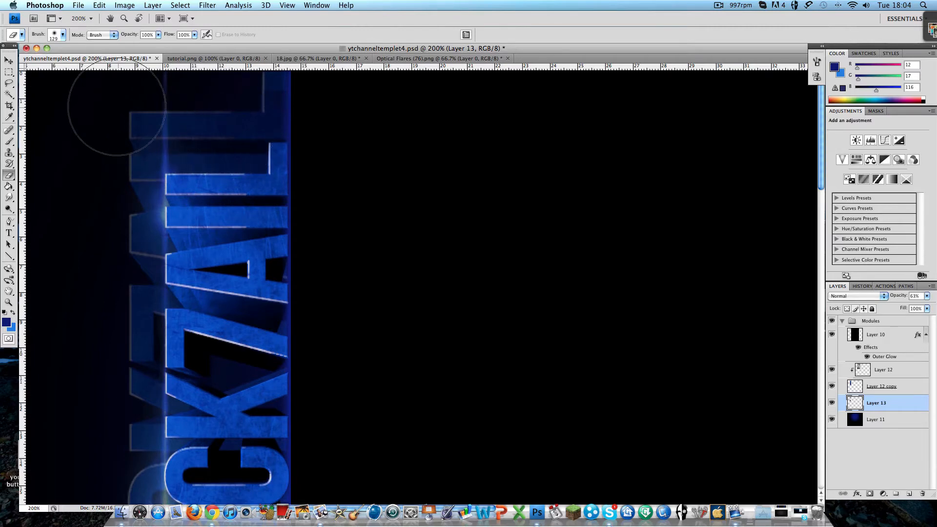
pyautogui.scroll(-4, 126, 251)
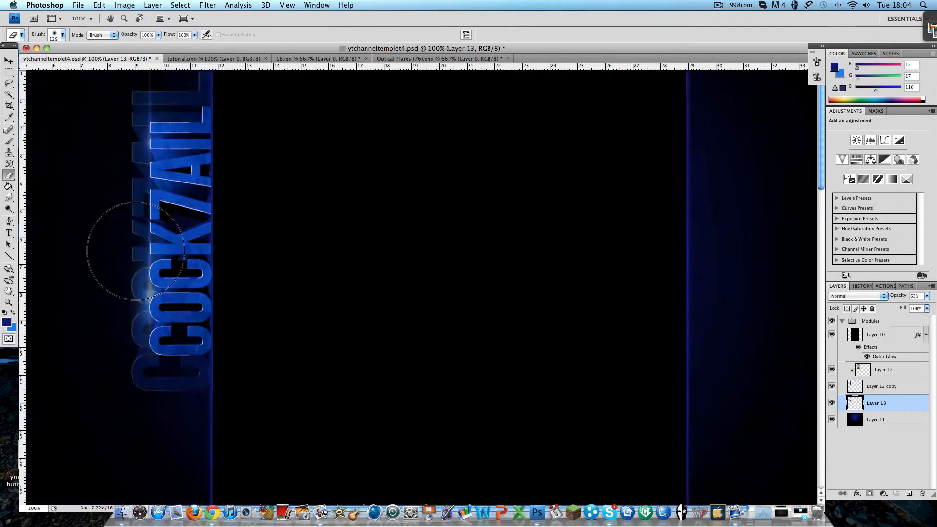
pyautogui.scroll(2, 136, 251)
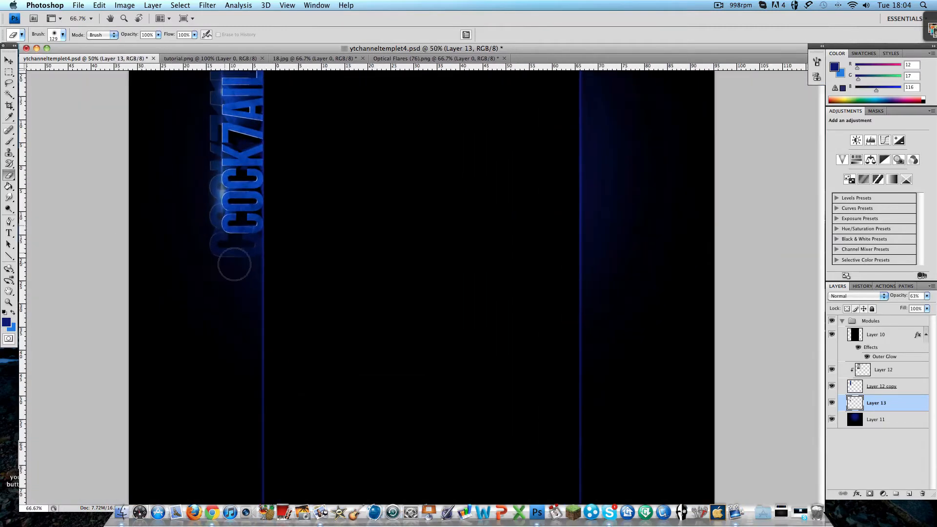
# Minimize the document and preview 6.jpg from the Background Tutorial folder in Finder.
pyautogui.click(9, 61)
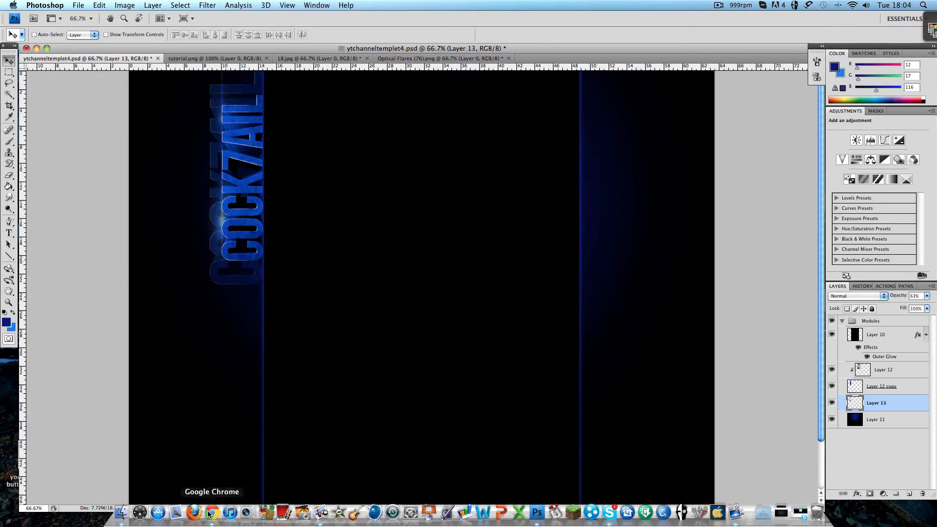
pyautogui.click(37, 48)
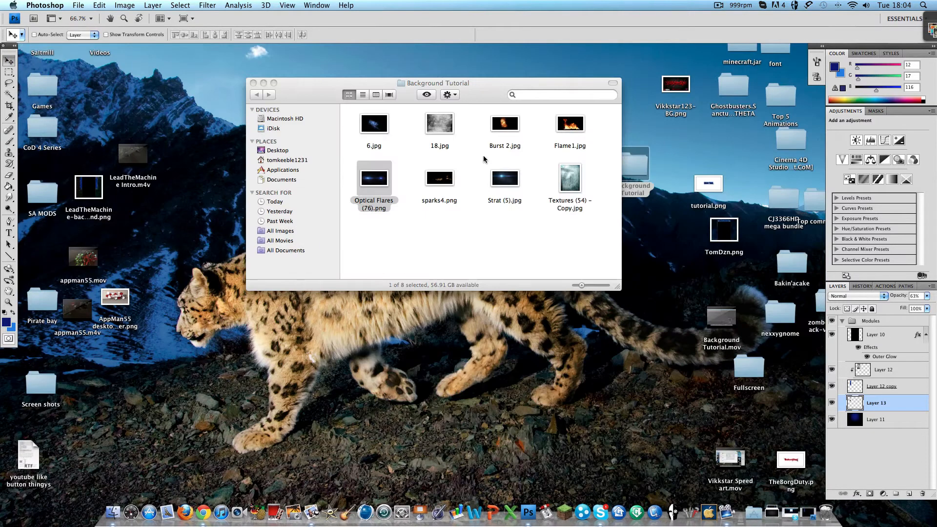
pyautogui.doubleClick(373, 123)
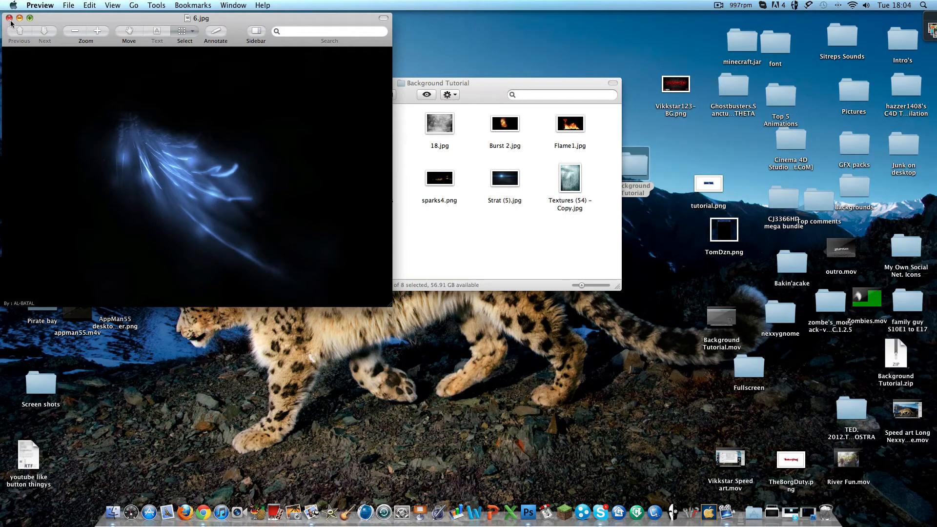
pyautogui.click(9, 19)
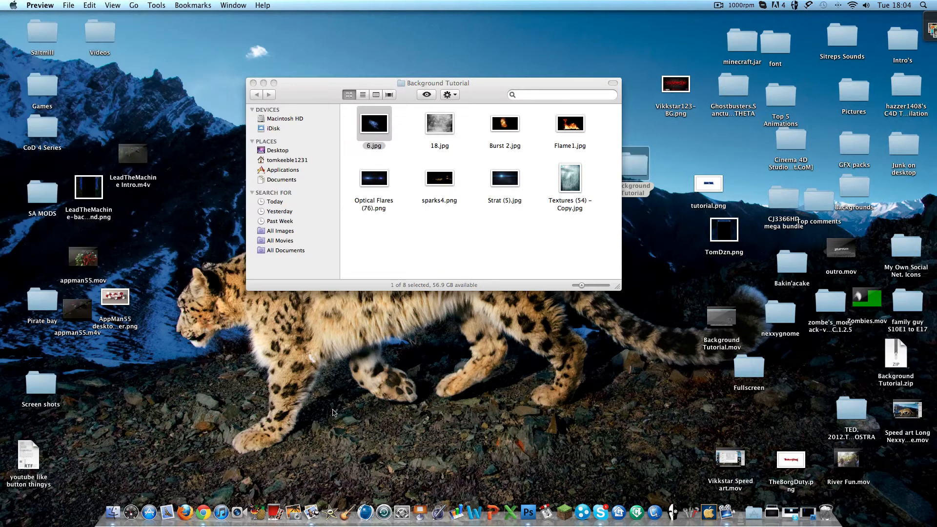
# Return to Photoshop and open 6.jpg from the Background Tutorial folder.
pyautogui.click(531, 520)
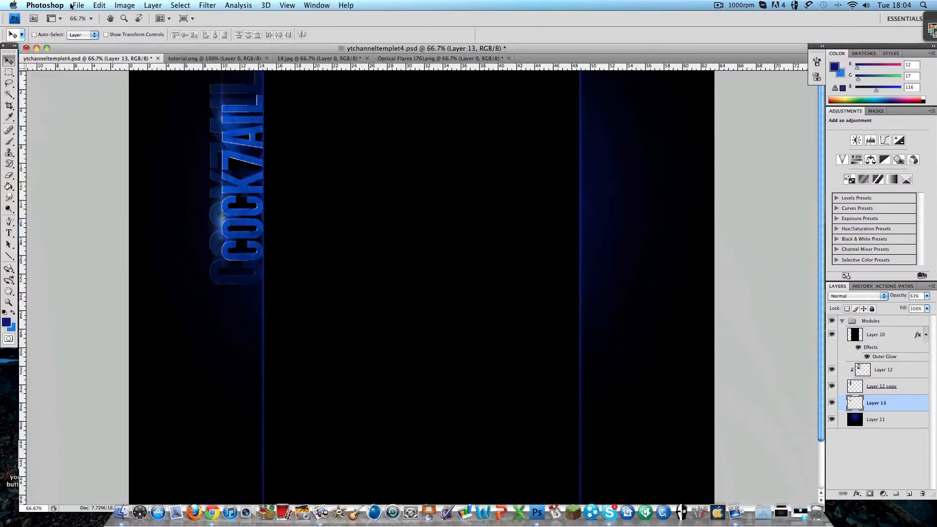
pyautogui.click(78, 4)
pyautogui.click(94, 27)
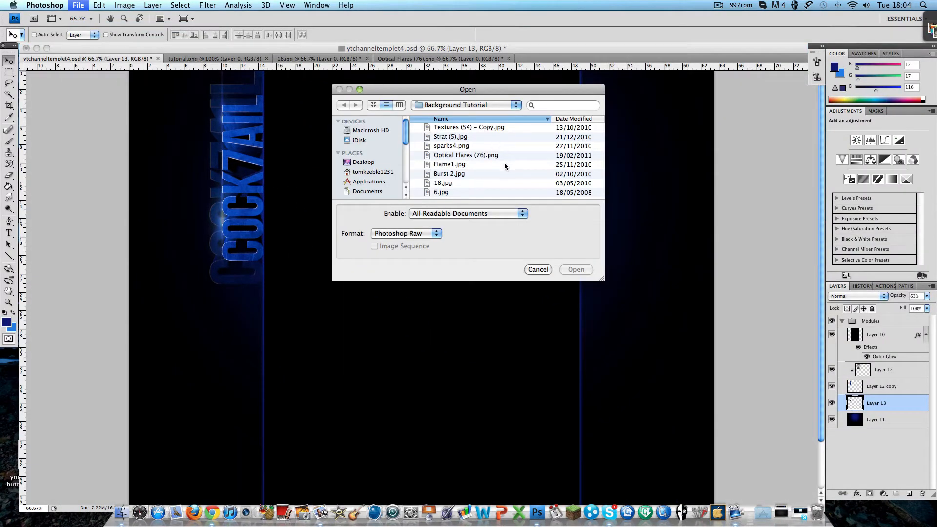
pyautogui.doubleClick(444, 192)
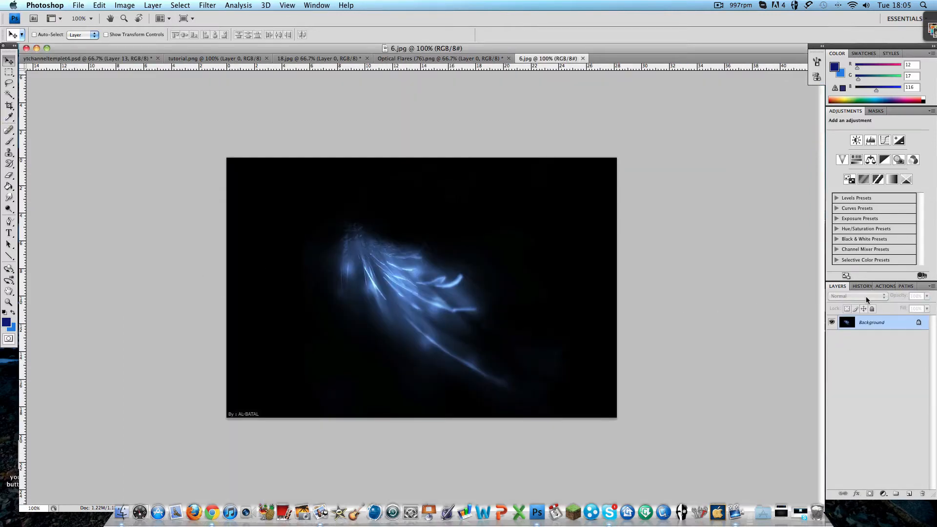
# Convert the locked Background of 6.jpg into the editable Layer 0 and activate the Magic Wand.
pyautogui.doubleClick(919, 323)
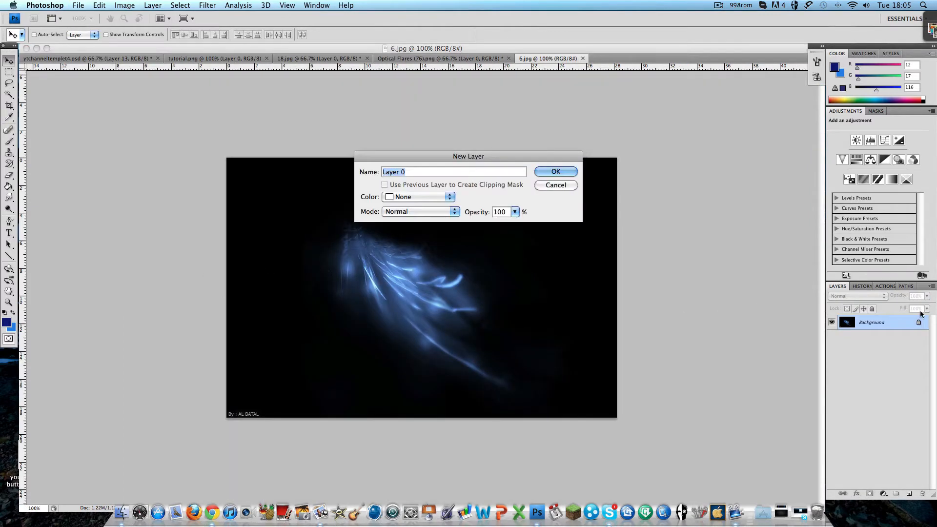
pyautogui.press('Return')
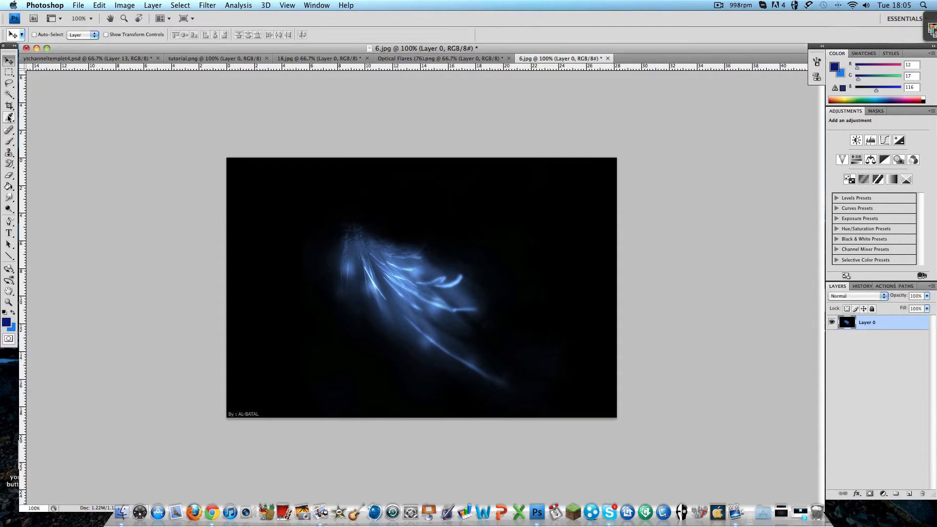
pyautogui.click(8, 94)
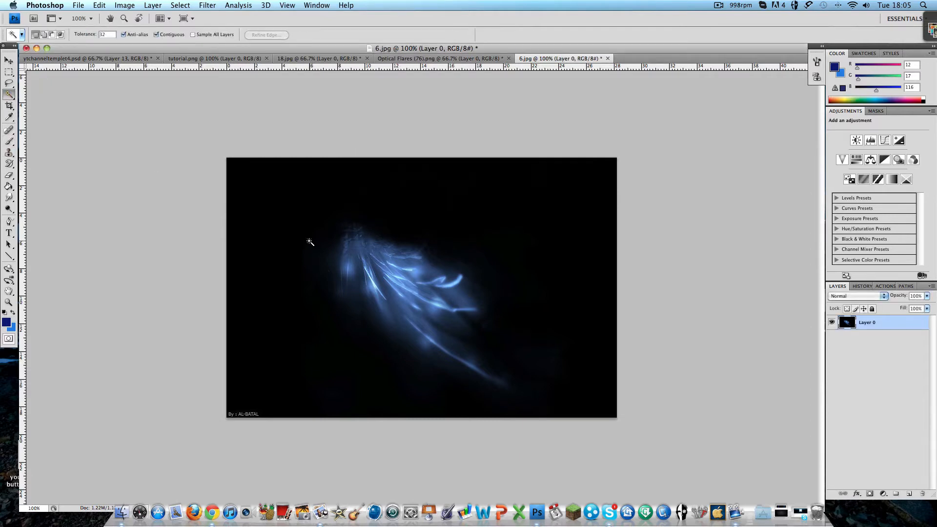
# Delete the black area around the blue light streaks in 6.jpg, deselect, and erase the leftover watermark in the lower corner.
pyautogui.click(248, 174)
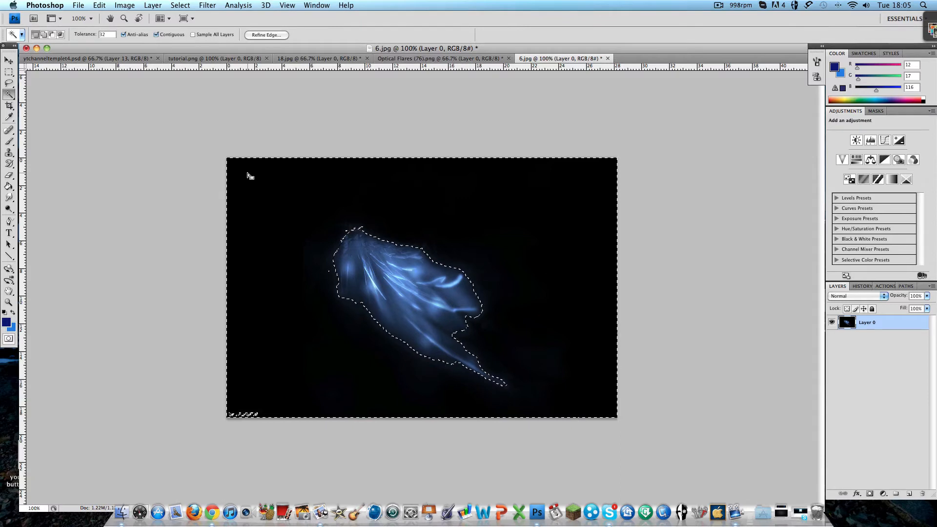
pyautogui.press('Delete')
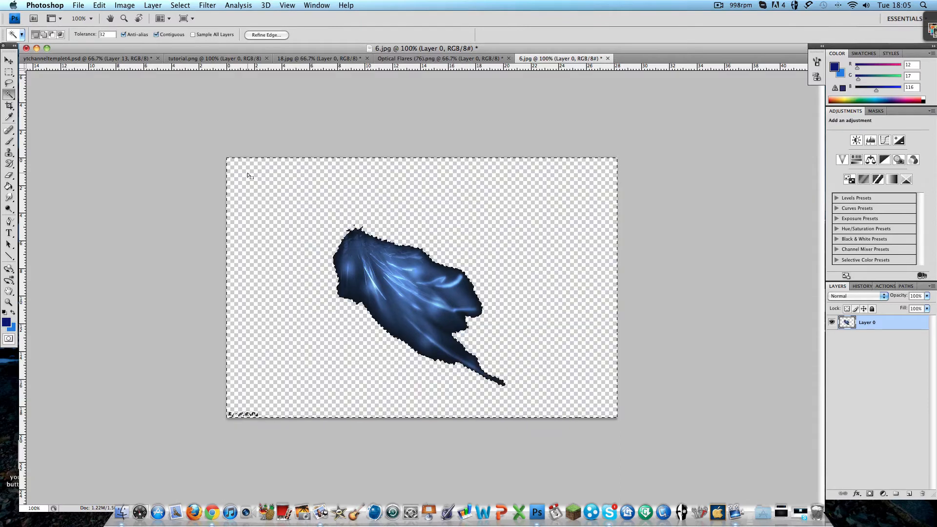
pyautogui.click(7, 61)
pyautogui.press('super+d')
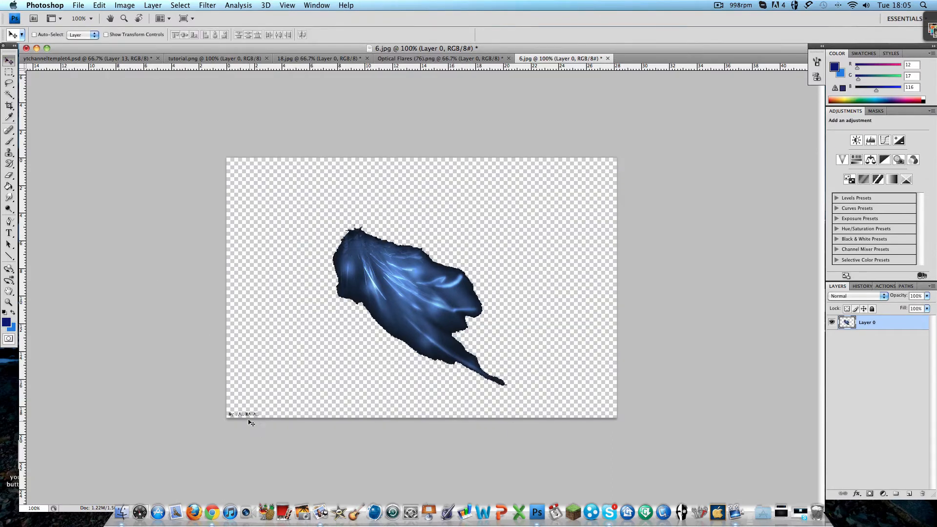
pyautogui.click(9, 174)
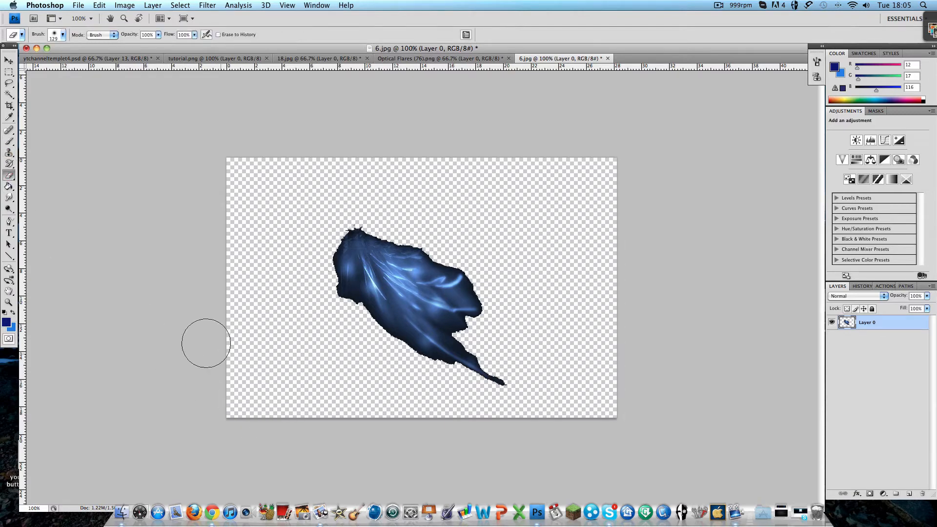
# Move the cut-out blue light streaks into ytchanneltemplet4.psd near the logo's lower end and stack their layer beneath Layer 13.
pyautogui.click(9, 61)
pyautogui.moveTo(413, 295); pyautogui.dragTo(197, 311)
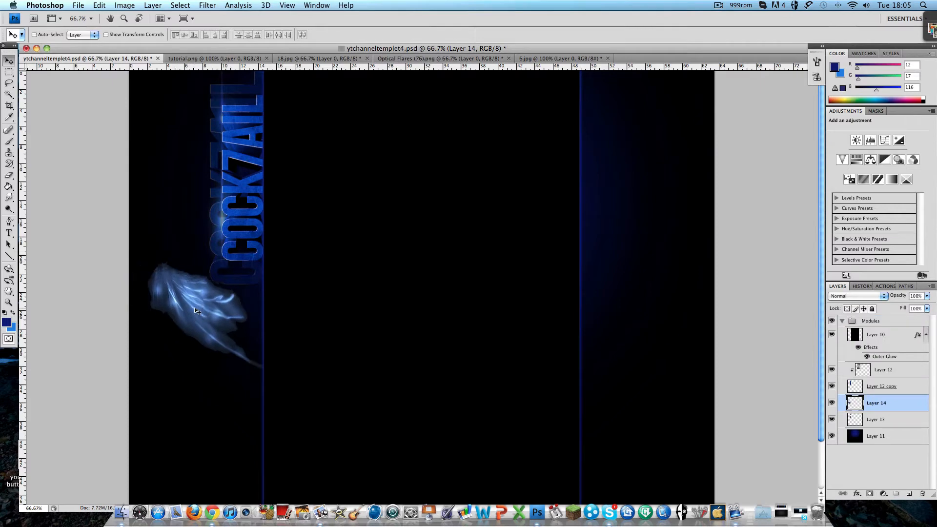
pyautogui.moveTo(894, 405); pyautogui.dragTo(893, 430)
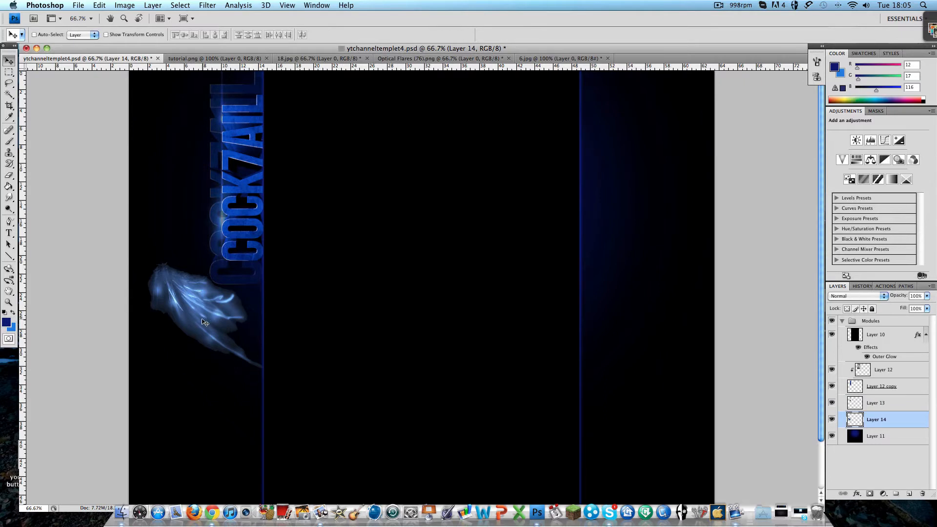
# Rotate the light streaks 90° counterclockwise and a further 180°, place them below the COCK7AIL logo, and apply the transformation.
pyautogui.hotkey('ctrl', 't')
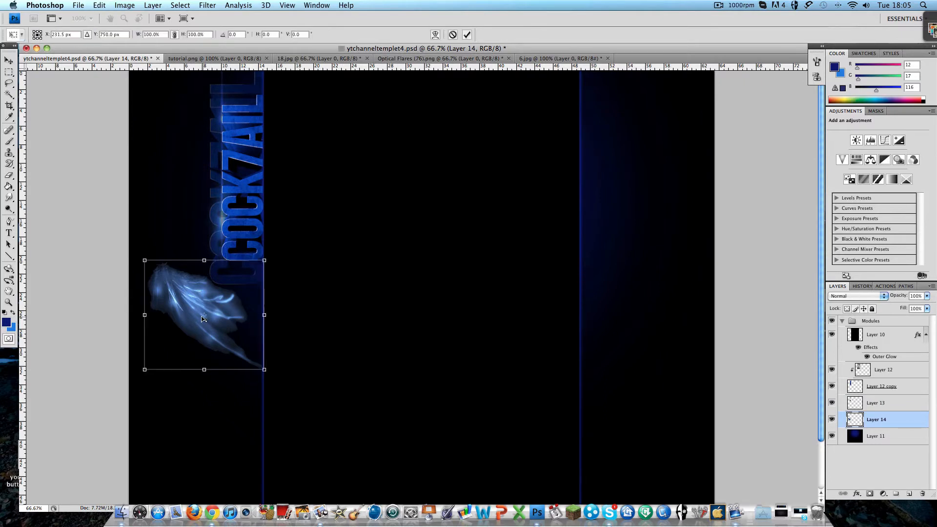
pyautogui.rightClick(214, 297)
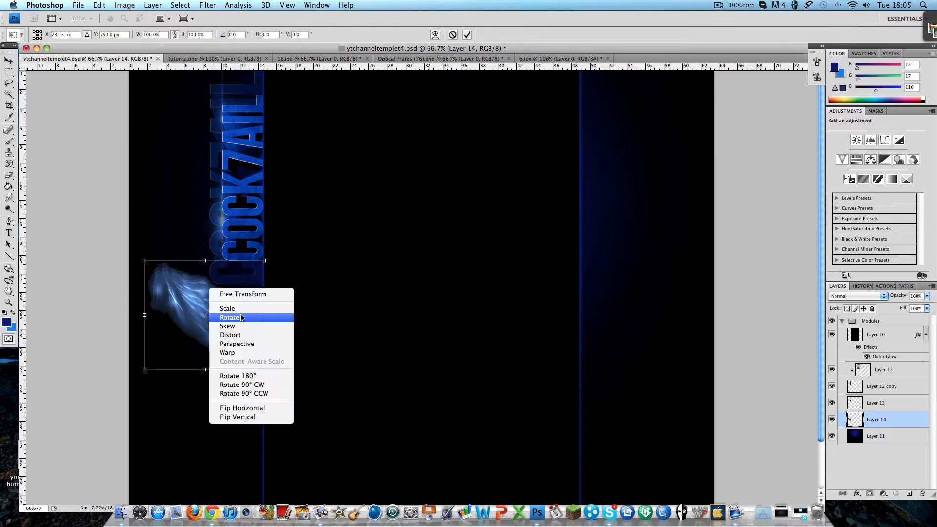
pyautogui.click(229, 317)
pyautogui.rightClick(211, 298)
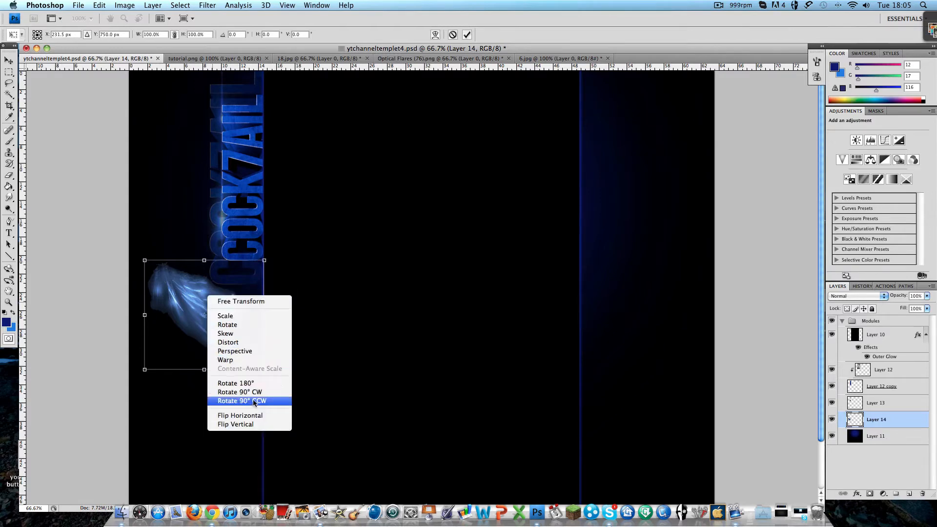
pyautogui.click(254, 401)
pyautogui.rightClick(211, 298)
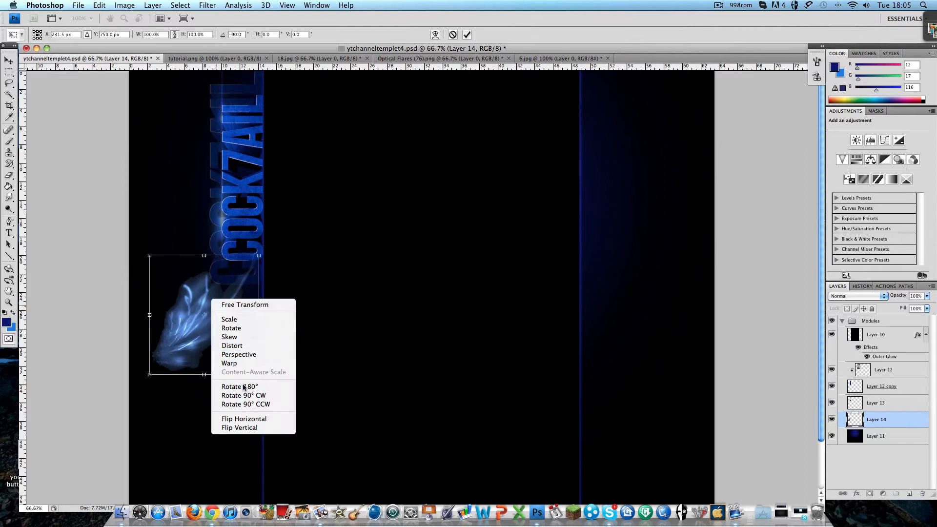
pyautogui.click(242, 383)
pyautogui.moveTo(230, 305); pyautogui.dragTo(222, 346)
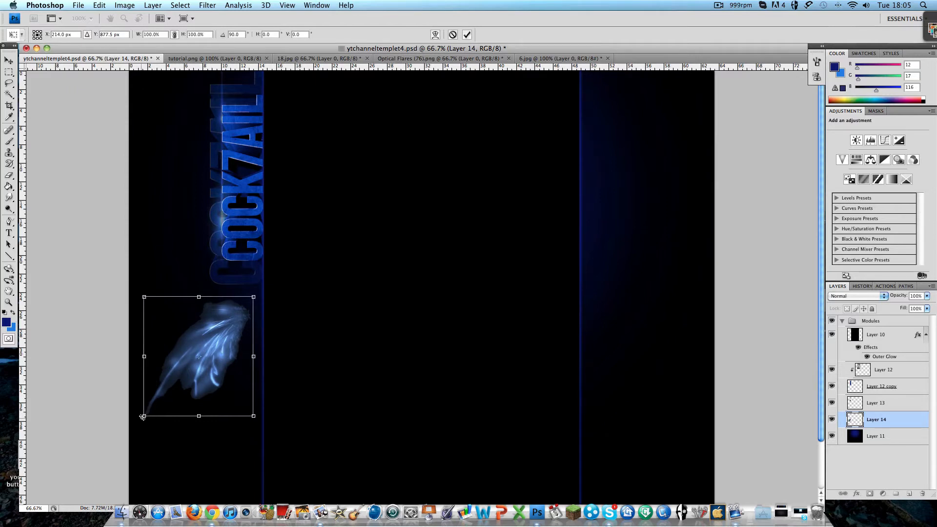
pyautogui.rightClick(152, 402)
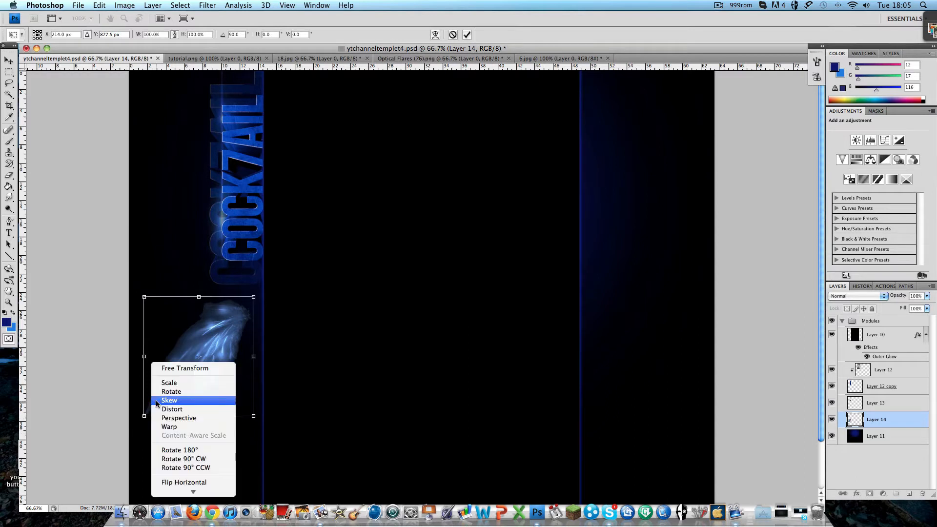
pyautogui.click(169, 323)
pyautogui.press('h')
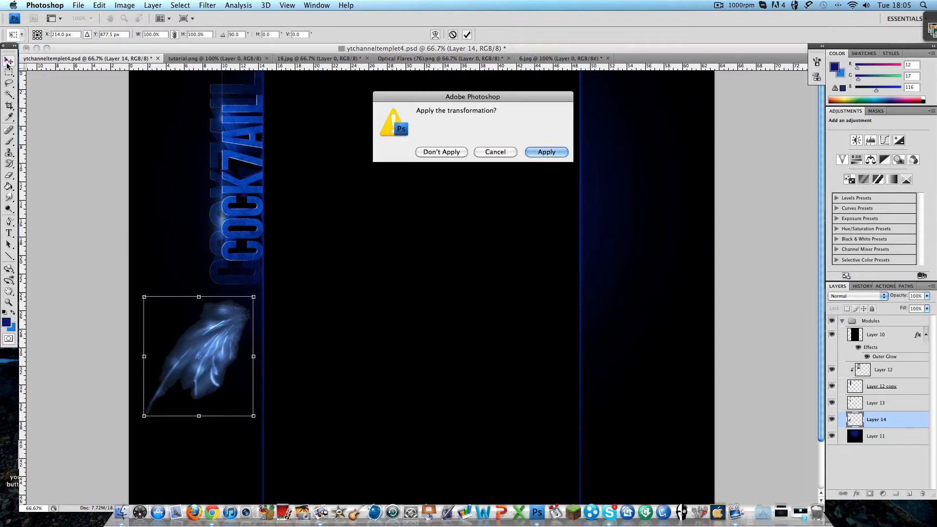
pyautogui.press('Return')
# Scale the light streaks to 64.9%, rotate them about -36.9°, and fit them behind the logo's lower end.
pyautogui.press('super+t')
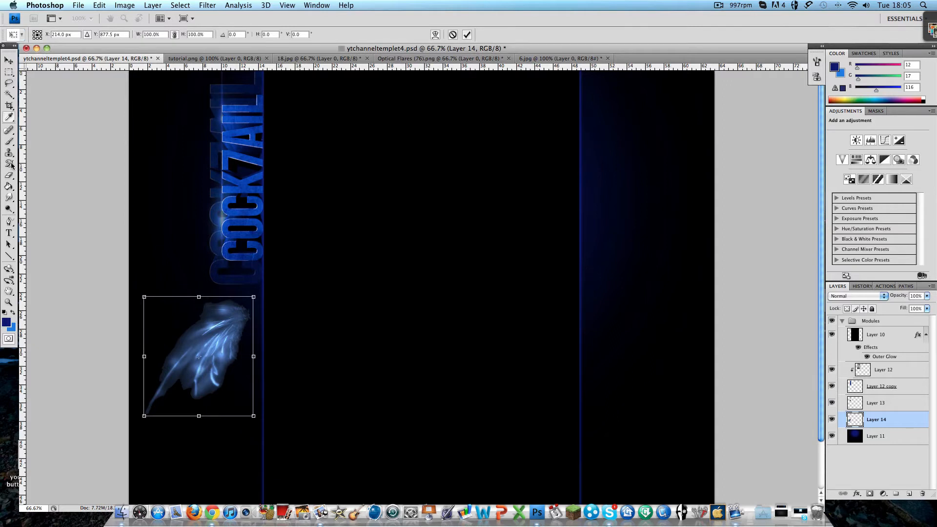
pyautogui.moveTo(141, 416); pyautogui.dragTo(163, 395)
pyautogui.moveTo(206, 374); pyautogui.dragTo(250, 283)
pyautogui.moveTo(274, 318); pyautogui.dragTo(273, 282)
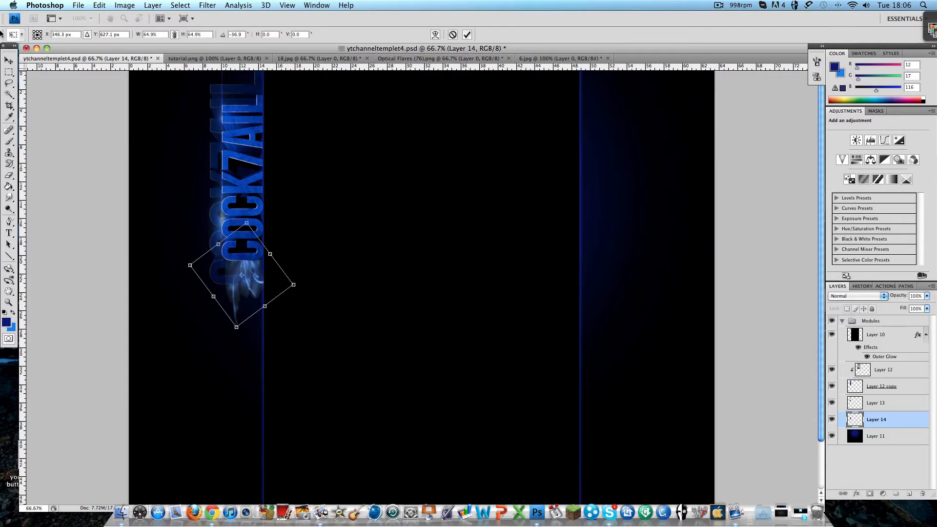
pyautogui.click(8, 60)
pyautogui.click(545, 153)
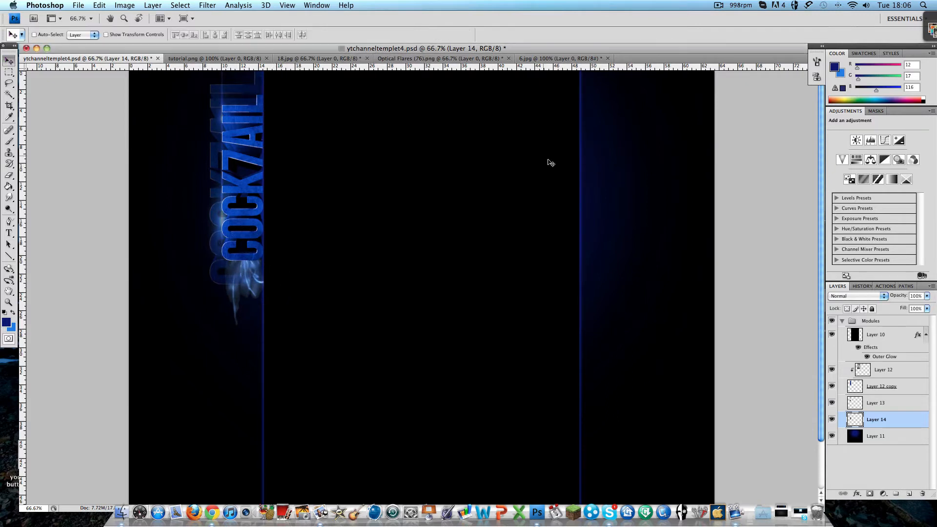
# Try the Screen blend mode on the light streaks layer and restore it to Normal.
pyautogui.click(883, 297)
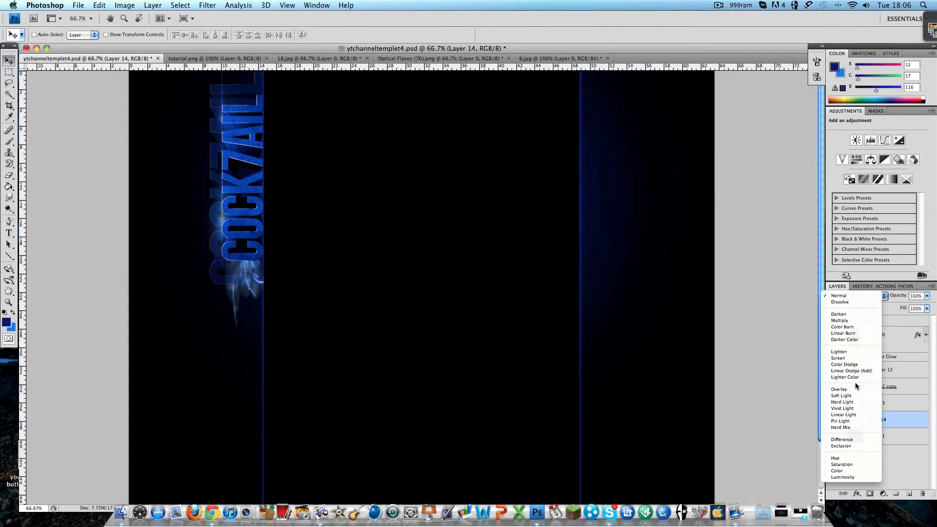
pyautogui.click(854, 359)
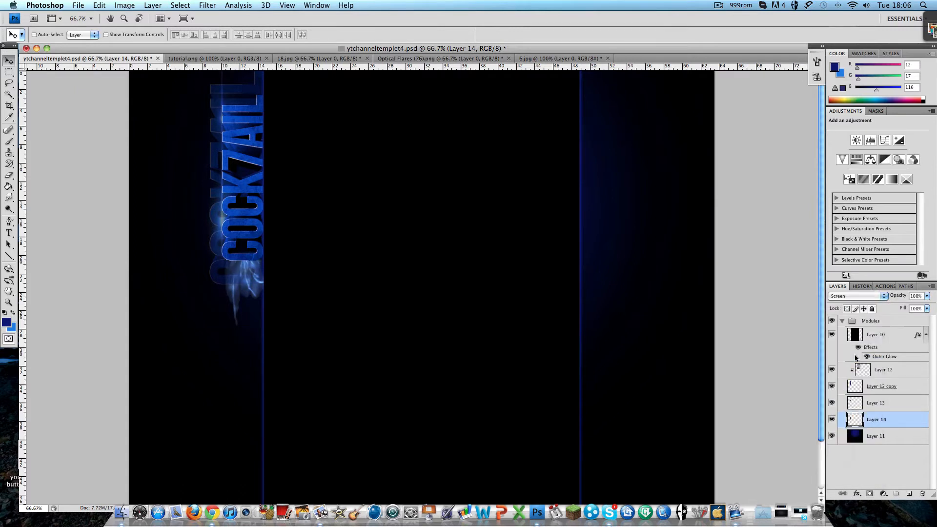
pyautogui.click(864, 296)
pyautogui.click(857, 234)
# Lower the light streaks layer's opacity to 52% and shift the streaks slightly downward.
pyautogui.click(926, 296)
pyautogui.click(909, 306)
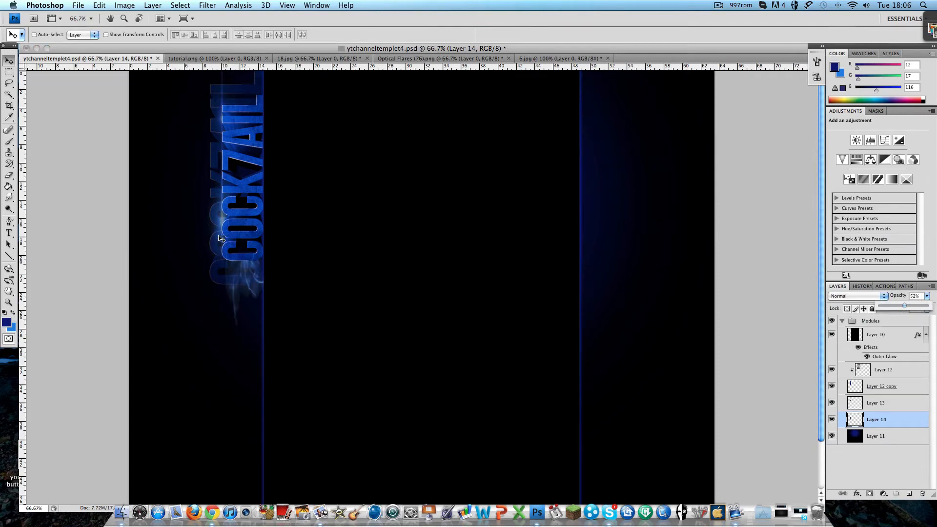
pyautogui.moveTo(258, 280)
pyautogui.mouseDown()
pyautogui.moveTo(242, 300)
pyautogui.moveTo(259, 299)
pyautogui.mouseUp()
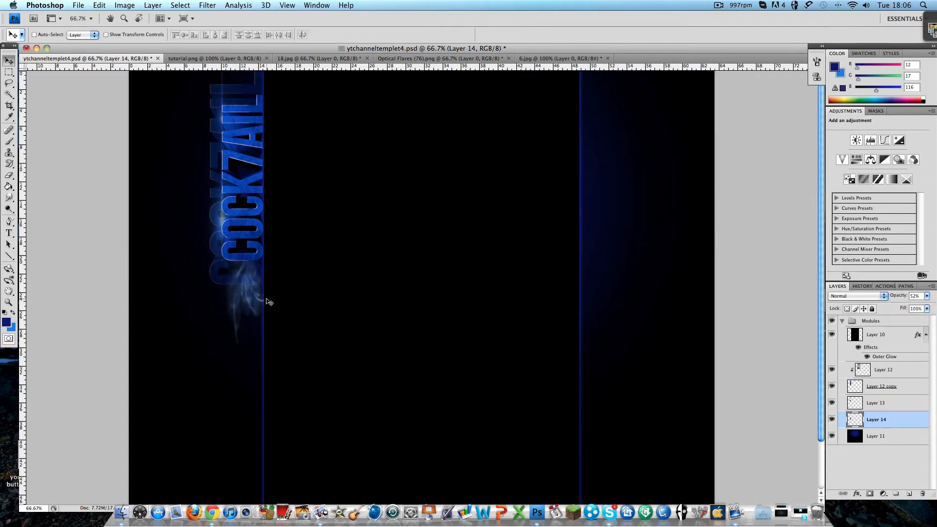
# Rotate the light streaks about 17.7°, move them back up against the logo's lower end, and apply the transformation.
pyautogui.press('super+t')
pyautogui.moveTo(315, 389); pyautogui.dragTo(273, 389)
pyautogui.moveTo(259, 293); pyautogui.dragTo(255, 264)
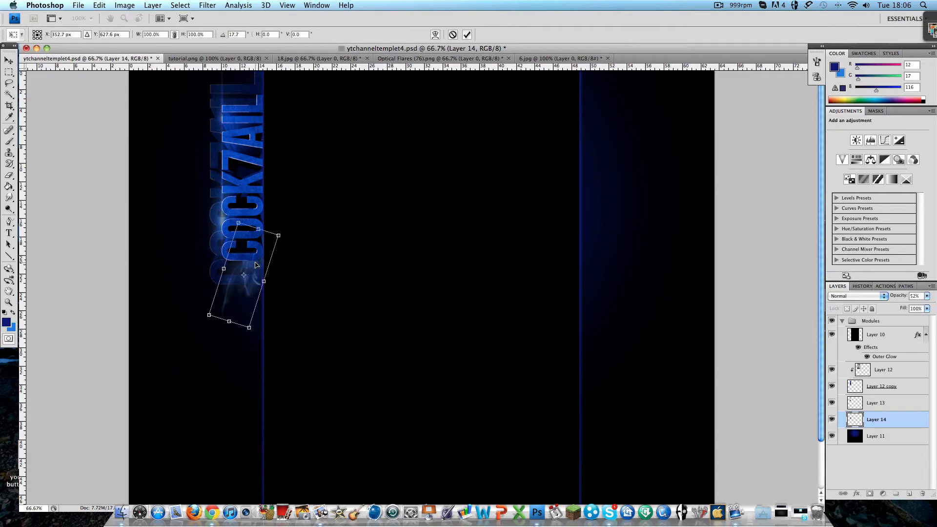
pyautogui.click(9, 60)
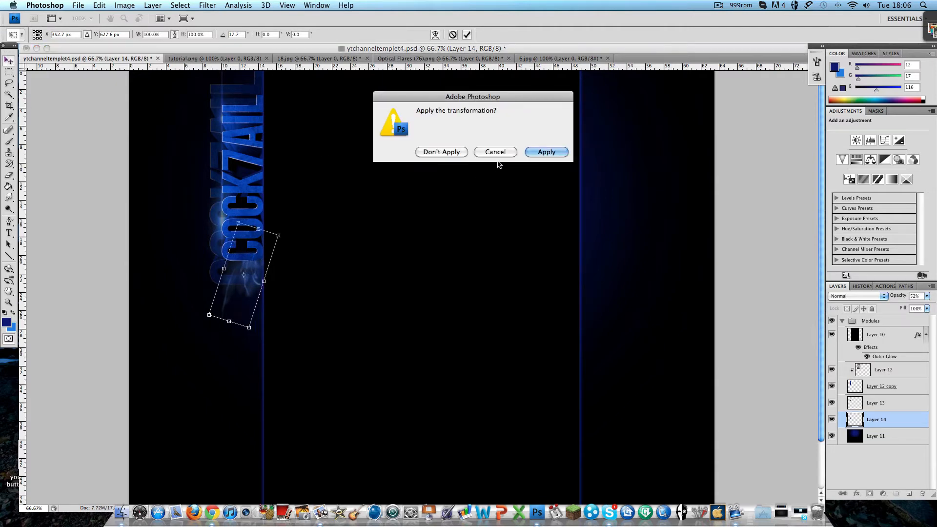
pyautogui.click(546, 152)
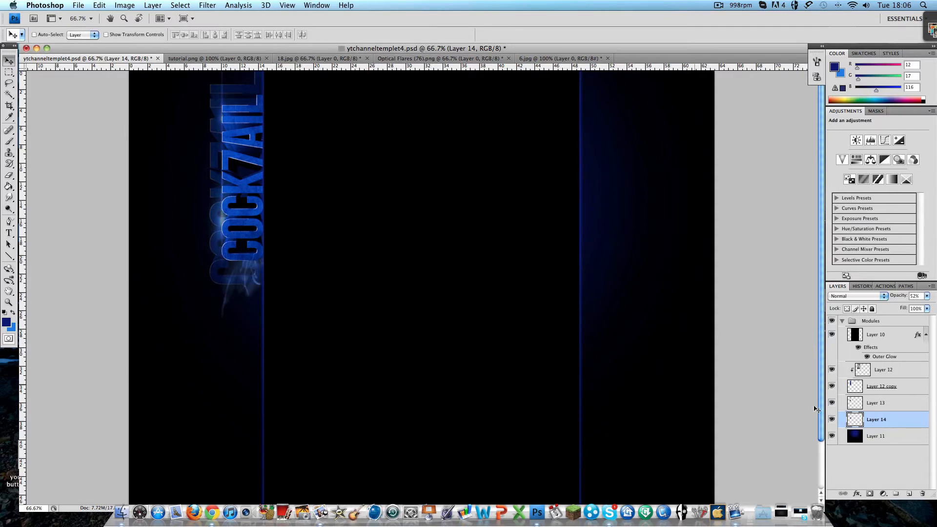
# Duplicate Layer 14 as Layer 14 copy and move the copied streaks up beside the logo.
pyautogui.rightClick(906, 426)
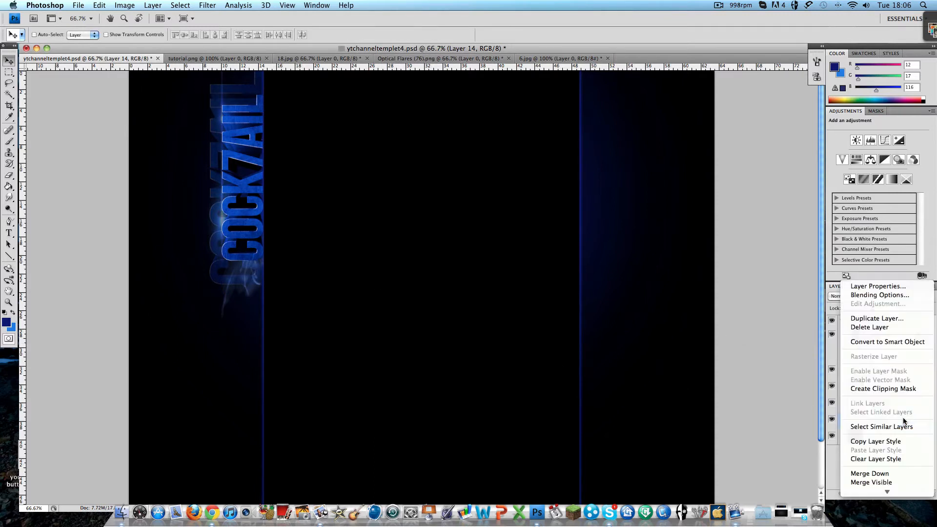
pyautogui.click(874, 318)
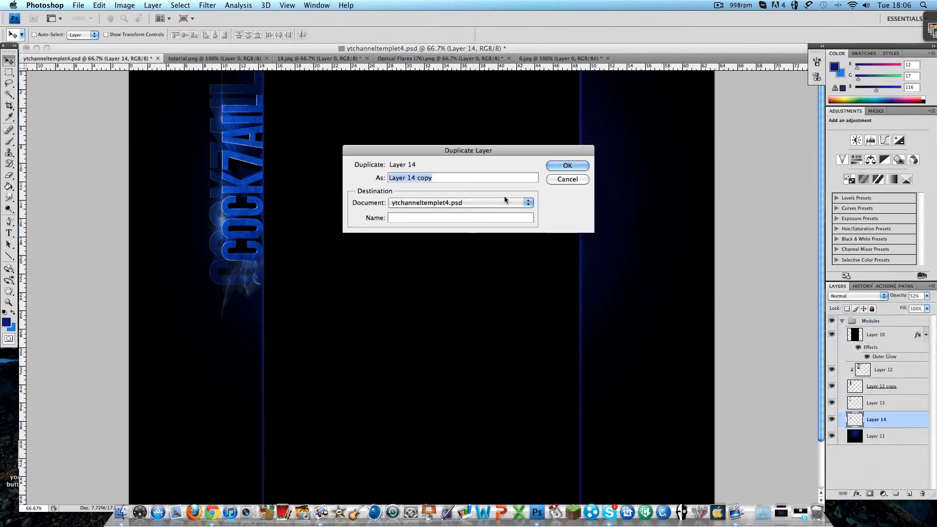
pyautogui.click(569, 166)
pyautogui.moveTo(245, 273); pyautogui.dragTo(198, 186)
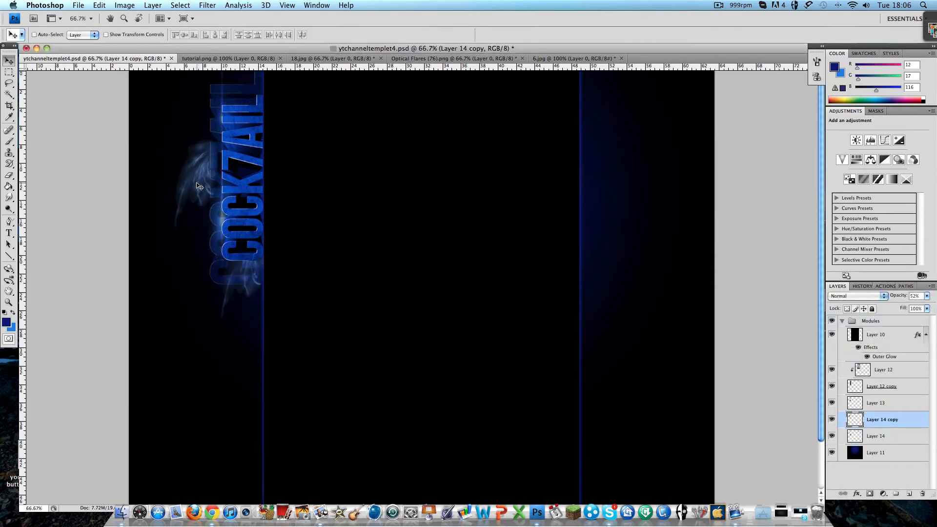
# Flip the copied light streaks vertically, place them behind the logo's upper end, and apply the transformation.
pyautogui.press('super+t')
pyautogui.rightClick(204, 192)
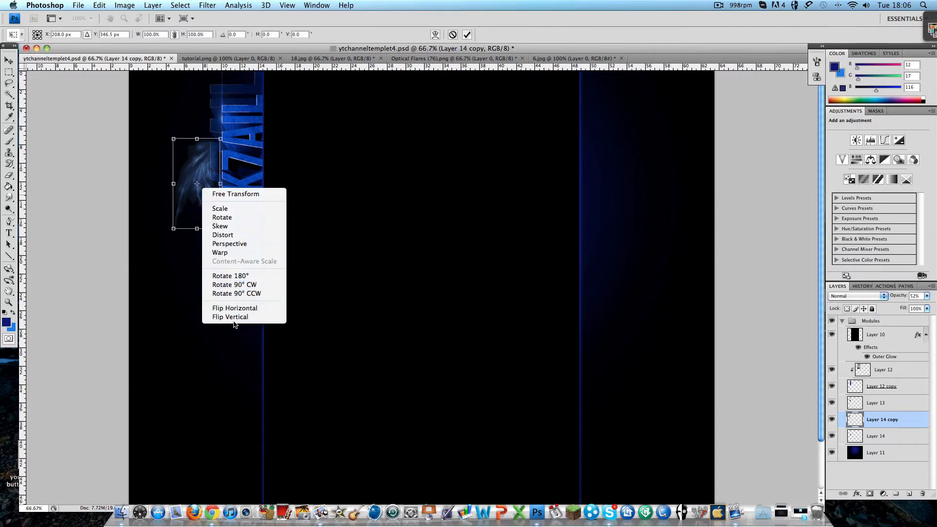
pyautogui.click(233, 317)
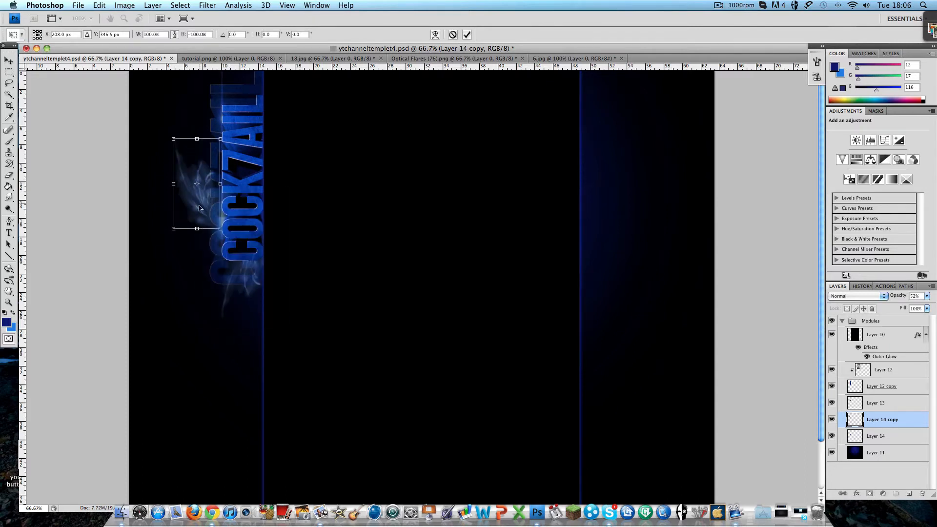
pyautogui.moveTo(199, 208); pyautogui.dragTo(252, 117)
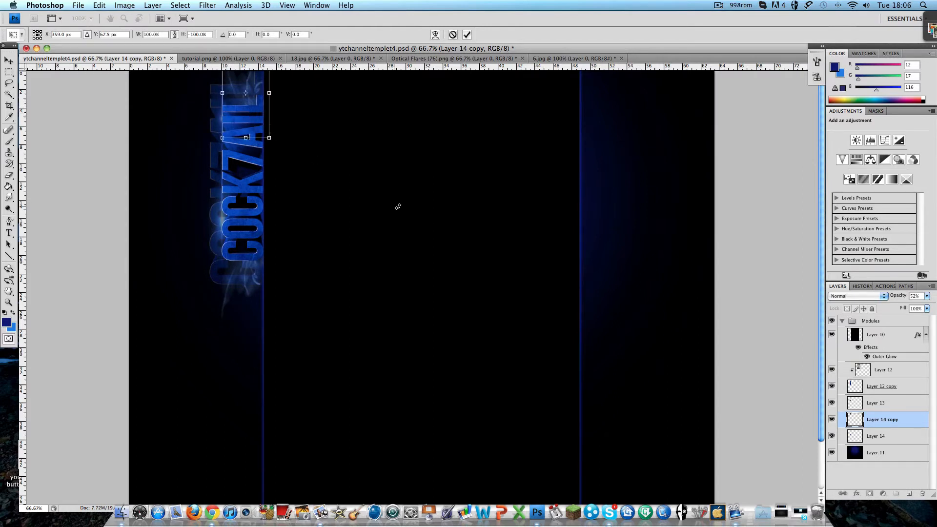
pyautogui.click(9, 60)
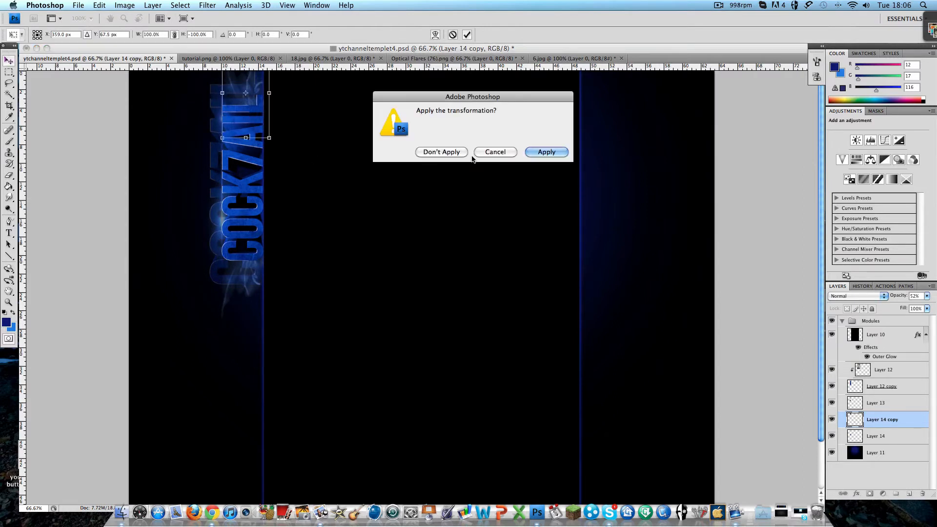
pyautogui.click(547, 153)
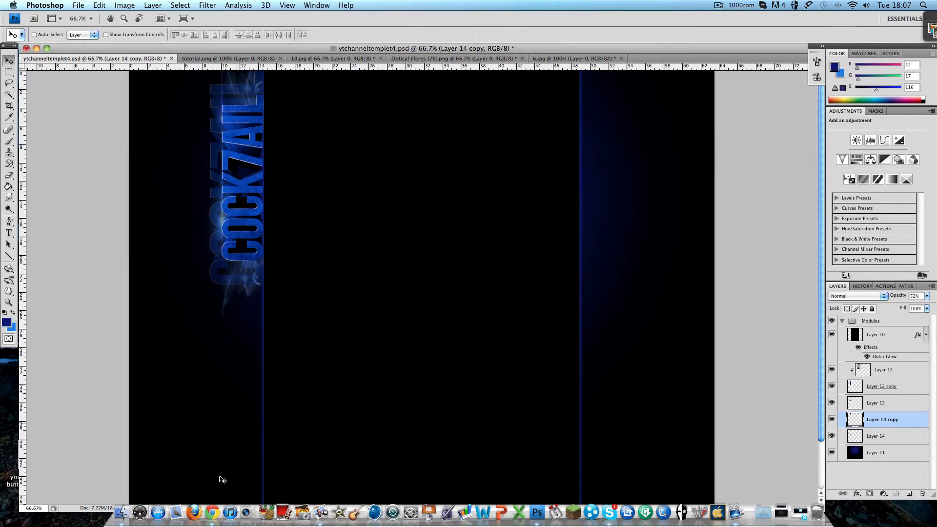
# Check the Background Tutorial folder in Finder, return to Photoshop, and open sparks4.png from that folder.
pyautogui.click(36, 48)
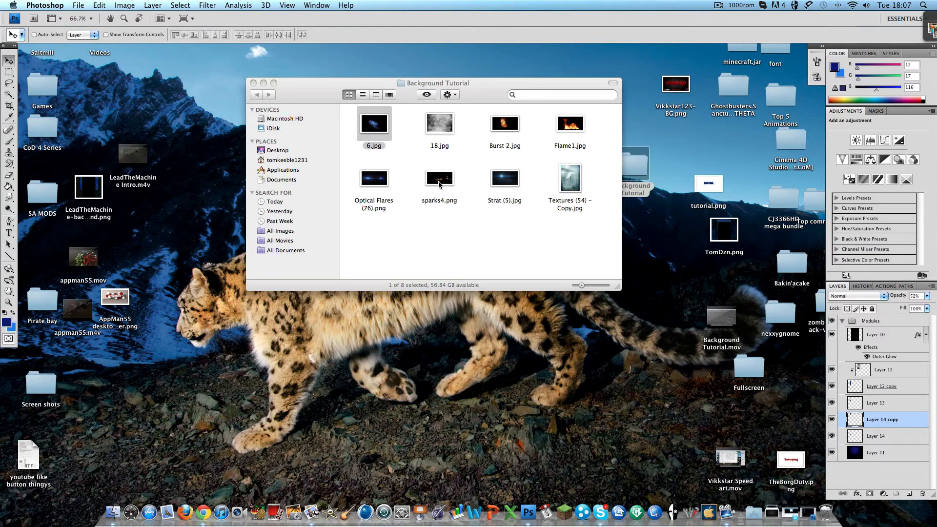
pyautogui.click(528, 513)
pyautogui.click(81, 5)
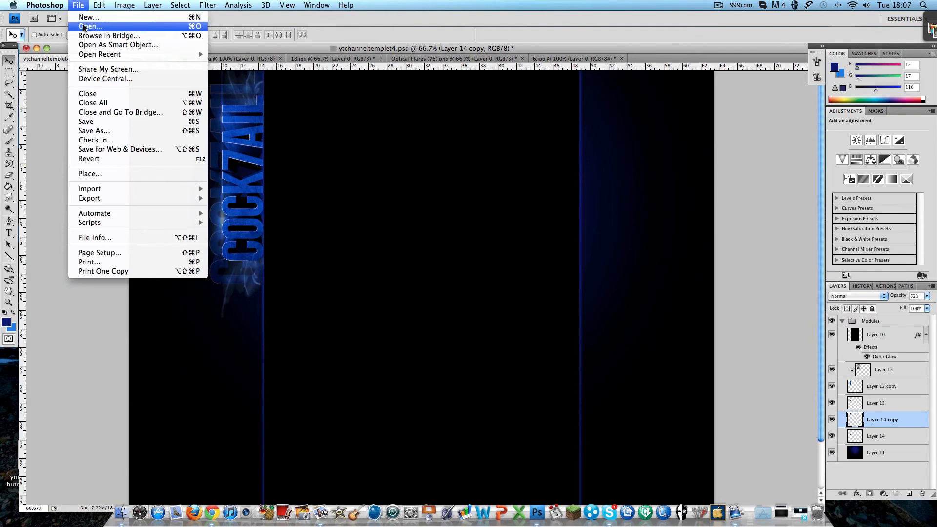
pyautogui.click(98, 33)
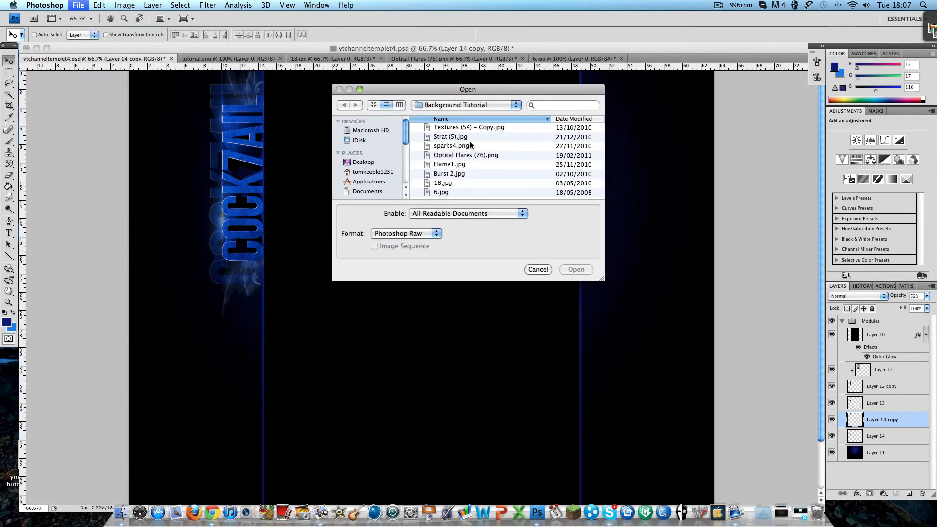
pyautogui.doubleClick(470, 144)
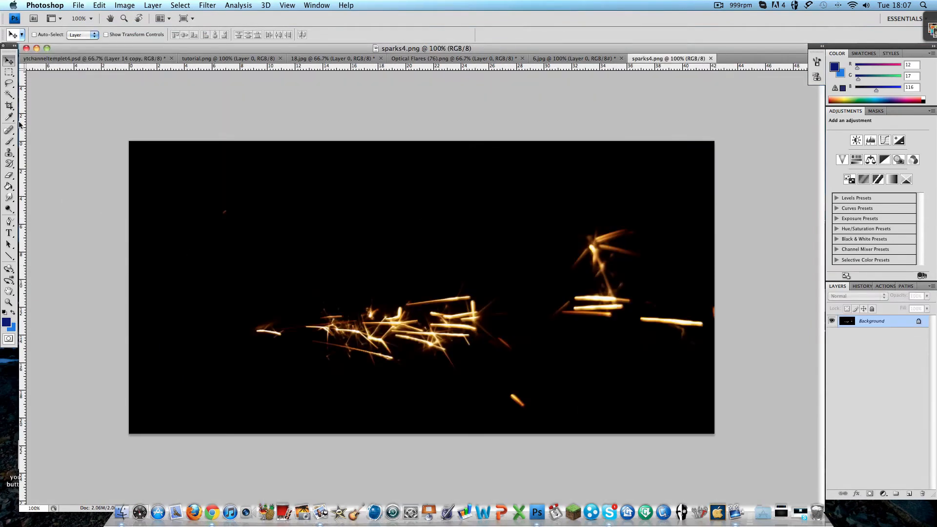
# Convert the sparks4.png background into a regular layer, select its black area with the Magic Wand, and delete that area.
pyautogui.doubleClick(917, 322)
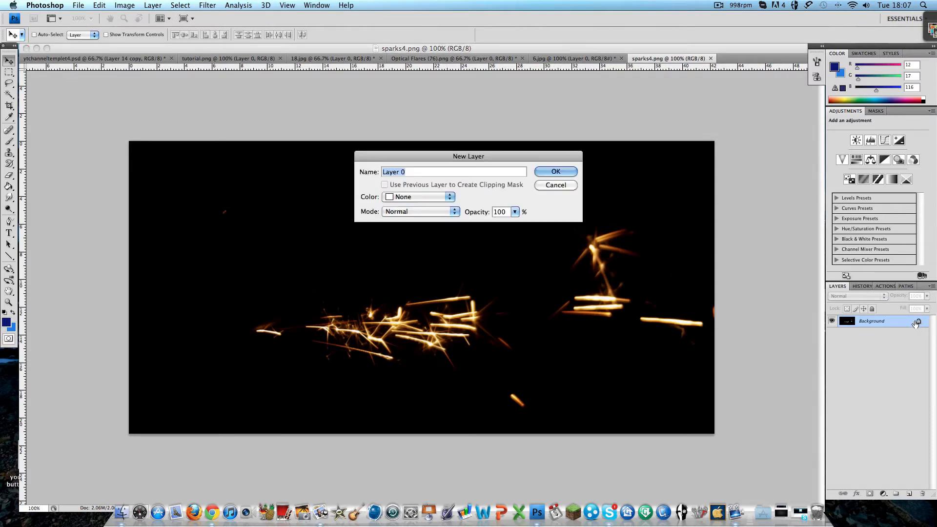
pyautogui.press('Return')
pyautogui.click(9, 94)
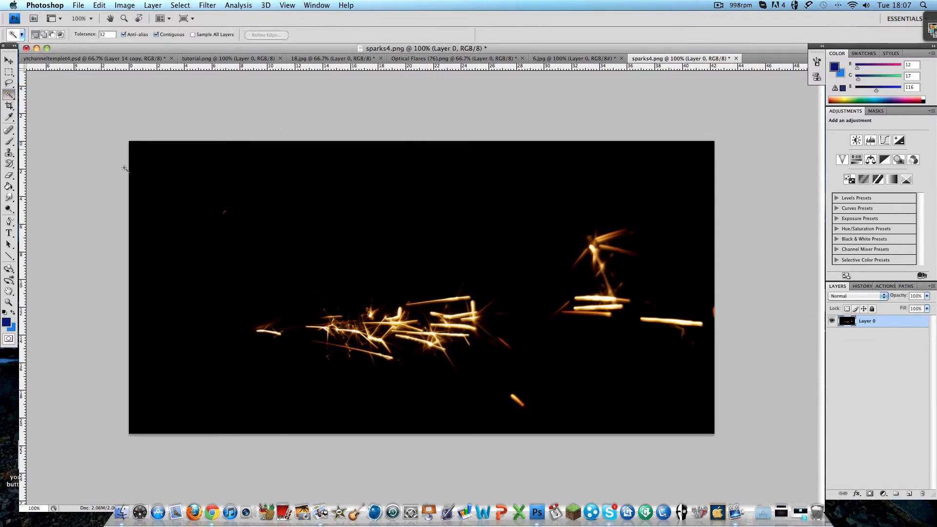
pyautogui.click(154, 165)
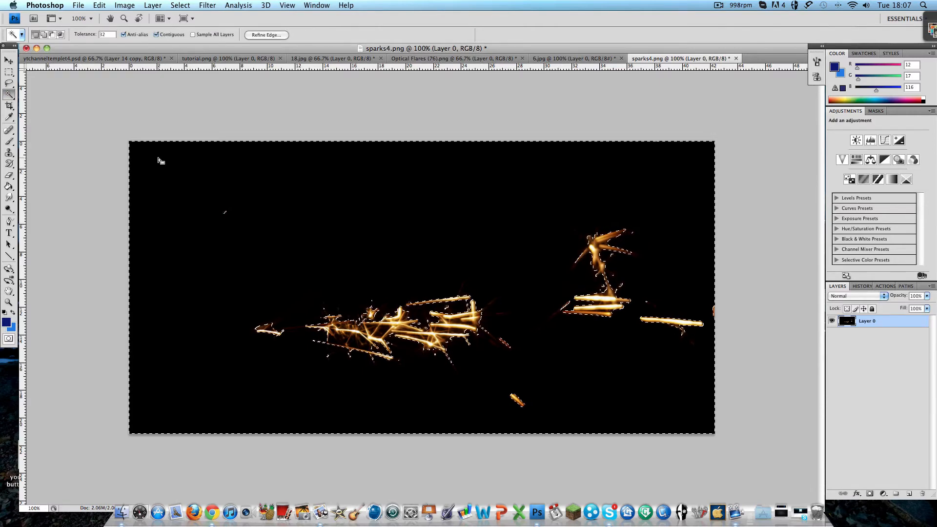
pyautogui.press('Delete')
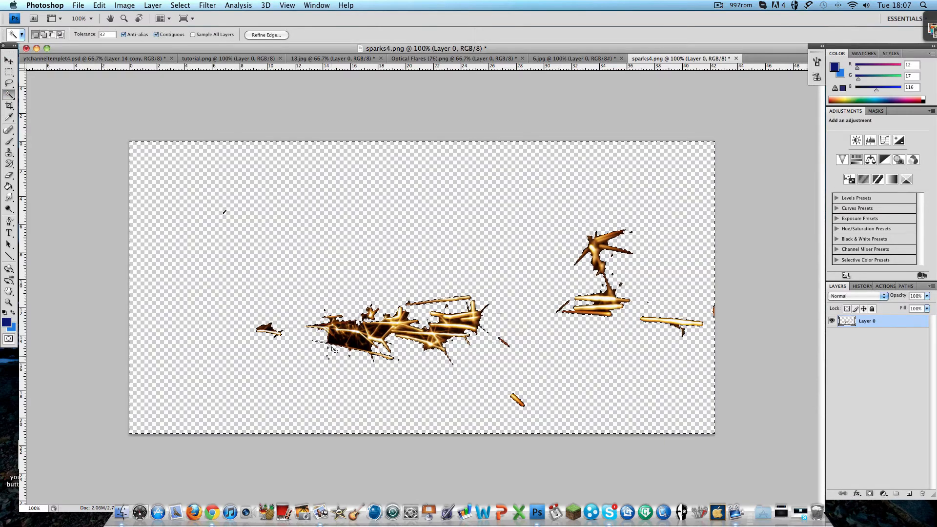
# Place the cut-out sparks over the COCK7AIL logo in ytchanneltemplet4.psd and scale them to about 40.8%.
pyautogui.click(9, 60)
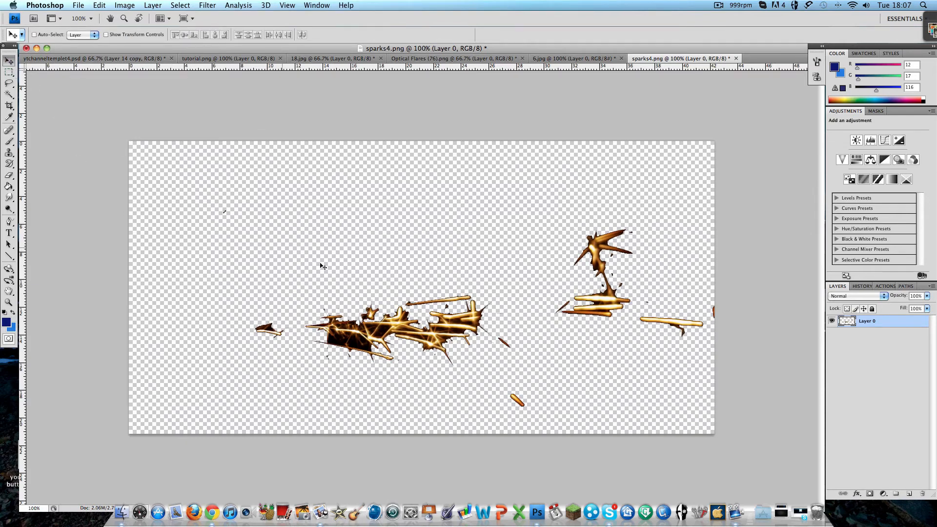
pyautogui.moveTo(436, 332); pyautogui.dragTo(193, 164)
pyautogui.hotkey('ctrl', 't')
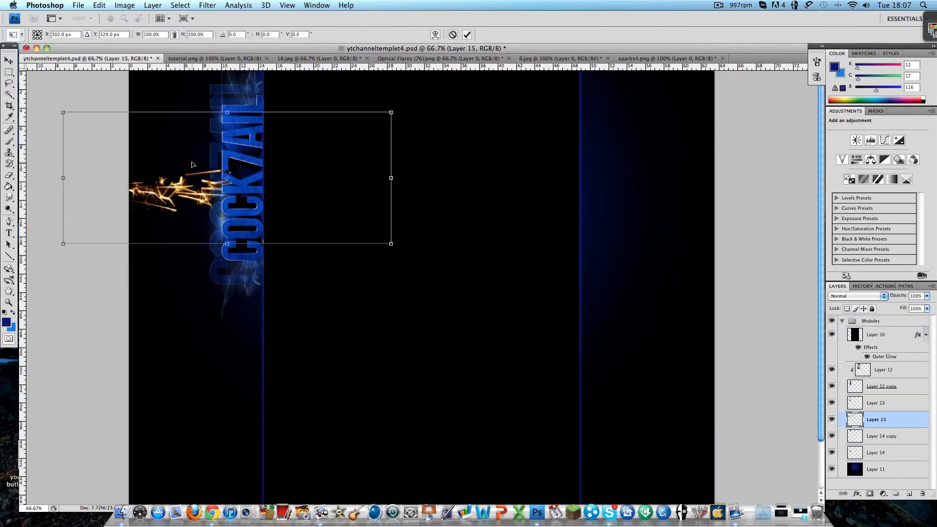
pyautogui.moveTo(63, 114); pyautogui.dragTo(157, 161)
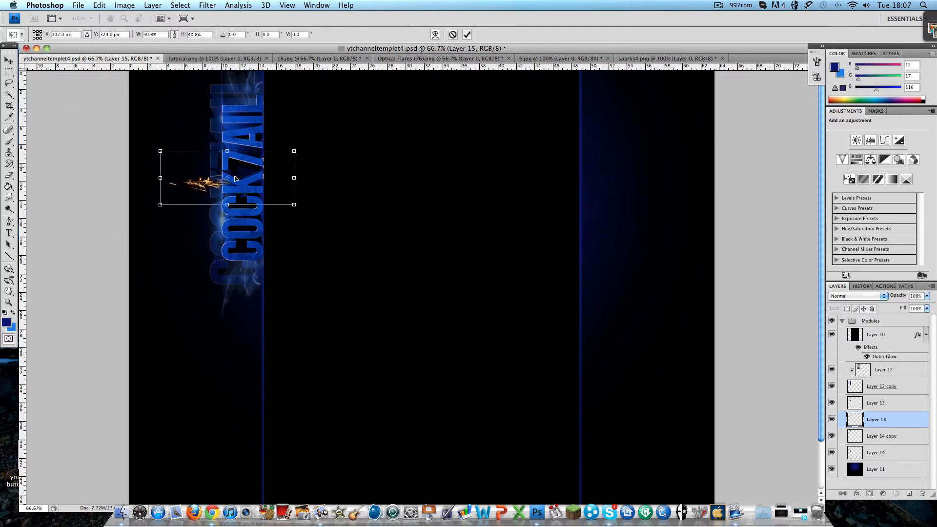
# Rotate the sparks about 90.5° so they run along the vertical logo, and apply the transformation.
pyautogui.moveTo(339, 207); pyautogui.dragTo(199, 270)
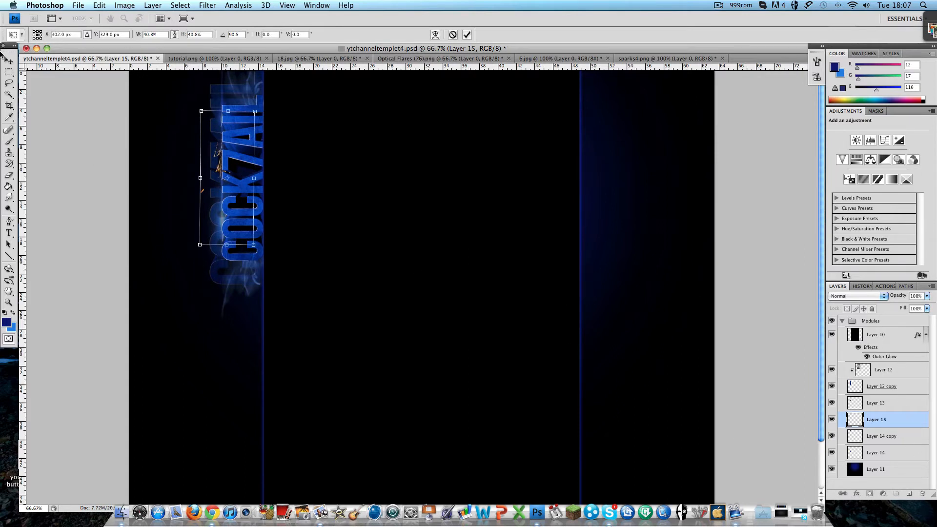
pyautogui.click(12, 60)
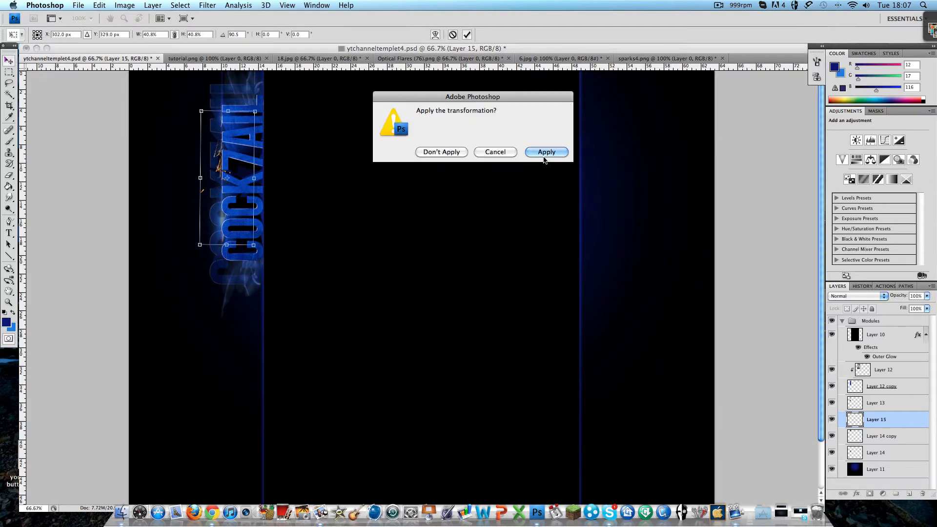
pyautogui.click(546, 152)
# Move Layer 15 directly above Layer 12 and shift the sparks onto the middle of the front logo's letters.
pyautogui.moveTo(901, 425); pyautogui.dragTo(896, 362)
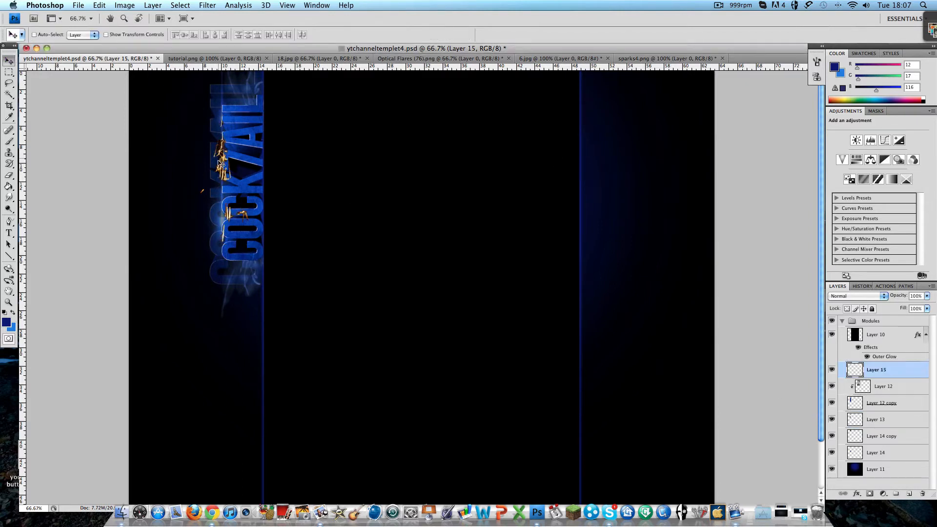
pyautogui.moveTo(220, 163)
pyautogui.mouseDown()
pyautogui.moveTo(249, 155)
pyautogui.moveTo(228, 173)
pyautogui.moveTo(237, 161)
pyautogui.mouseUp()
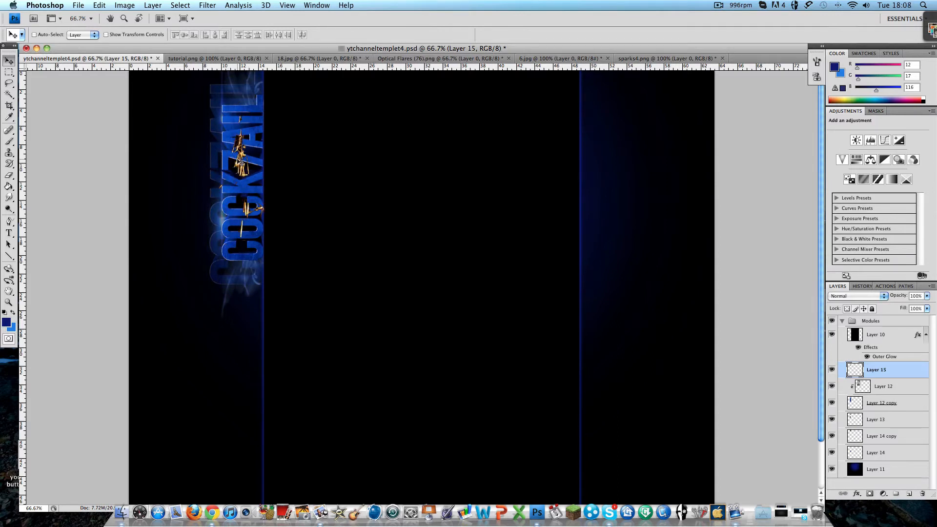
# Scale the sparks on Layer 15 down to about 35.8% and rotate them about 106.7° across the logo.
pyautogui.press('super+t')
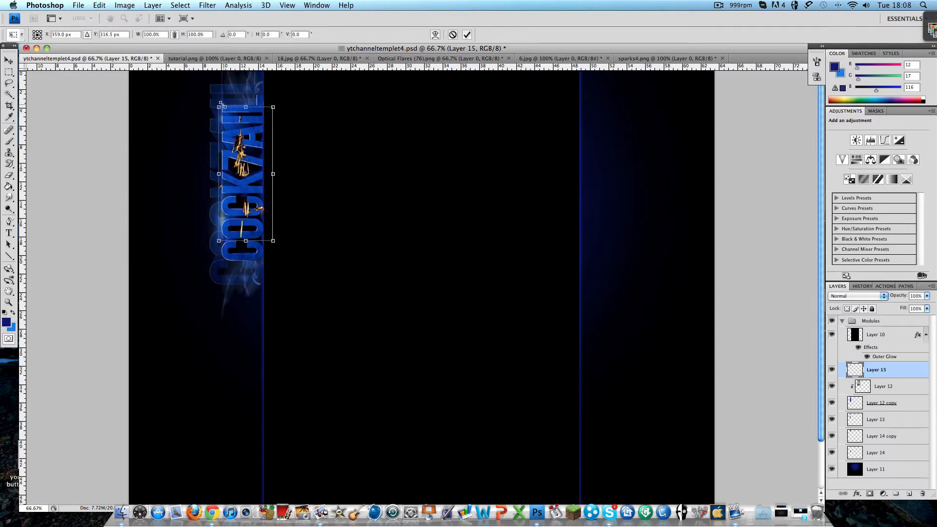
pyautogui.moveTo(219, 106); pyautogui.dragTo(236, 150)
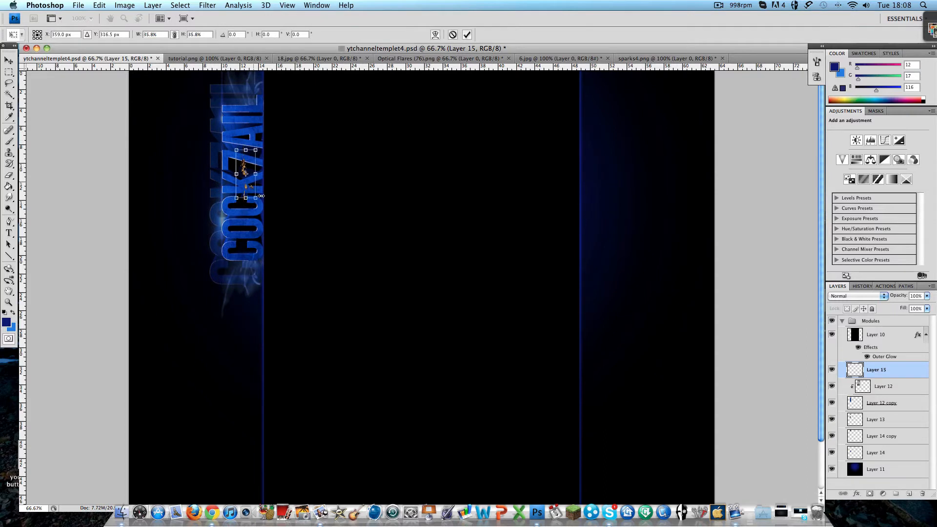
pyautogui.moveTo(267, 208); pyautogui.dragTo(182, 142)
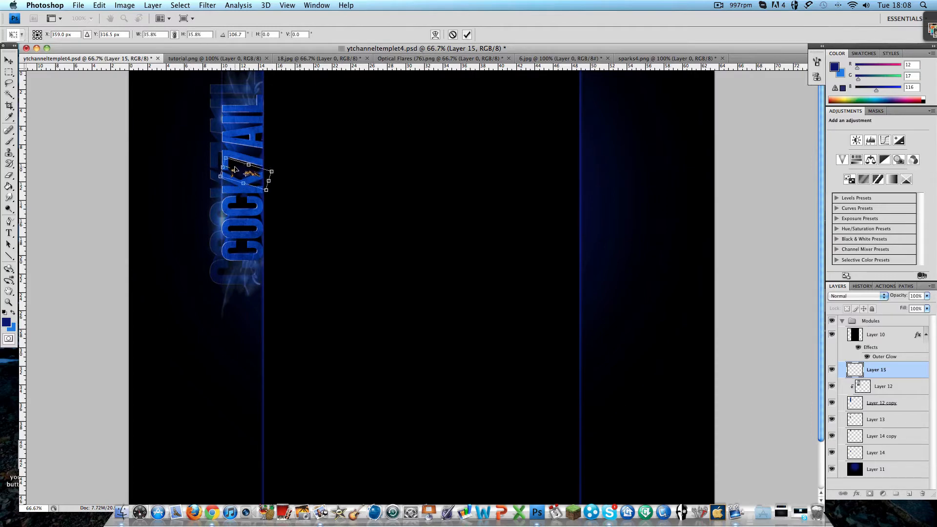
# Move the sparks between the logo's 7 and A, adjust their rotation to about 114.6°, and apply the transformation.
pyautogui.scroll(2, 235, 169)
pyautogui.scroll(2, 210, 196)
pyautogui.moveTo(184, 229); pyautogui.dragTo(189, 172)
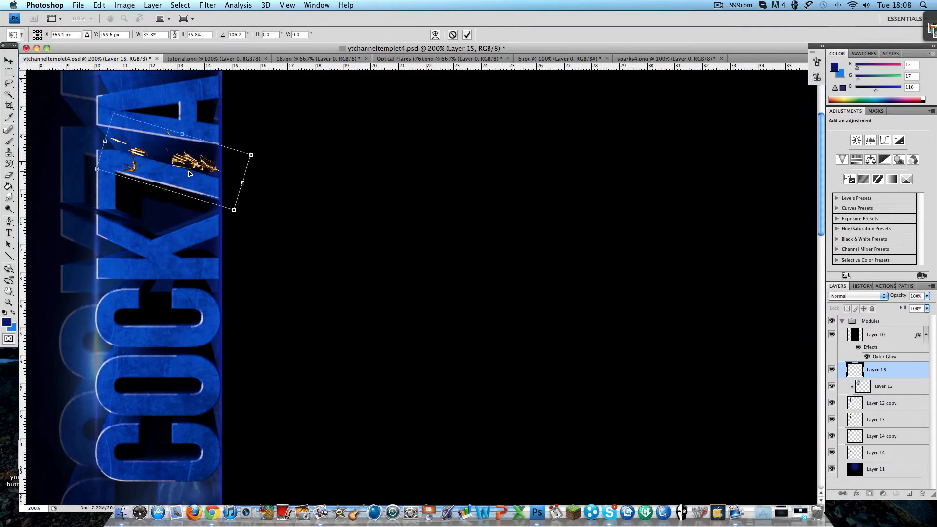
pyautogui.moveTo(233, 227); pyautogui.dragTo(224, 235)
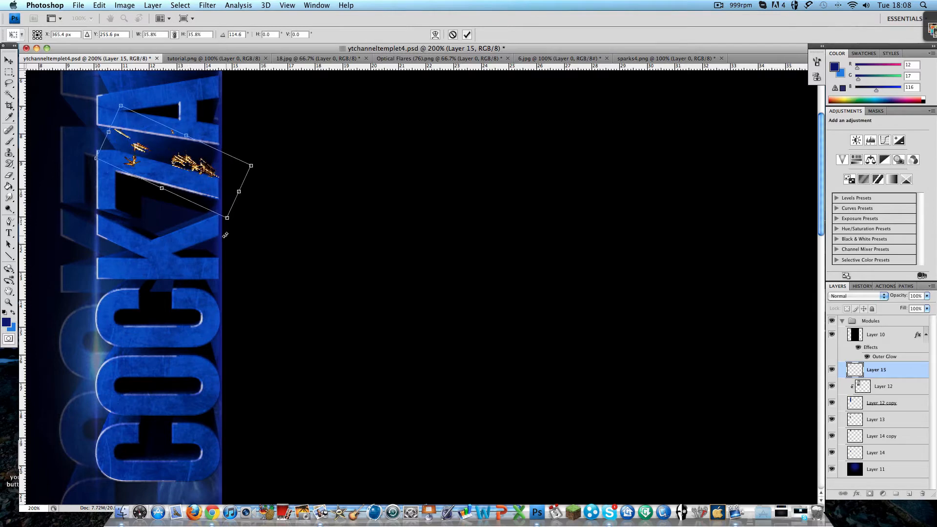
pyautogui.click(9, 174)
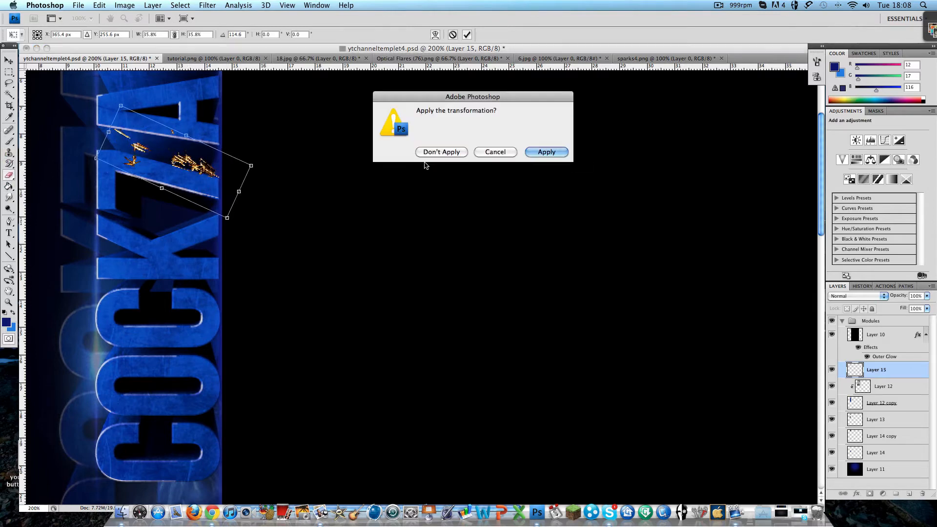
pyautogui.click(546, 152)
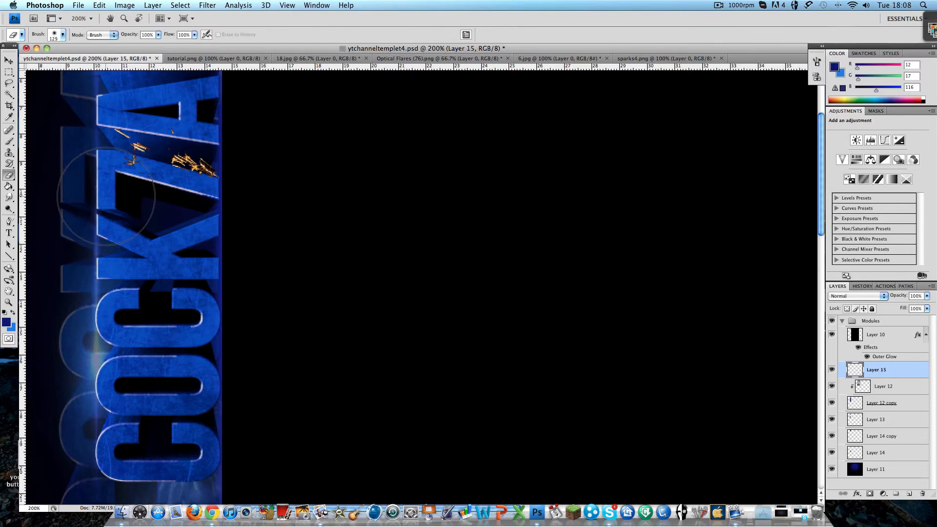
# Reduce the Eraser brush to 28 px and erase the stray spark lying on the logo's 7.
pyautogui.click(55, 36)
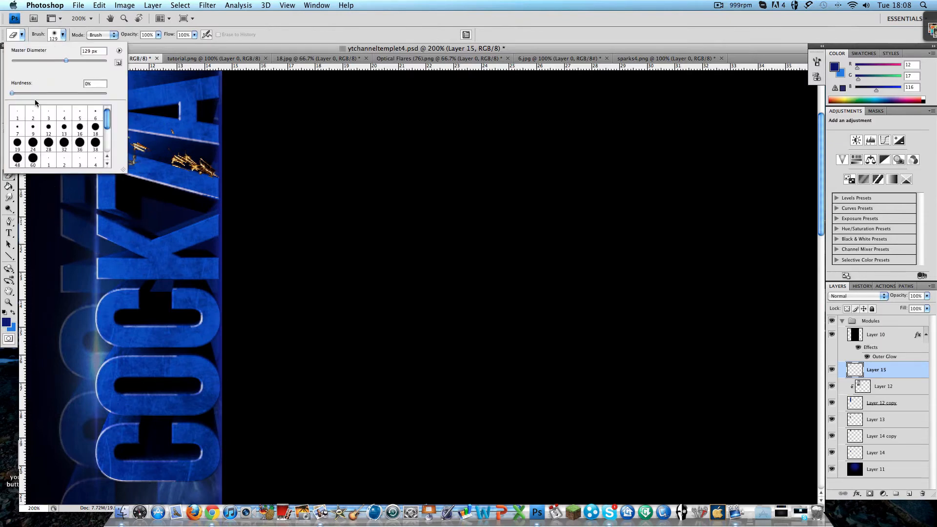
pyautogui.moveTo(66, 60); pyautogui.dragTo(28, 61)
pyautogui.click(128, 174)
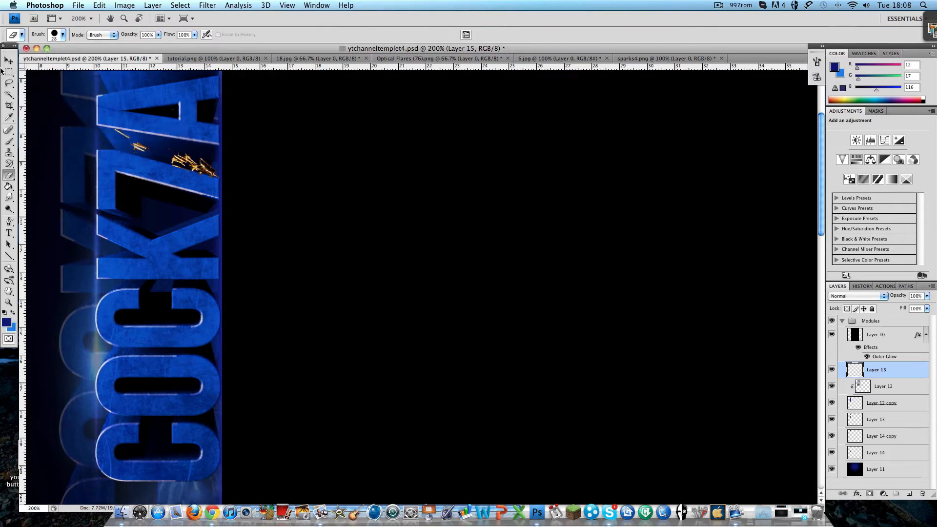
# Nudge the sparks slightly with the Move tool to fine-tune their position between the logo's 7 and A.
pyautogui.press('v')
pyautogui.scroll(-5, 223, 151)
pyautogui.scroll(1, 229, 147)
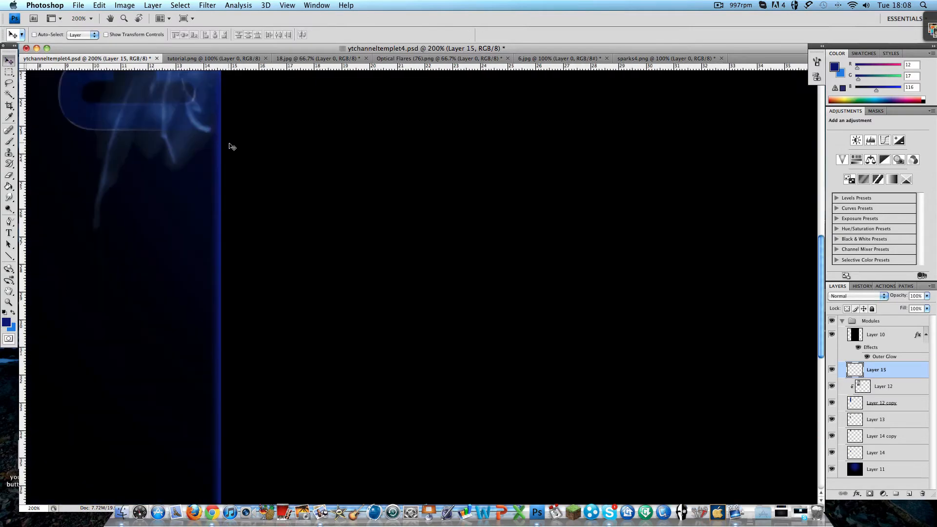
pyautogui.scroll(5, 248, 142)
pyautogui.scroll(-2, 258, 140)
pyautogui.scroll(-1, 259, 142)
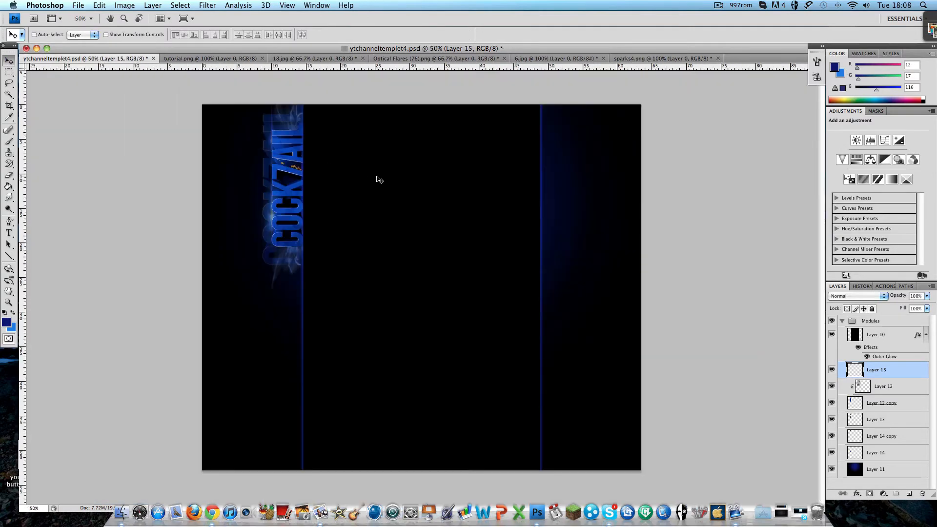
pyautogui.scroll(2, 309, 171)
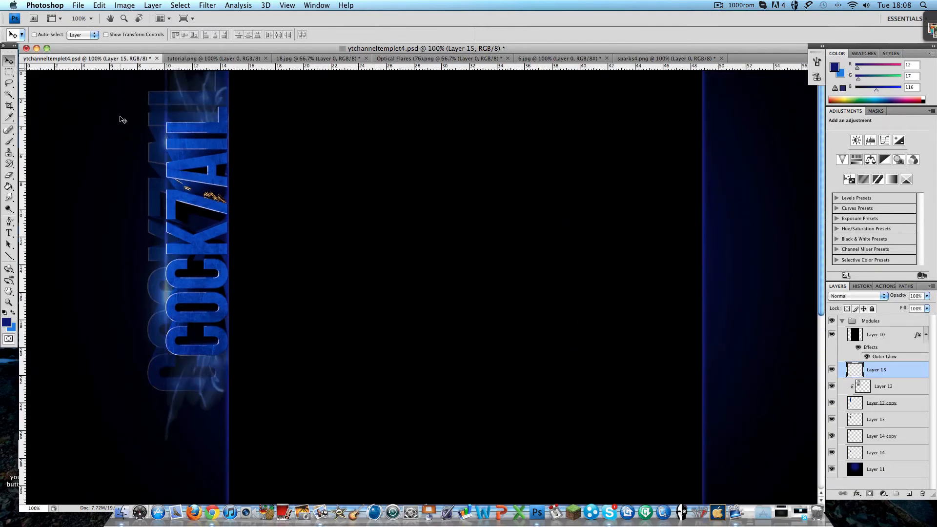
pyautogui.moveTo(207, 195); pyautogui.dragTo(209, 196)
pyautogui.scroll(1, 246, 216)
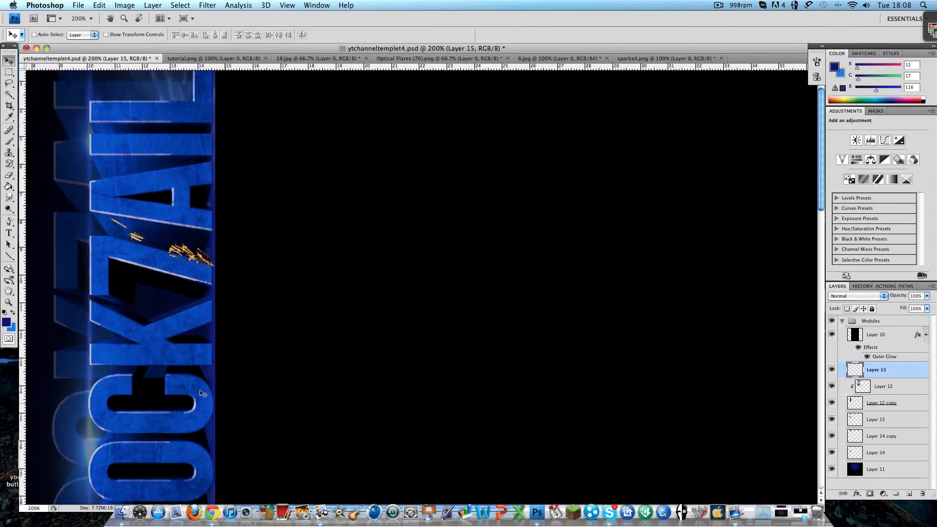
pyautogui.click(9, 175)
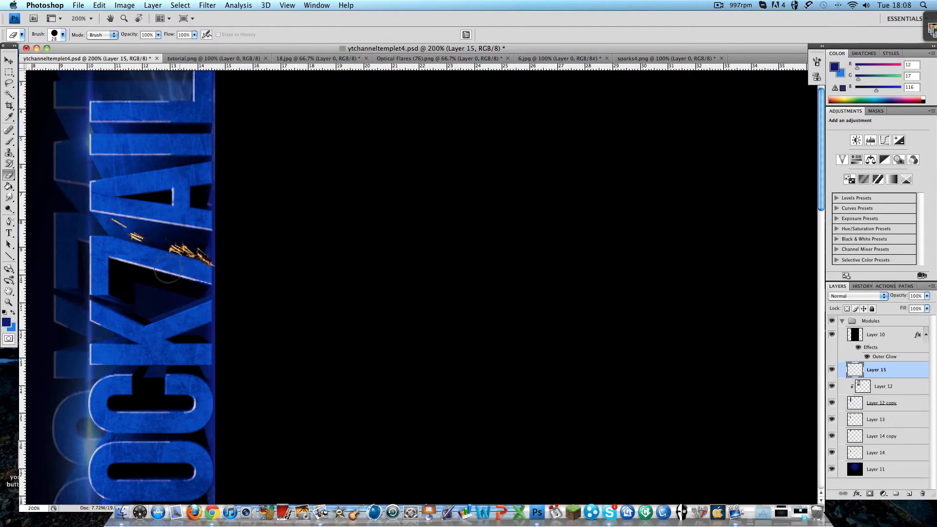
pyautogui.press('super+minus')
pyautogui.press('super+minus')
pyautogui.press('super+minus')
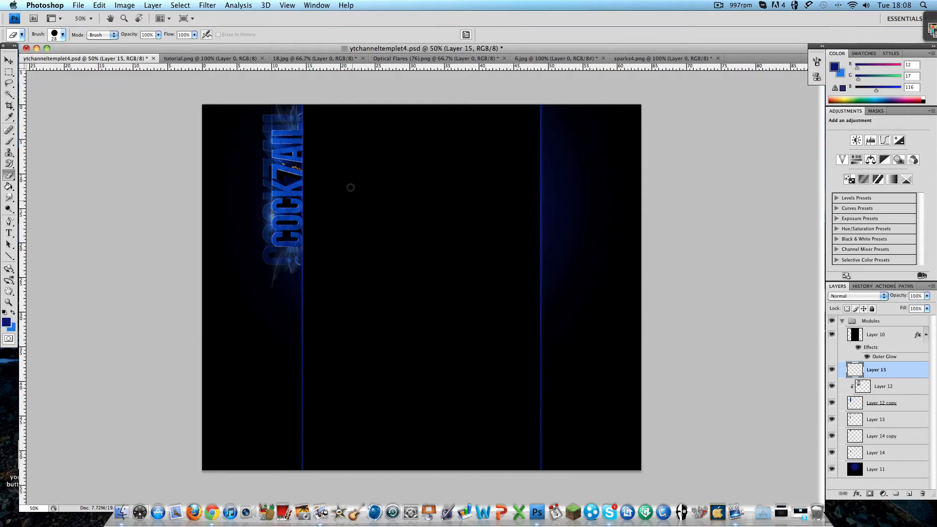
# Open Flame1.jpg from the Background Tutorial folder.
pyautogui.click(77, 5)
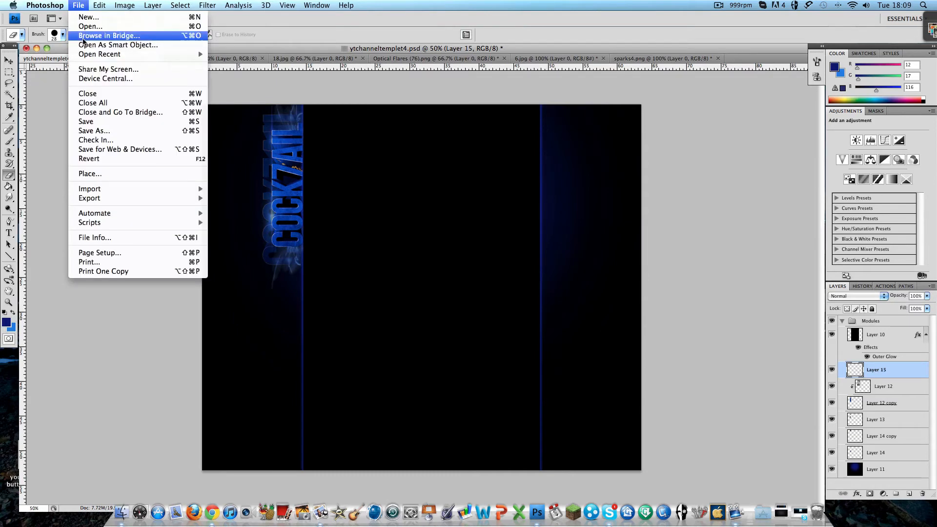
pyautogui.click(88, 26)
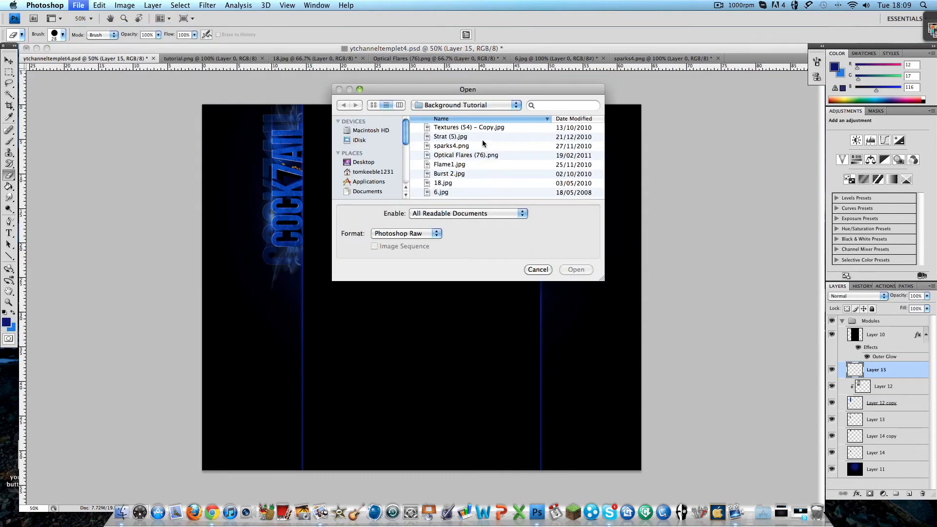
pyautogui.doubleClick(473, 165)
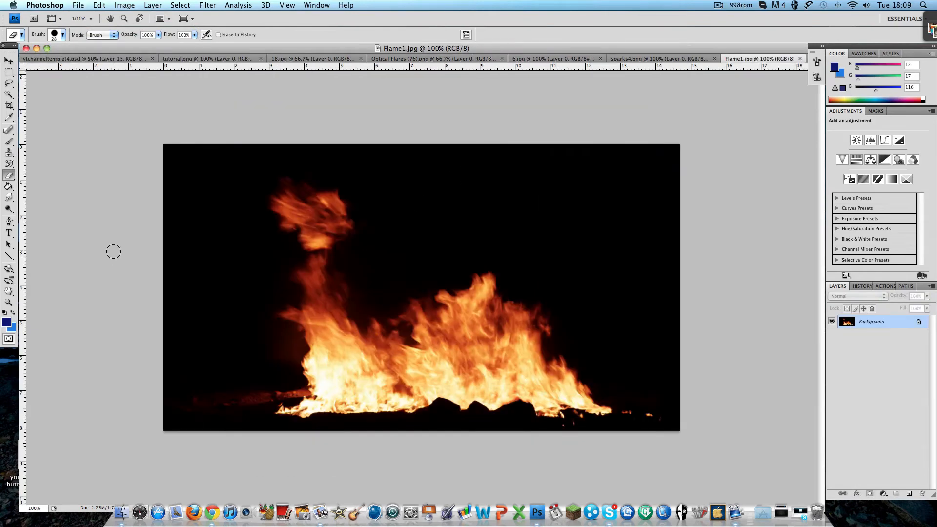
# Select the black area around the flames with the Magic Wand, convert the background into a regular layer, and delete the selection.
pyautogui.click(9, 95)
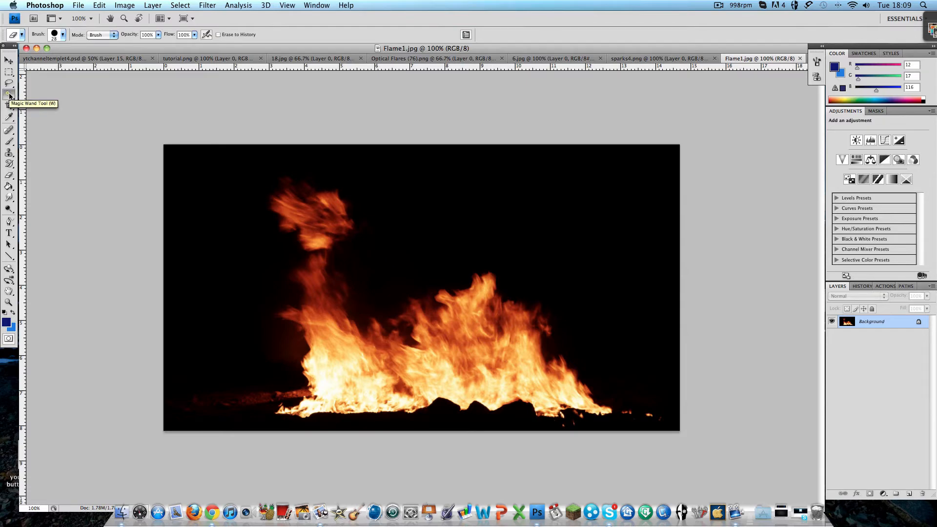
pyautogui.click(182, 183)
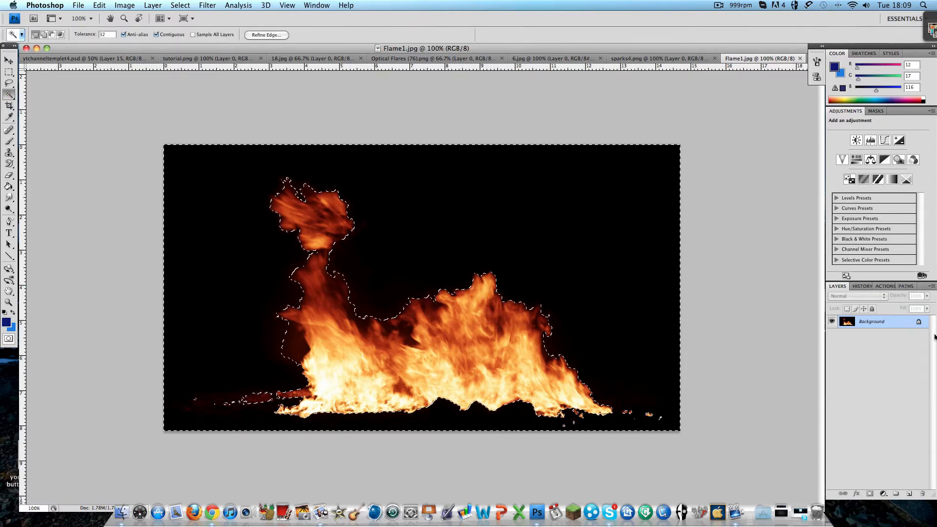
pyautogui.doubleClick(919, 323)
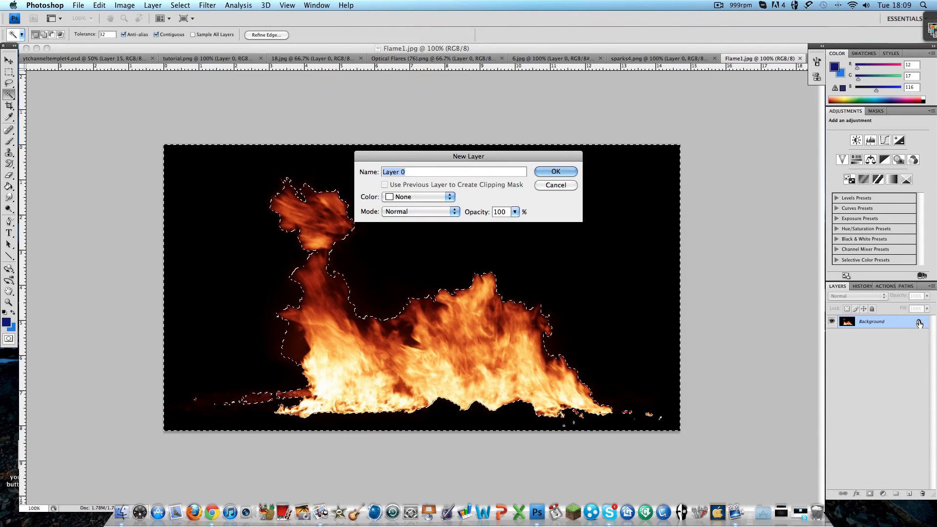
pyautogui.press('Return')
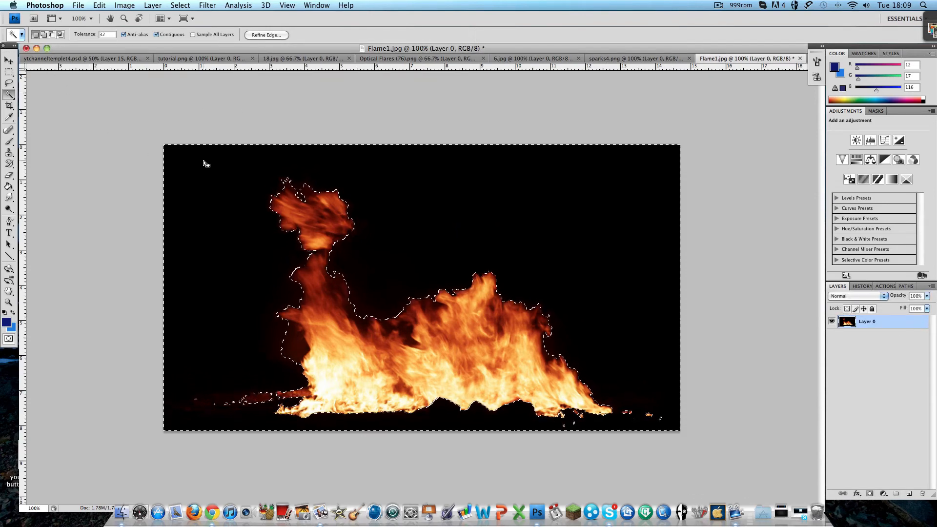
pyautogui.press('Delete')
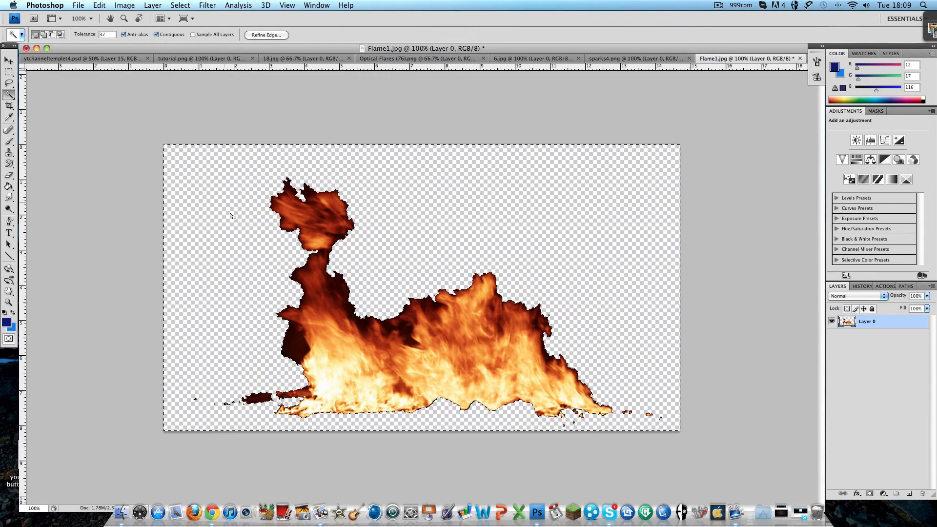
pyautogui.click(14, 59)
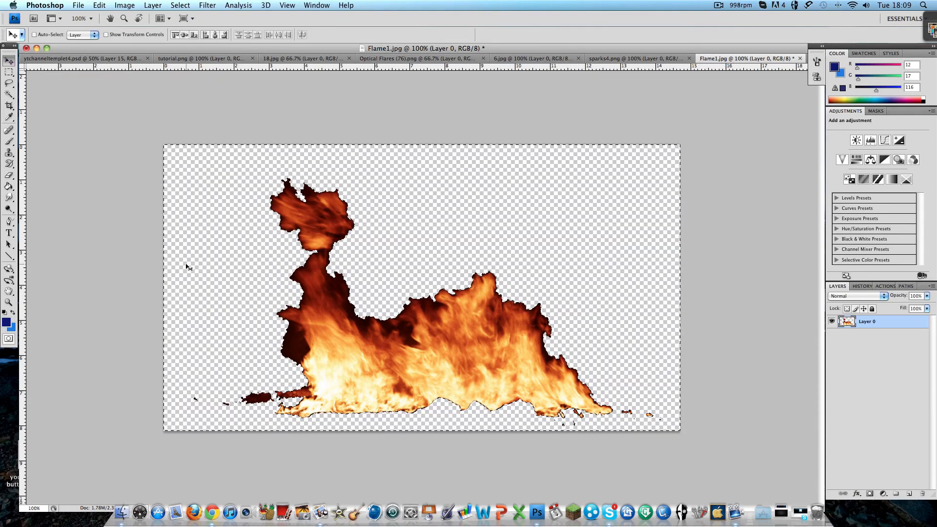
# Deselect and move the cut-out flames into the ytchanneltemplet4.psd document, below the COCK7AIL logo.
pyautogui.press('super+d')
pyautogui.moveTo(380, 353); pyautogui.dragTo(87, 60)
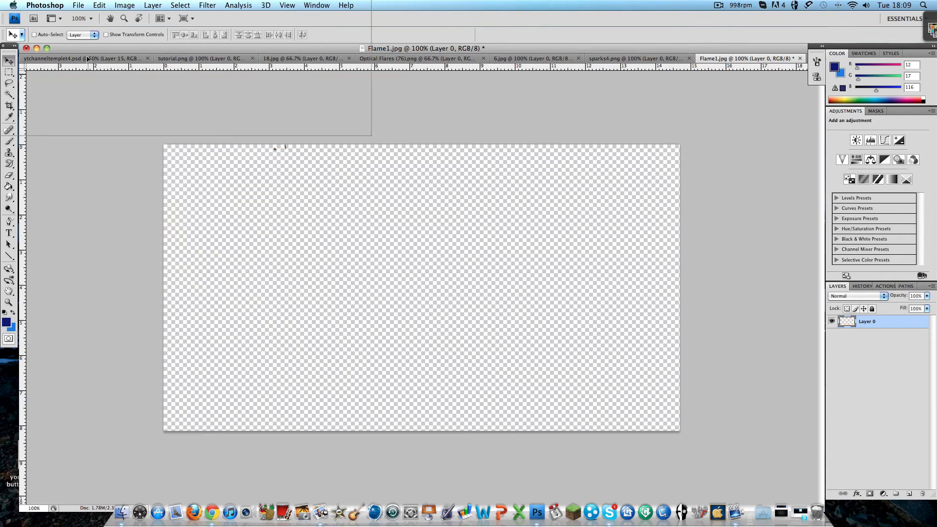
pyautogui.moveTo(88, 59); pyautogui.dragTo(255, 324)
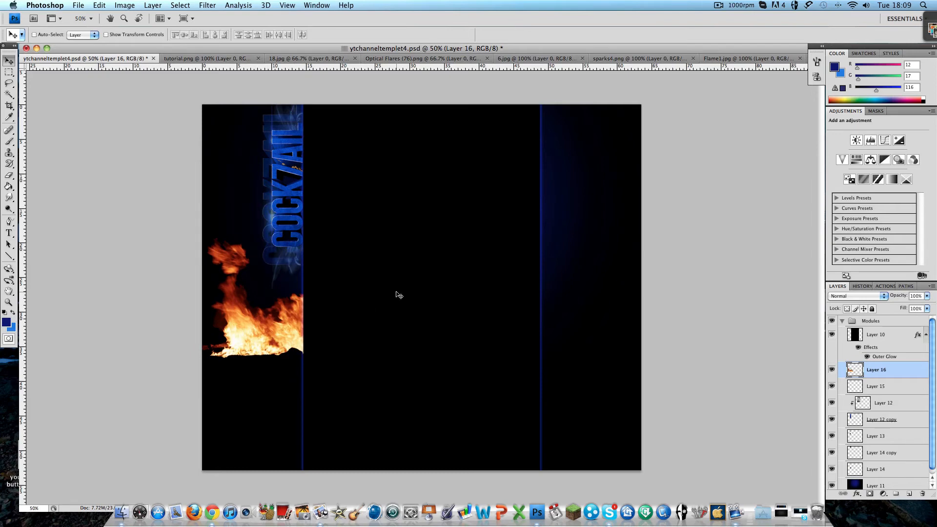
# Scale the flames to 7.4%, rotate them to 4.9°, and place them in the opening of the logo's first C.
pyautogui.press('super+t')
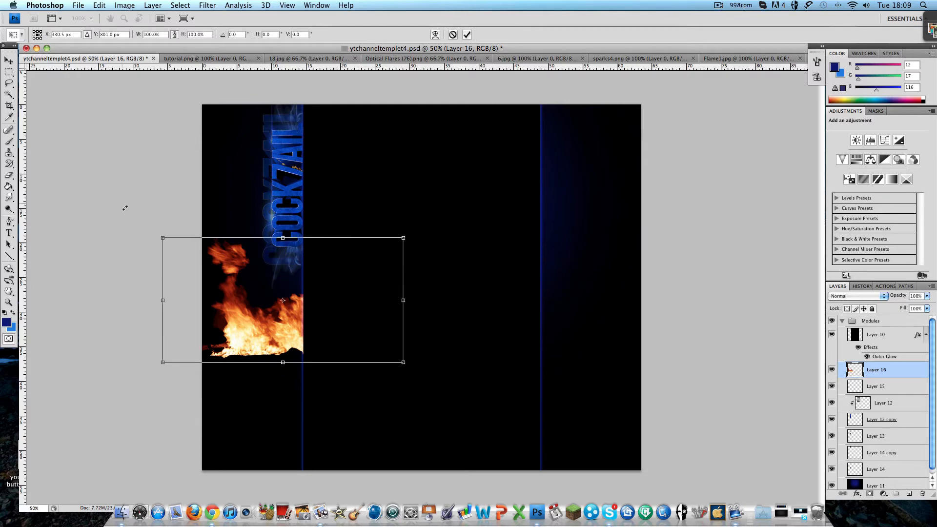
pyautogui.moveTo(161, 238); pyautogui.dragTo(290, 364)
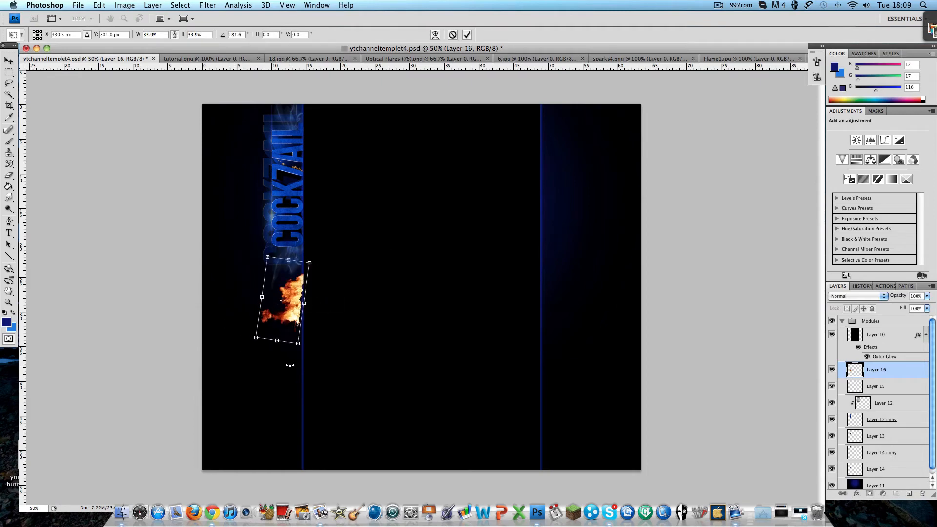
pyautogui.moveTo(289, 328); pyautogui.dragTo(290, 253)
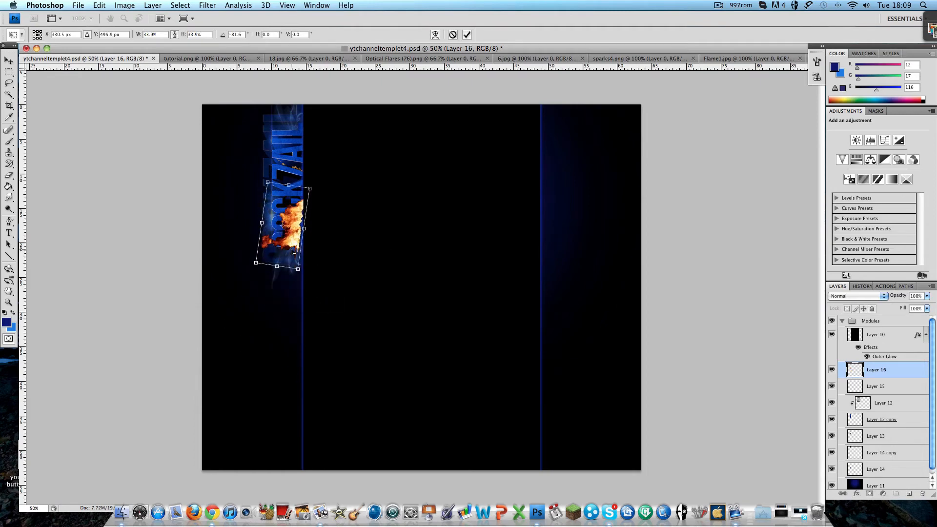
pyautogui.scroll(4, 291, 252)
pyautogui.scroll(2, 138, 310)
pyautogui.hscroll(-3, 137, 311)
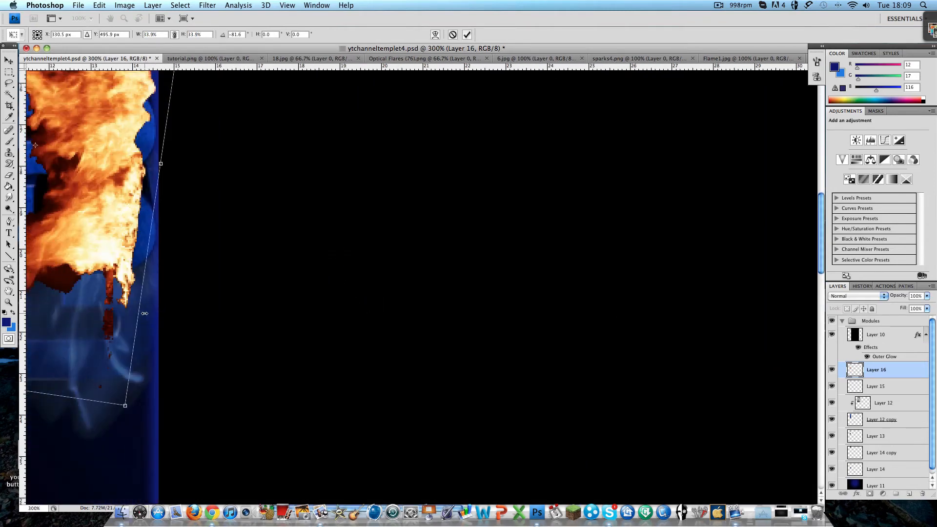
pyautogui.scroll(-3, 144, 312)
pyautogui.hscroll(-2, 109, 329)
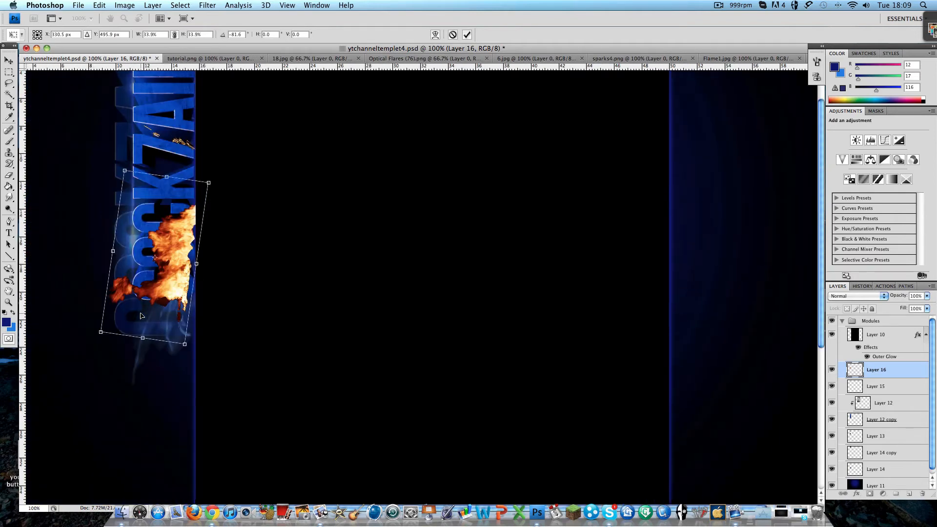
pyautogui.moveTo(100, 333); pyautogui.dragTo(171, 287)
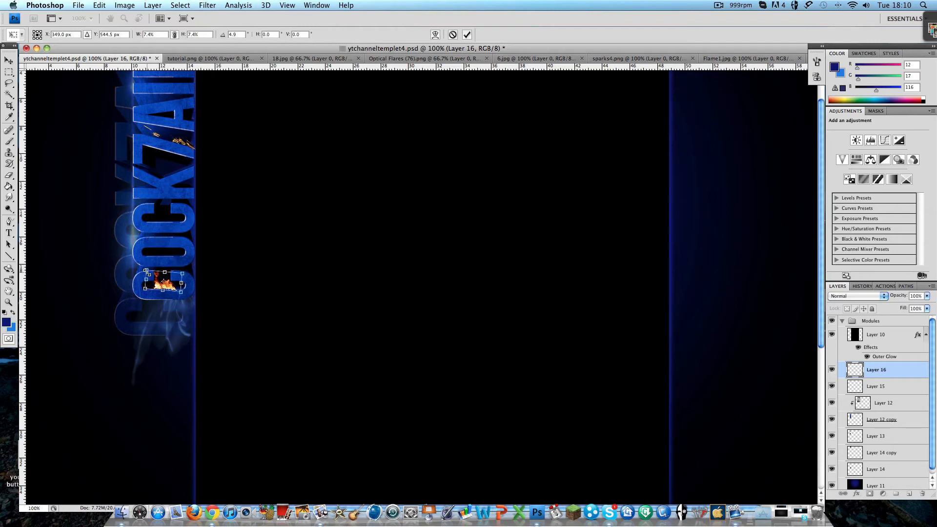
pyautogui.click(9, 60)
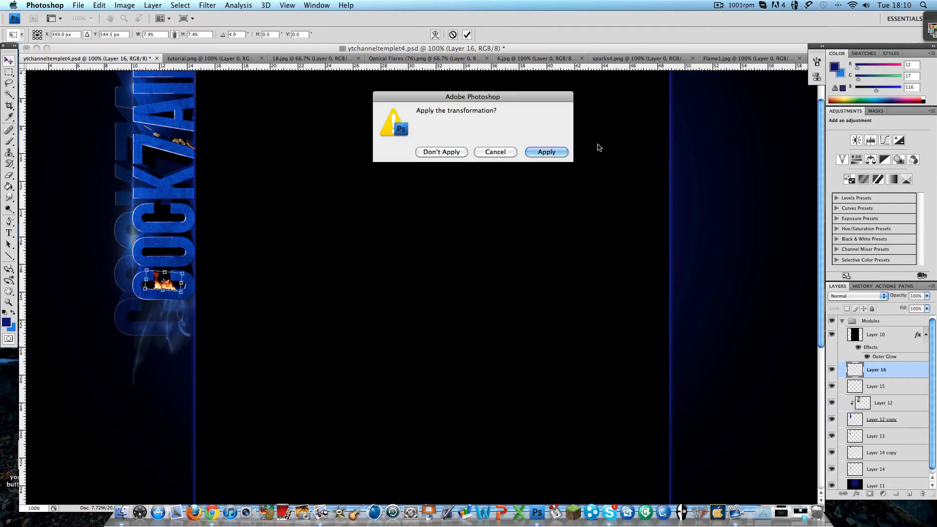
pyautogui.click(546, 155)
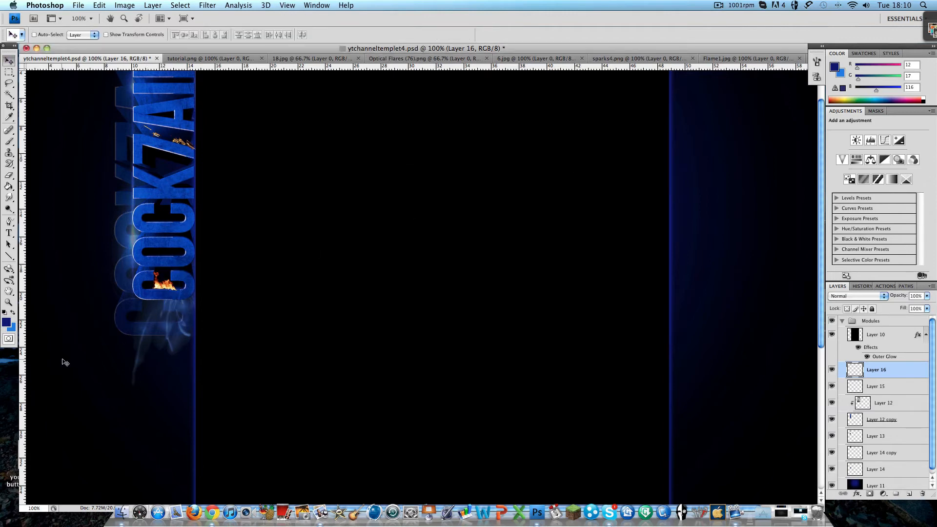
# Nudge the flames slightly right and down so they sit on the inner edge of the first C.
pyautogui.scroll(7, 166, 294)
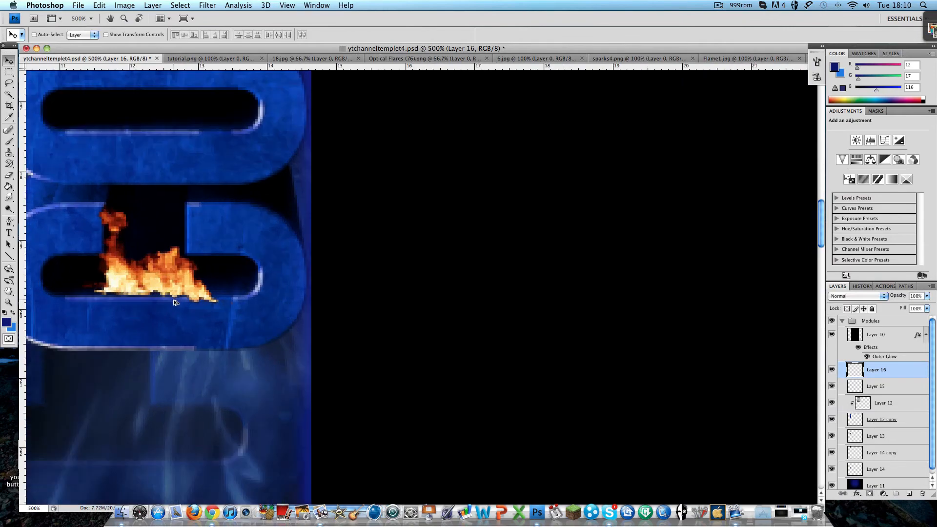
pyautogui.press('Right')
pyautogui.press('Down')
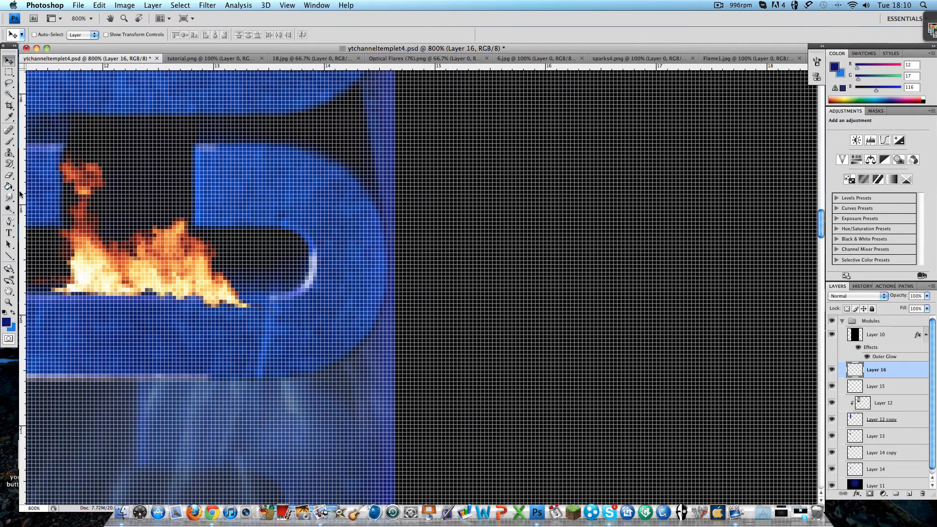
# Set the Eraser brush to 9 px and erase the flame tip that overlaps the lower stroke of the C.
pyautogui.click(8, 175)
pyautogui.click(63, 35)
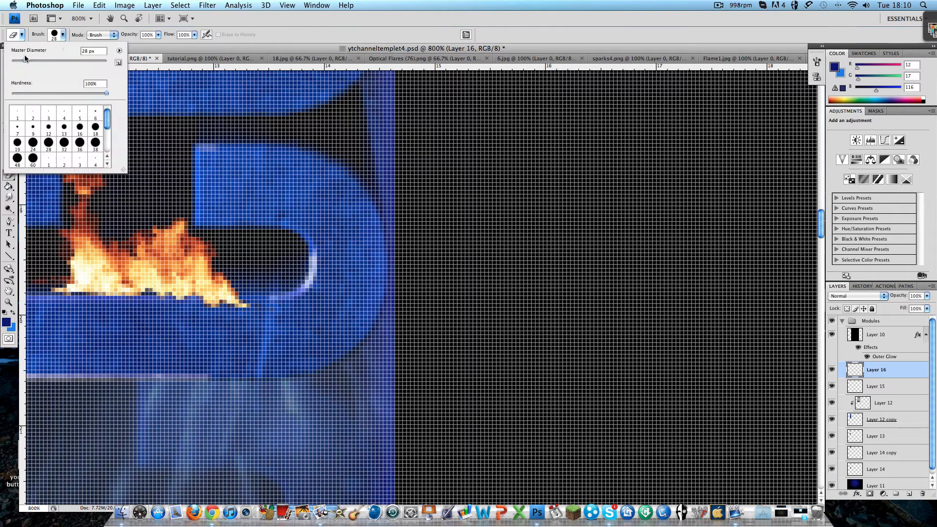
pyautogui.moveTo(22, 61); pyautogui.dragTo(15, 62)
pyautogui.click(210, 331)
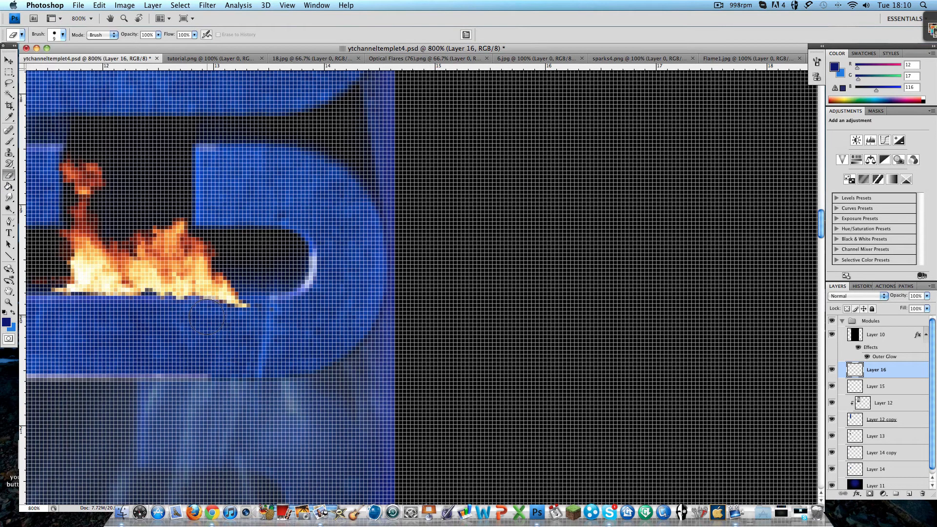
pyautogui.click(63, 35)
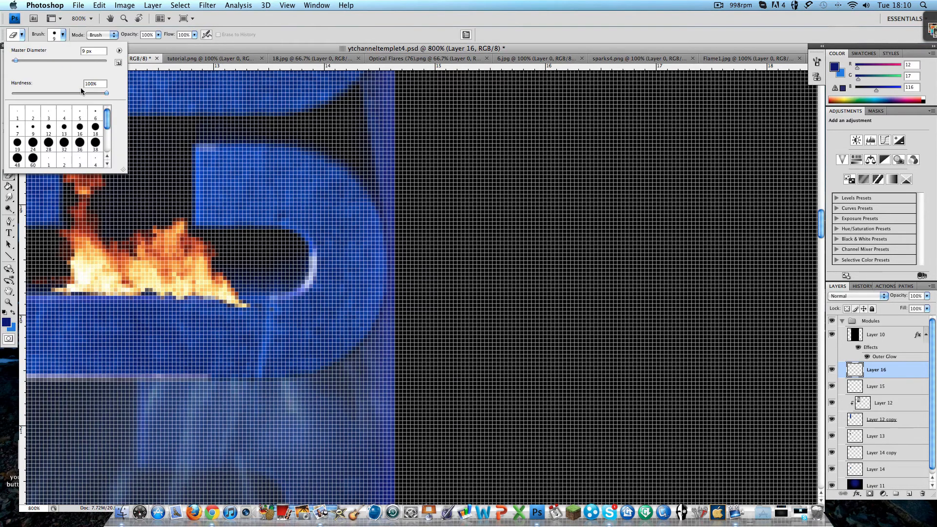
pyautogui.click(233, 312)
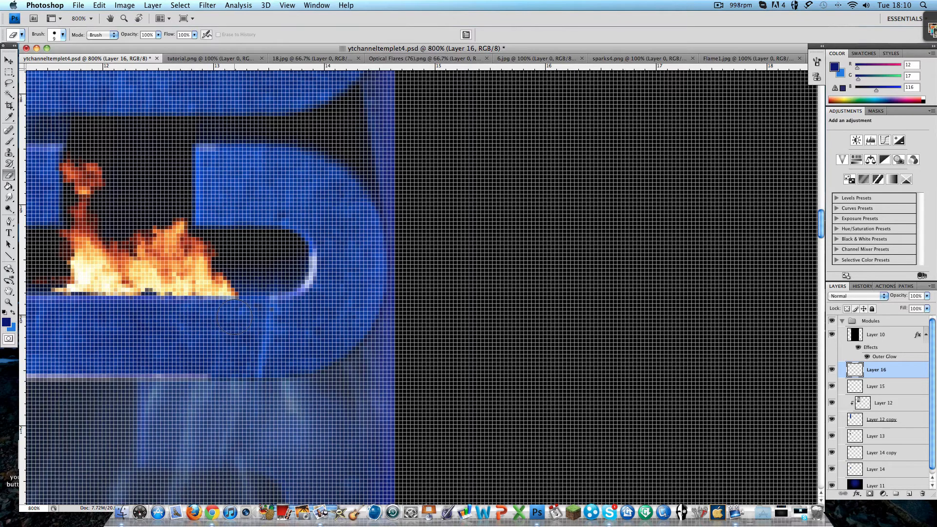
# Lower the flame layer's opacity to 26%.
pyautogui.scroll(-7, 103, 297)
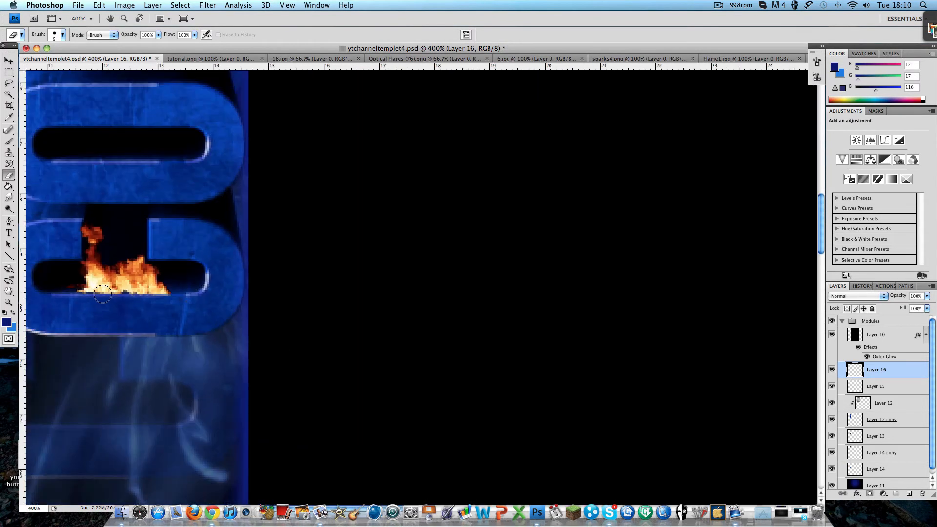
pyautogui.scroll(-1, 103, 298)
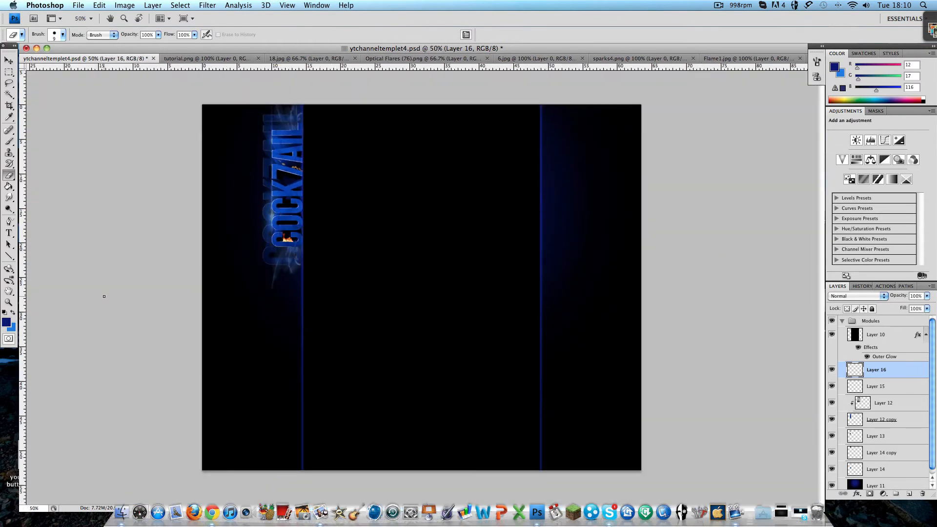
pyautogui.click(926, 296)
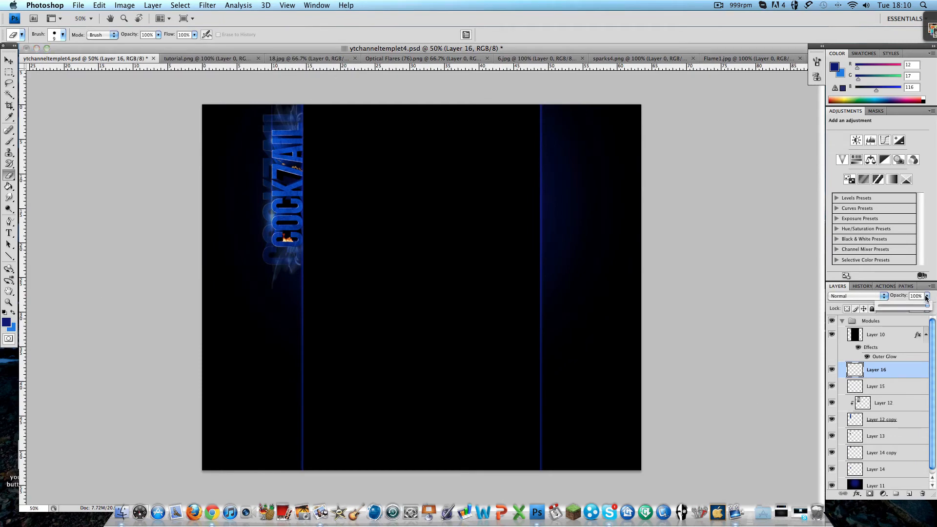
pyautogui.moveTo(899, 306); pyautogui.dragTo(901, 307)
pyautogui.moveTo(886, 308); pyautogui.dragTo(892, 309)
pyautogui.press('super+equal')
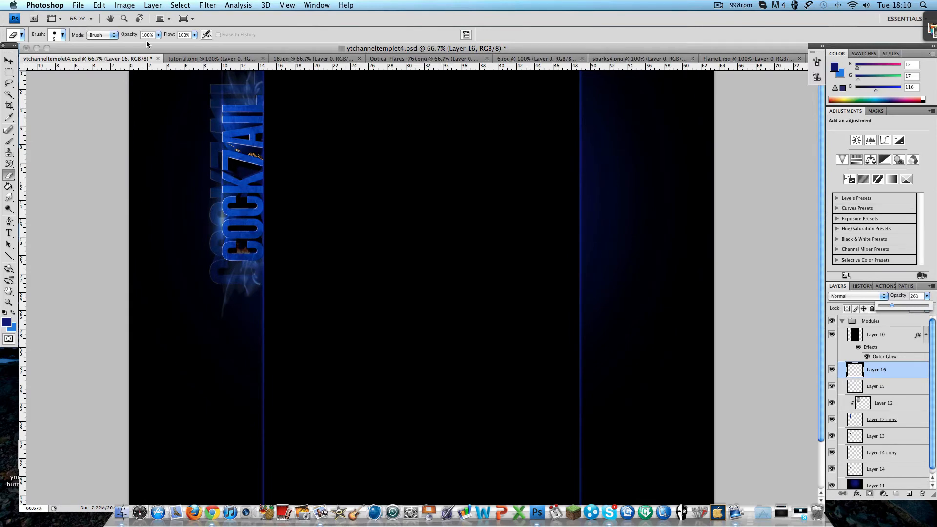
# Open Burst 2.jpg from the Background Tutorial folder.
pyautogui.click(78, 5)
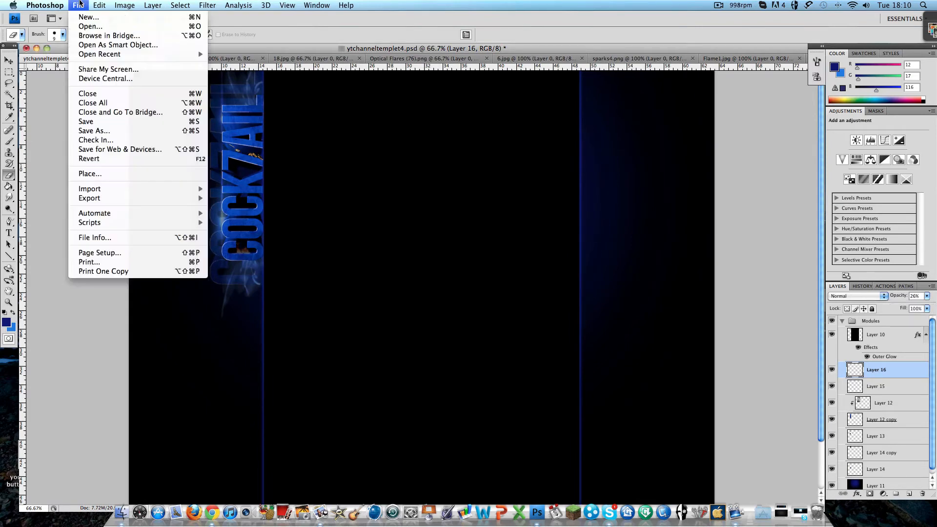
pyautogui.click(87, 28)
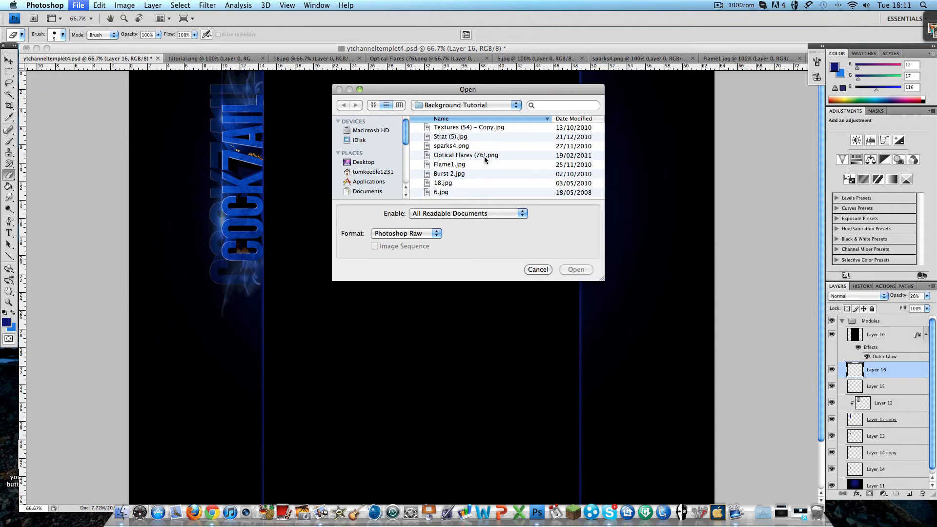
pyautogui.doubleClick(467, 173)
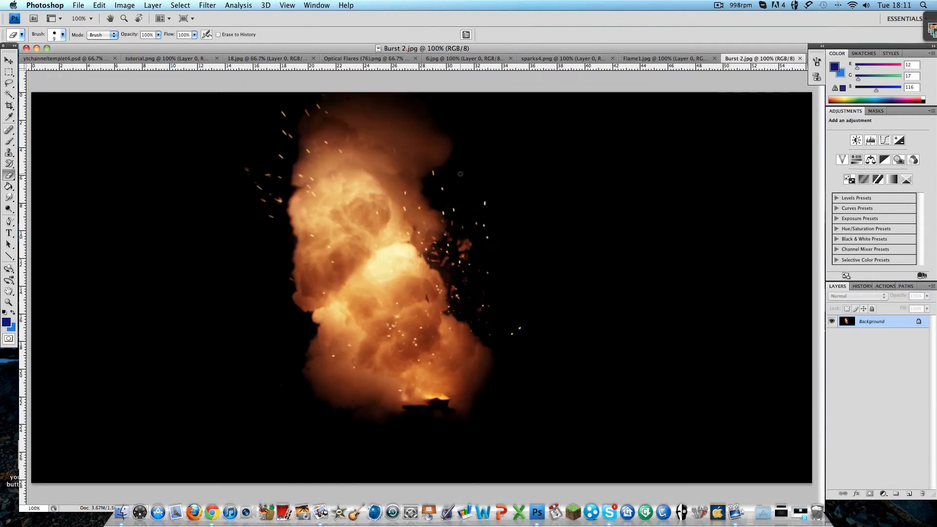
# Select the black area around the explosion with the Magic Wand, convert the background into a regular layer, and delete the selection.
pyautogui.click(9, 93)
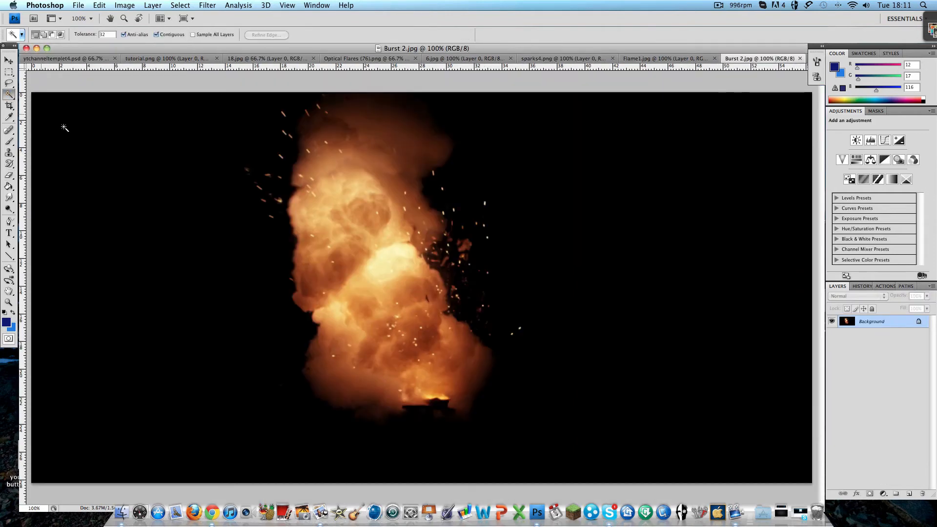
pyautogui.click(122, 148)
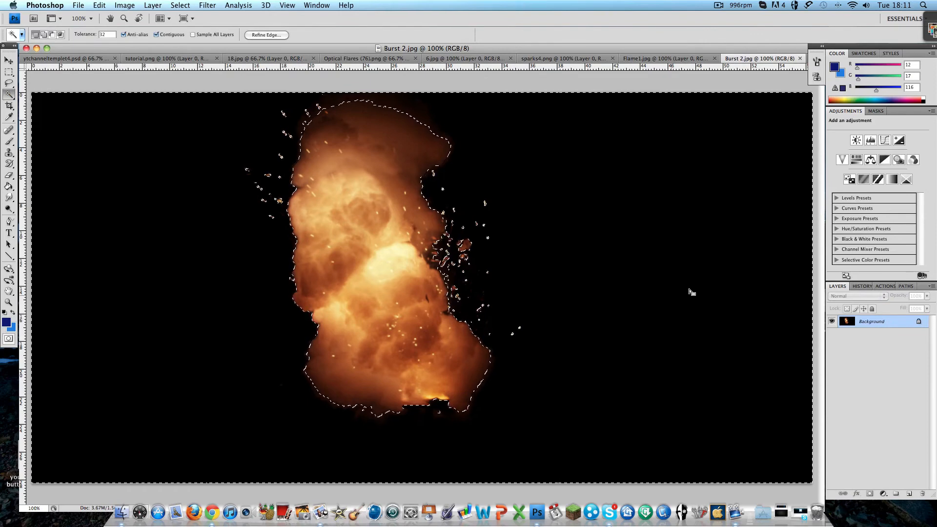
pyautogui.doubleClick(918, 322)
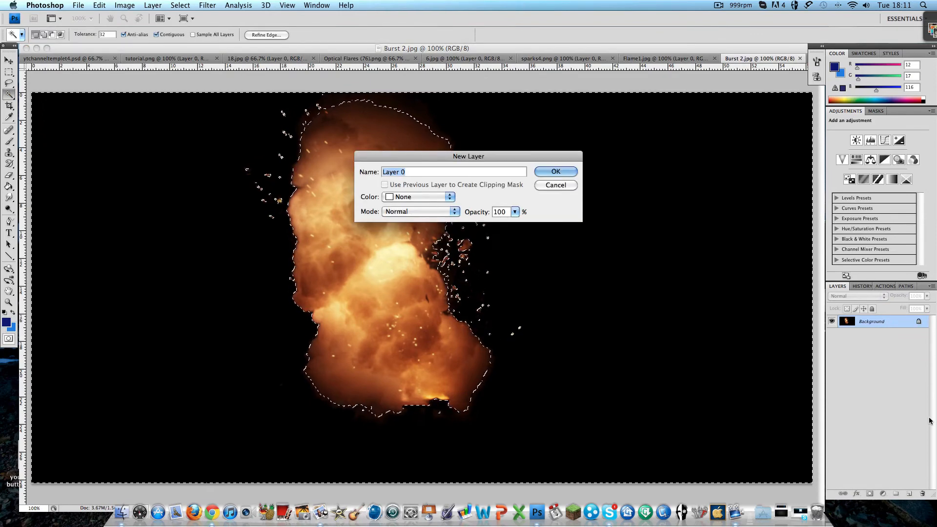
pyautogui.press('Return')
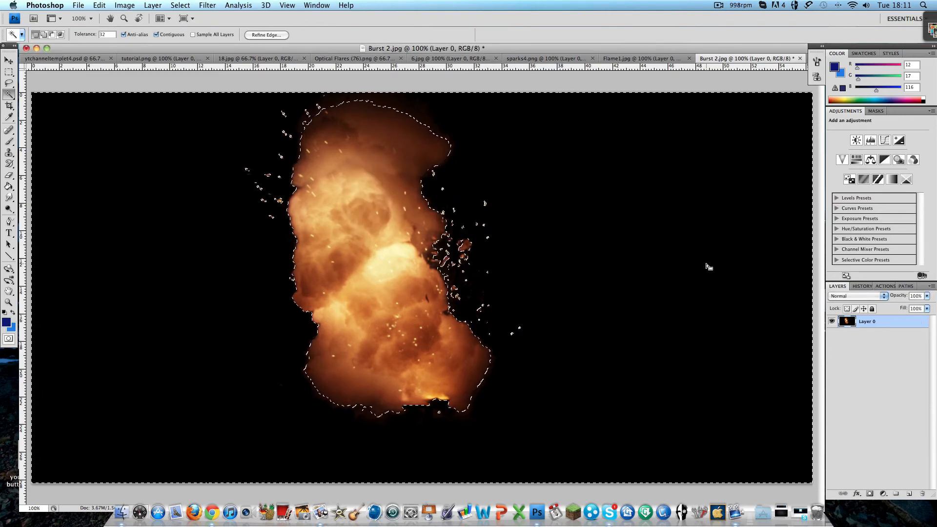
pyautogui.press('Delete')
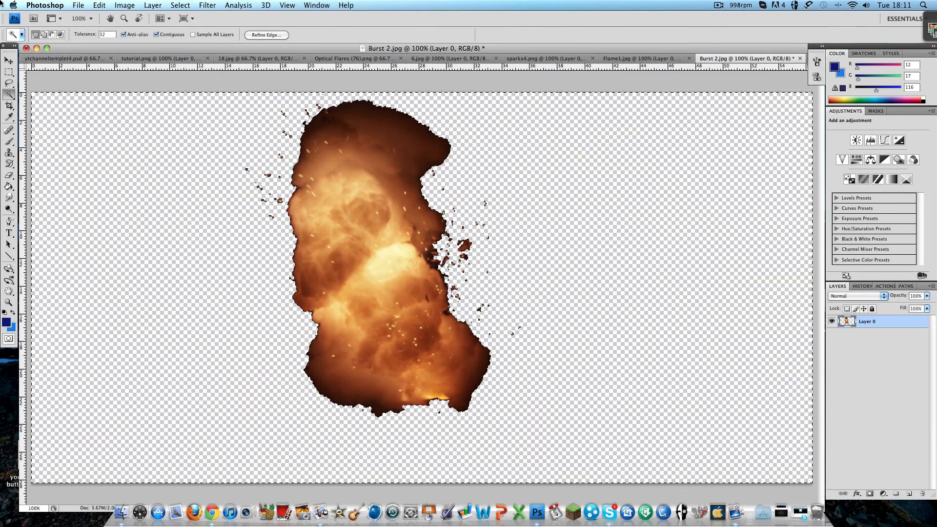
# Move the cut-out explosion into the ytchanneltemplet4.psd document, over the left side strip beside the logo.
pyautogui.click(10, 62)
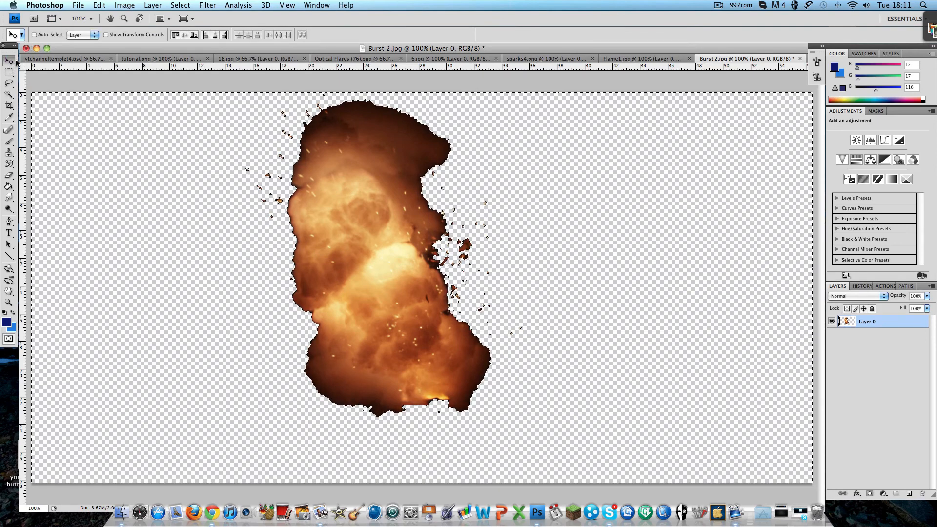
pyautogui.moveTo(411, 273); pyautogui.dragTo(267, 289)
pyautogui.moveTo(198, 246); pyautogui.dragTo(161, 247)
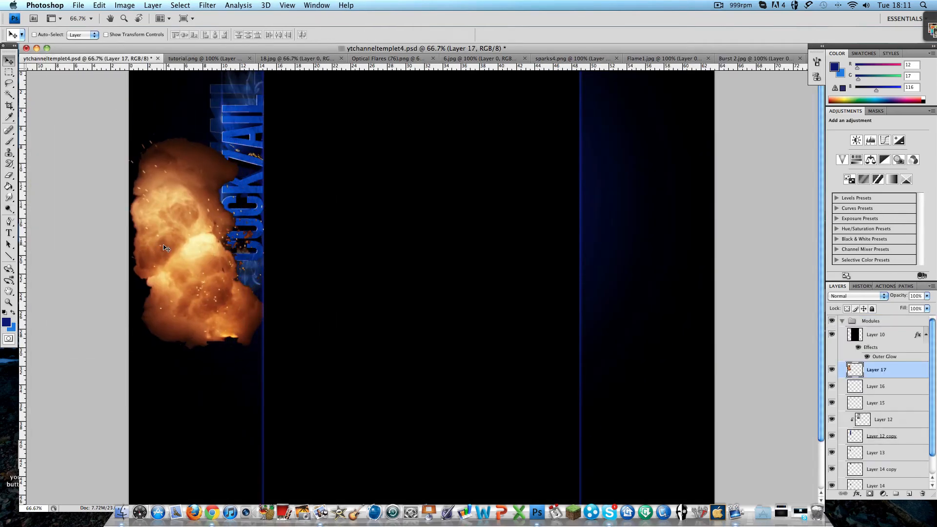
# Scale the explosion proportionally to 11.2% with Free Transform.
pyautogui.press('super+t')
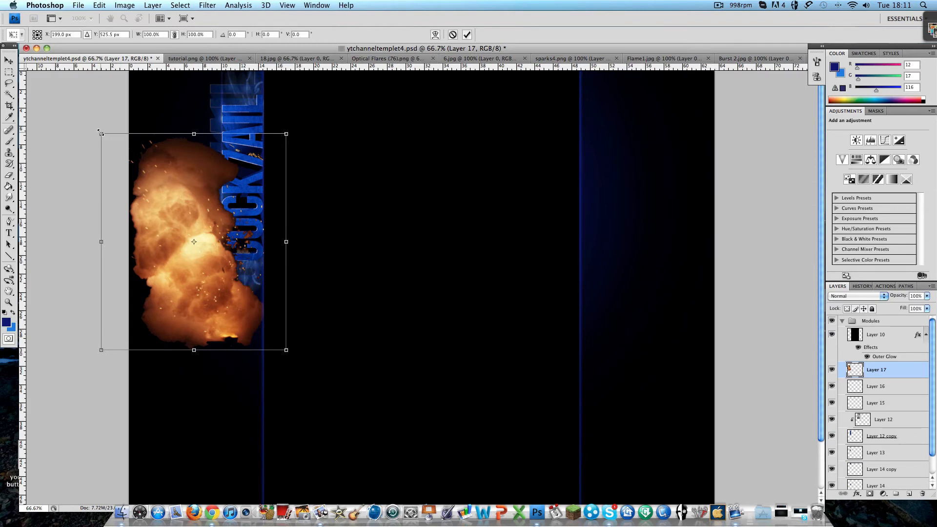
pyautogui.moveTo(100, 132); pyautogui.dragTo(173, 235)
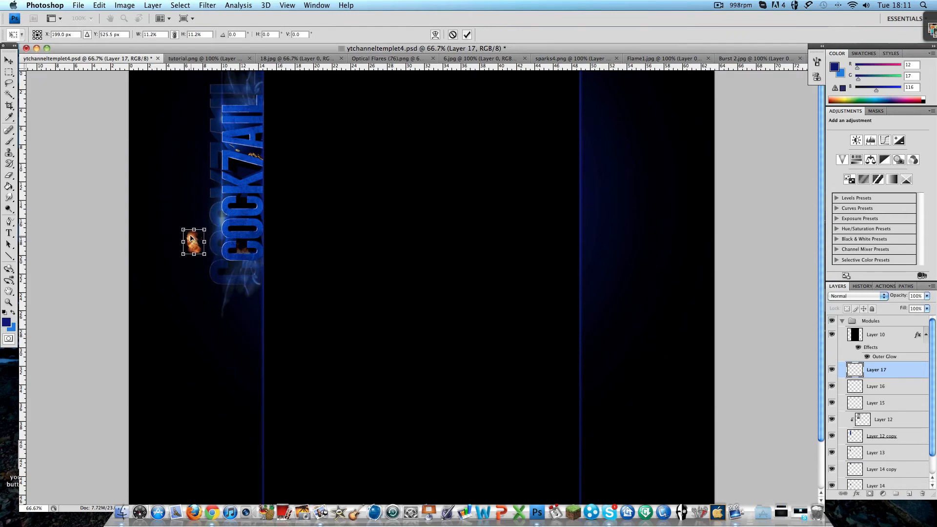
pyautogui.press('Return')
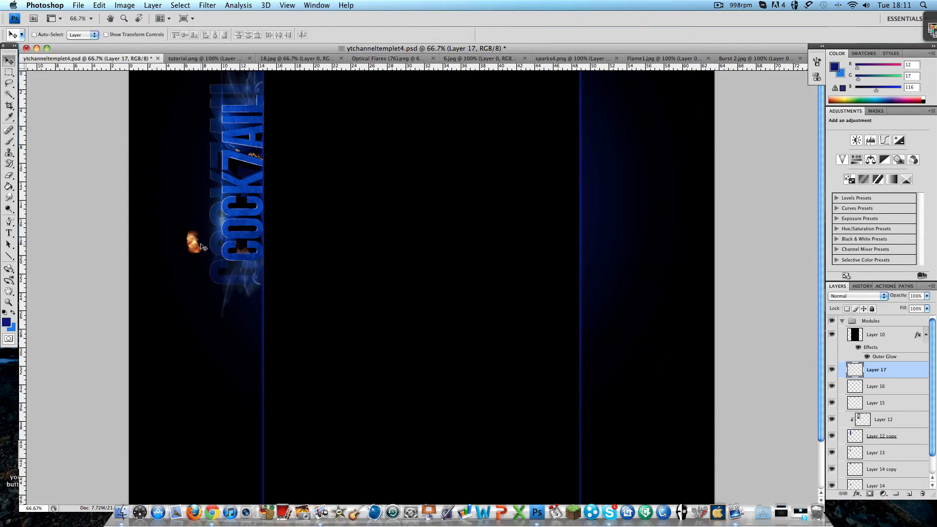
# Move the small explosion onto the logo between the letters I and L.
pyautogui.moveTo(192, 247); pyautogui.dragTo(241, 106)
pyautogui.scroll(4, 241, 106)
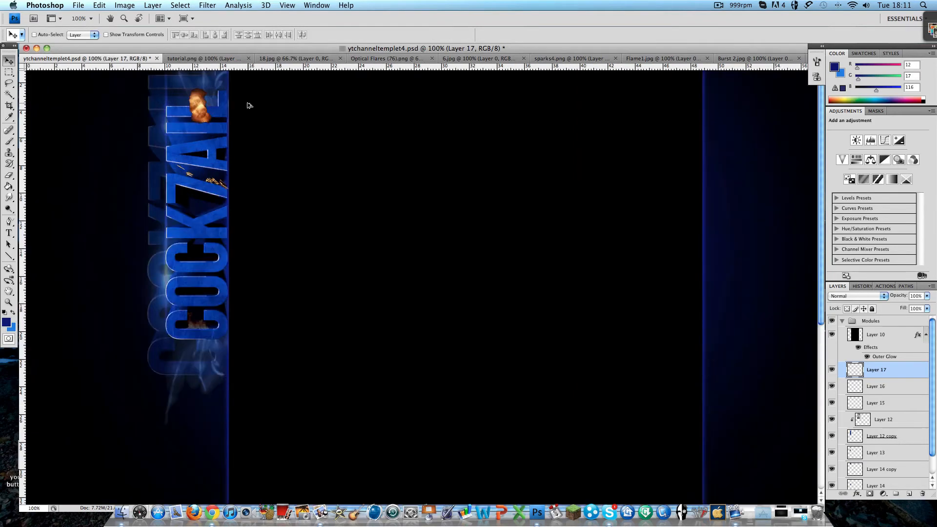
pyautogui.hscroll(-2, 88, 160)
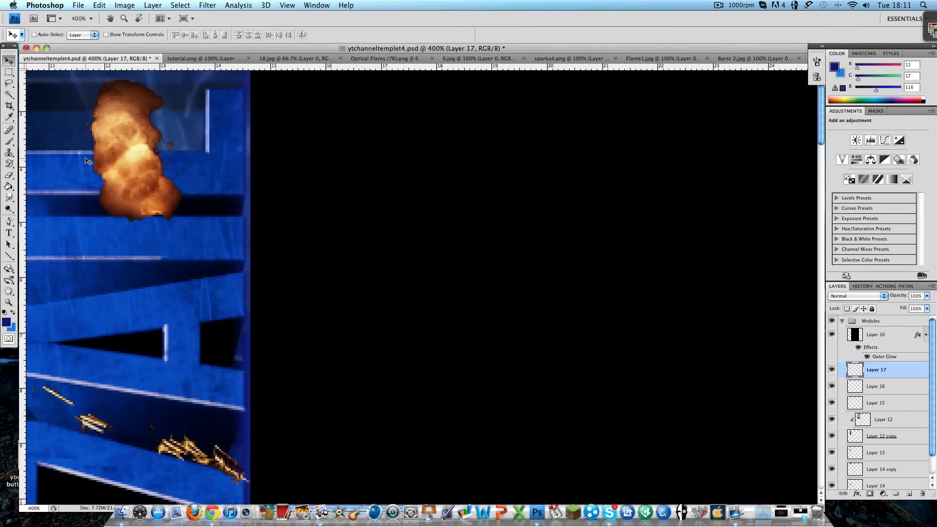
# Scale the explosion to 55.3%, rotate it to -46.9° and place it over the inner corner of the logo's letter L.
pyautogui.moveTo(122, 158); pyautogui.dragTo(150, 160)
pyautogui.press('super+t')
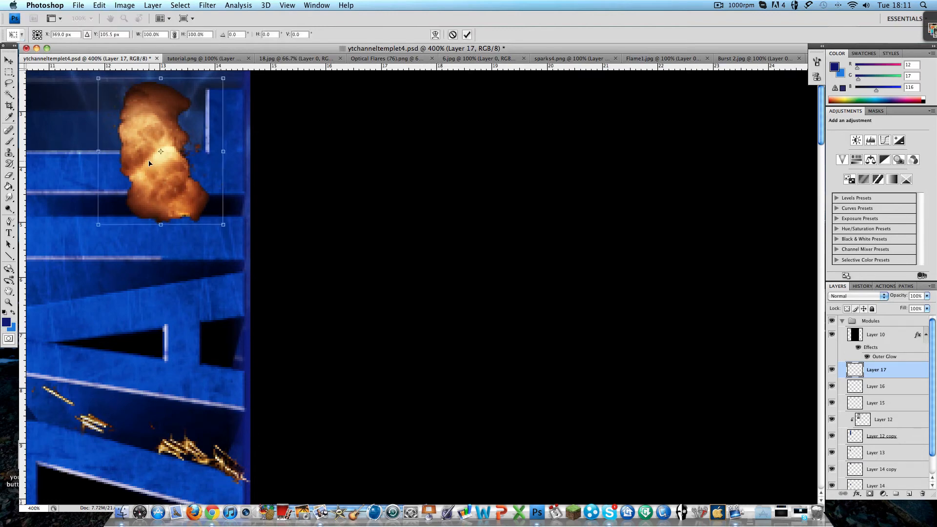
pyautogui.moveTo(100, 78); pyautogui.dragTo(126, 111)
pyautogui.moveTo(242, 238); pyautogui.dragTo(281, 144)
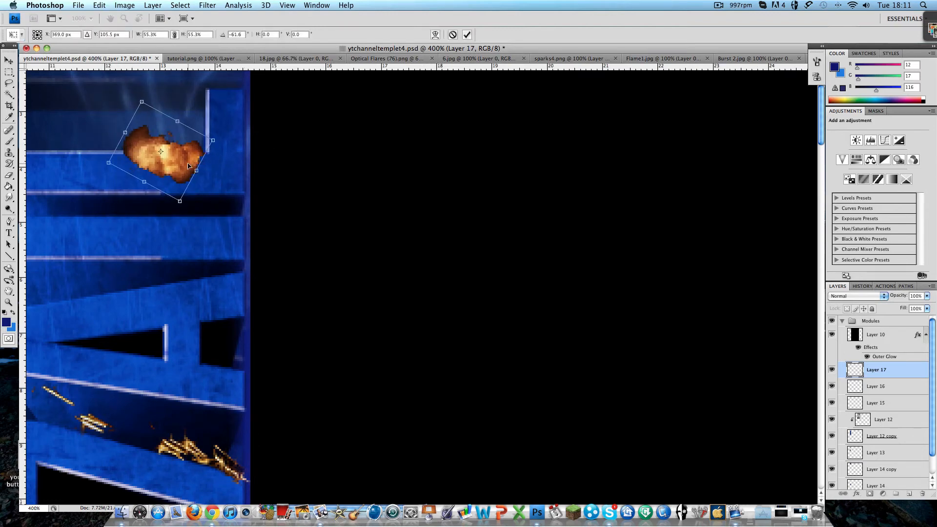
pyautogui.moveTo(188, 163); pyautogui.dragTo(201, 150)
pyautogui.moveTo(209, 200); pyautogui.dragTo(194, 206)
pyautogui.moveTo(187, 144); pyautogui.dragTo(184, 143)
pyautogui.scroll(4, 224, 200)
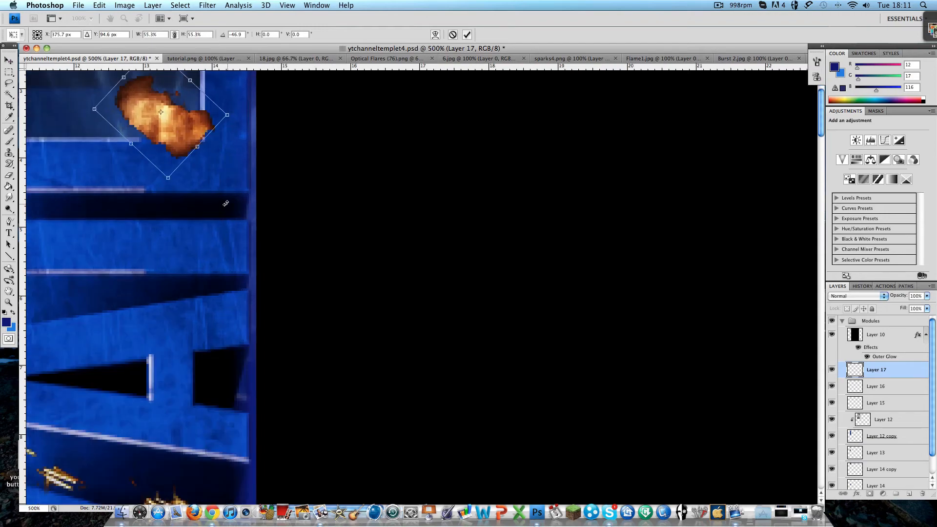
pyautogui.scroll(4, 197, 192)
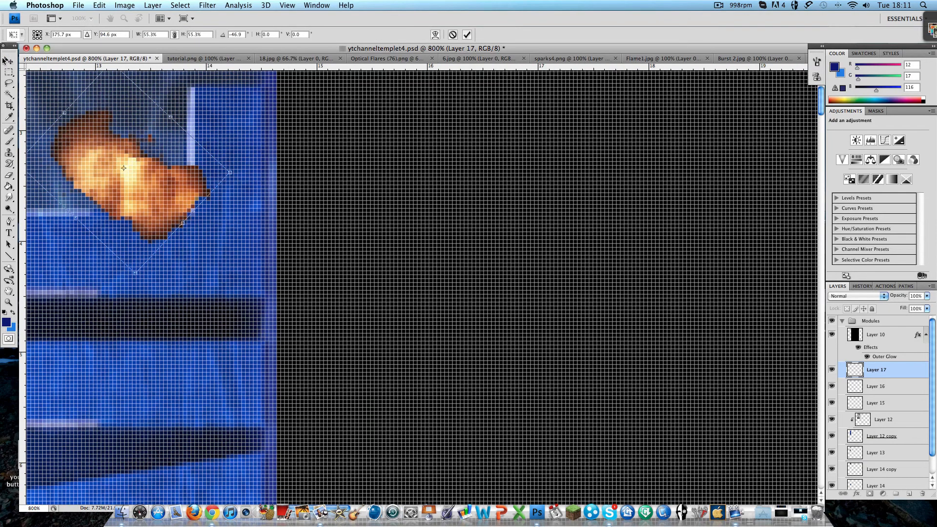
pyautogui.click(6, 62)
pyautogui.click(541, 152)
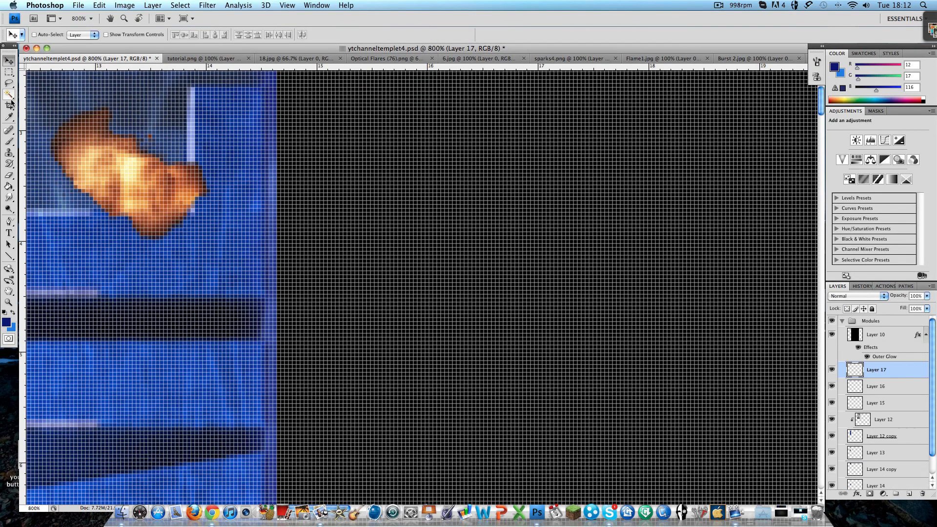
# Erase the explosion's lower edge where it overlaps the letter L, and set the explosion layer's opacity to 55%.
pyautogui.click(9, 174)
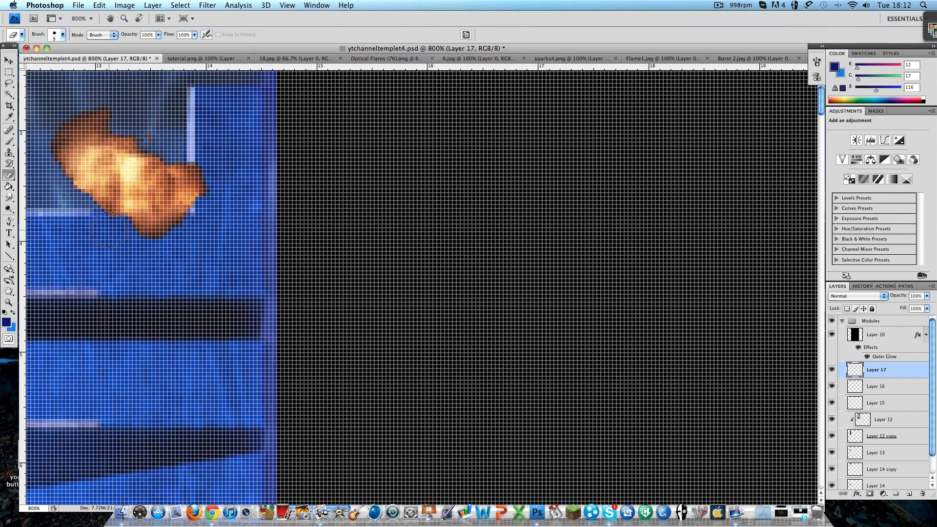
pyautogui.moveTo(116, 234)
pyautogui.mouseDown()
pyautogui.moveTo(163, 220)
pyautogui.moveTo(132, 218)
pyautogui.moveTo(149, 231)
pyautogui.moveTo(198, 232)
pyautogui.mouseUp()
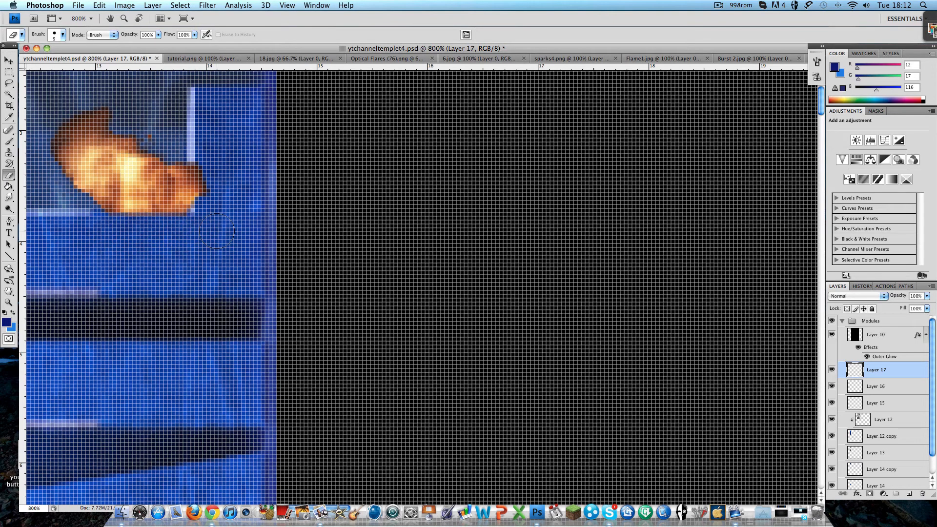
pyautogui.moveTo(221, 193)
pyautogui.mouseDown()
pyautogui.moveTo(216, 162)
pyautogui.moveTo(212, 191)
pyautogui.mouseUp()
pyautogui.moveTo(210, 206)
pyautogui.mouseDown()
pyautogui.moveTo(209, 155)
pyautogui.moveTo(210, 212)
pyautogui.mouseUp()
pyautogui.press('super+0')
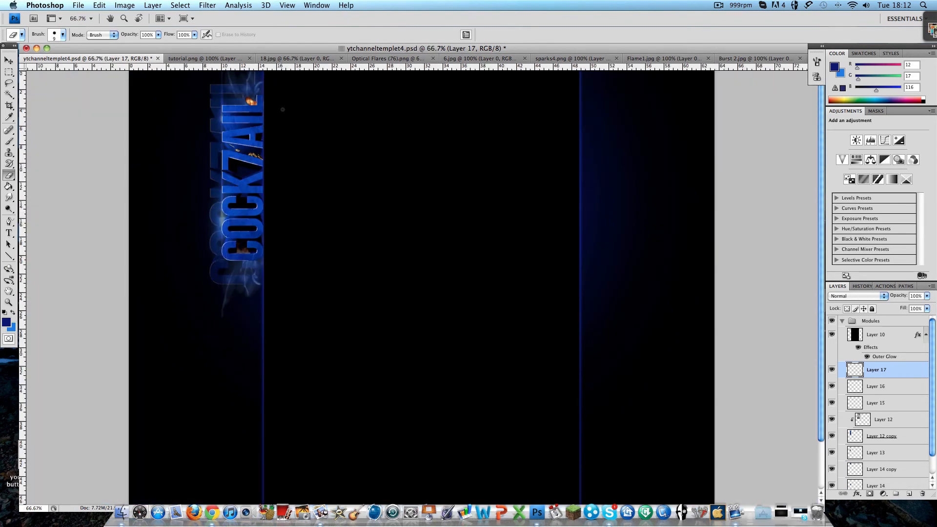
pyautogui.click(927, 308)
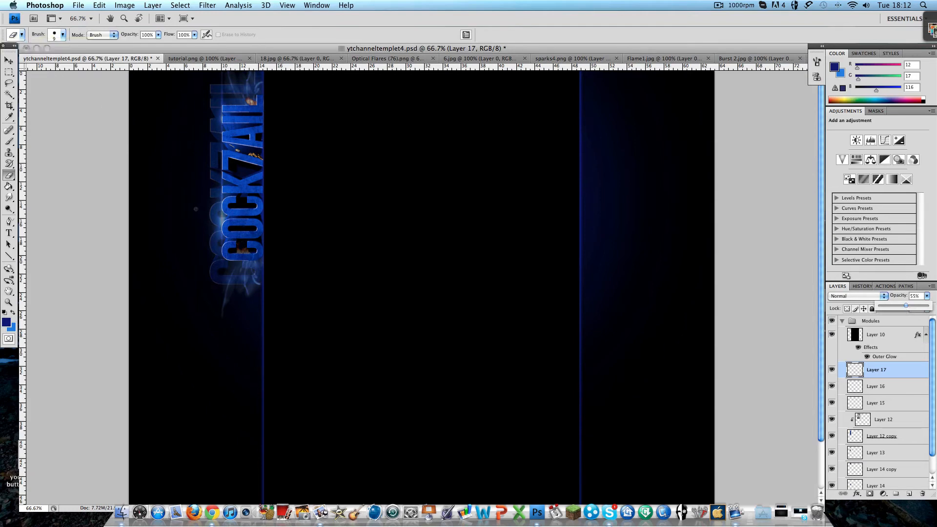
pyautogui.click(36, 48)
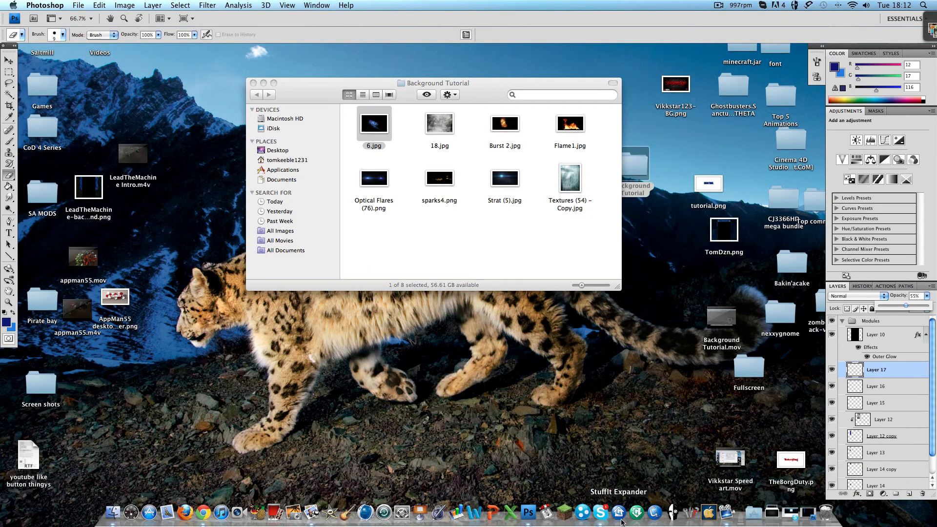
pyautogui.click(528, 513)
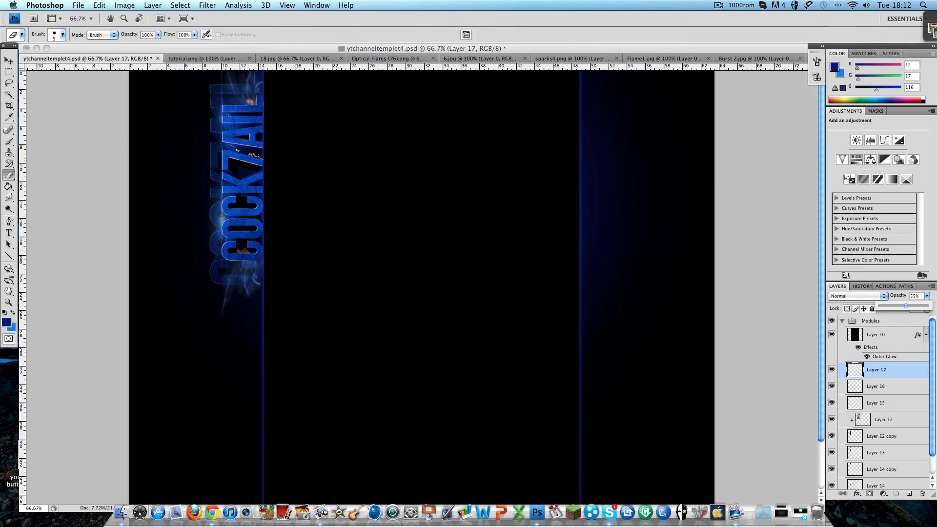
# Duplicate all logo and effect layers from Layer 17 down to Layer 14 together, within ytchanneltemplet4.psd.
pyautogui.click(9, 60)
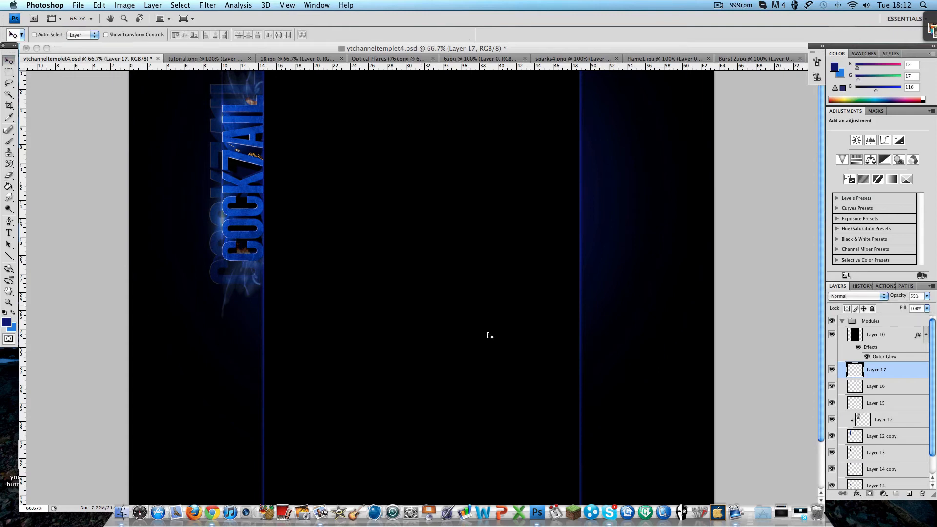
pyautogui.click(716, 5)
pyautogui.click(667, 5)
pyautogui.scroll(-2, 899, 393)
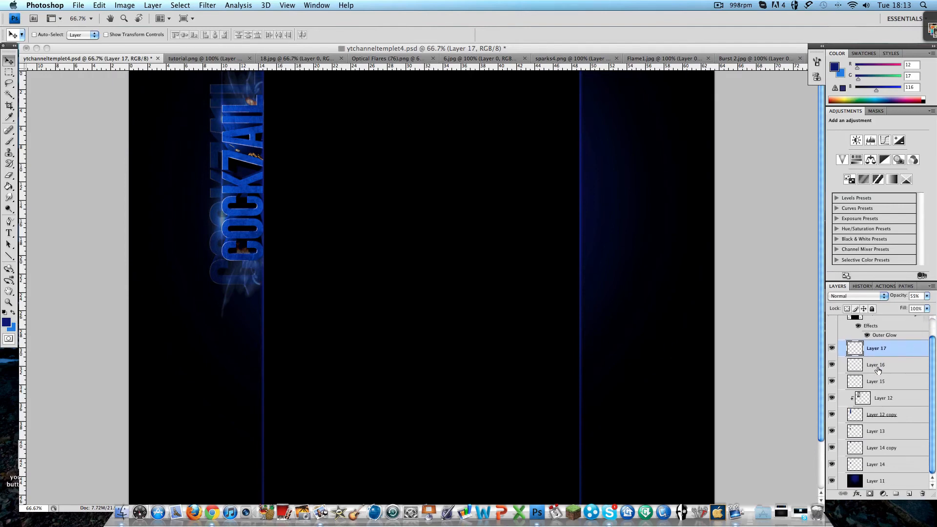
pyautogui.keyDown('super'); pyautogui.click(893, 368); pyautogui.keyUp('super')
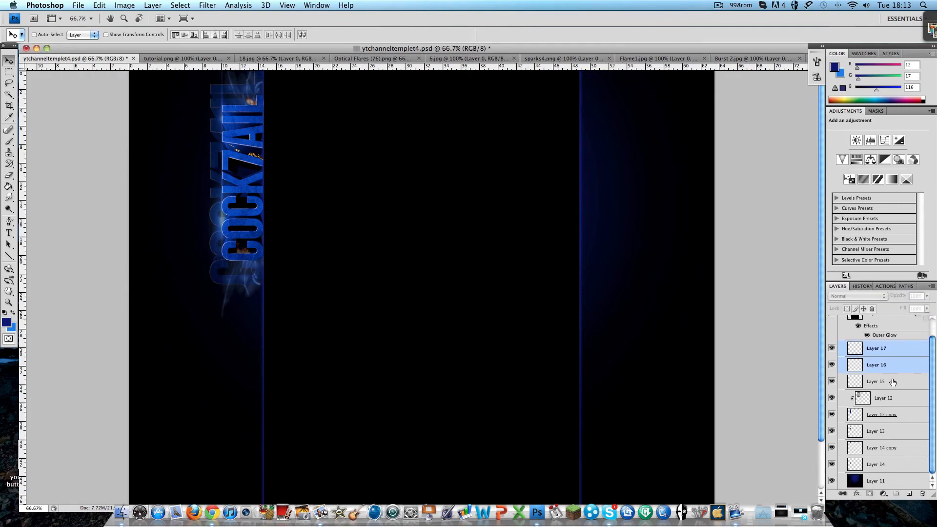
pyautogui.keyDown('super'); pyautogui.click(892, 382); pyautogui.keyUp('super')
pyautogui.keyDown('super'); pyautogui.click(893, 400); pyautogui.keyUp('super')
pyautogui.keyDown('super'); pyautogui.click(898, 416); pyautogui.keyUp('super')
pyautogui.keyDown('super'); pyautogui.click(901, 430); pyautogui.keyUp('super')
pyautogui.keyDown('super'); pyautogui.click(901, 449); pyautogui.keyUp('super')
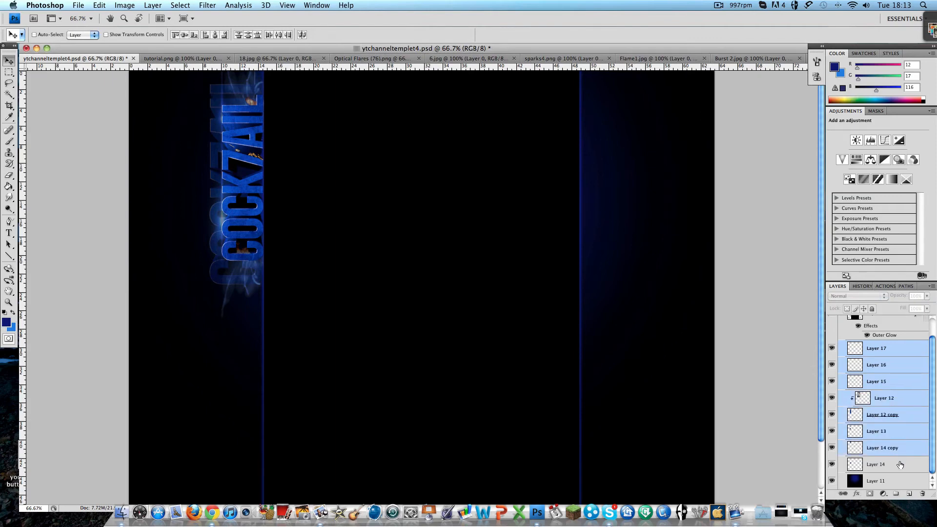
pyautogui.keyDown('super'); pyautogui.click(900, 465); pyautogui.keyUp('super')
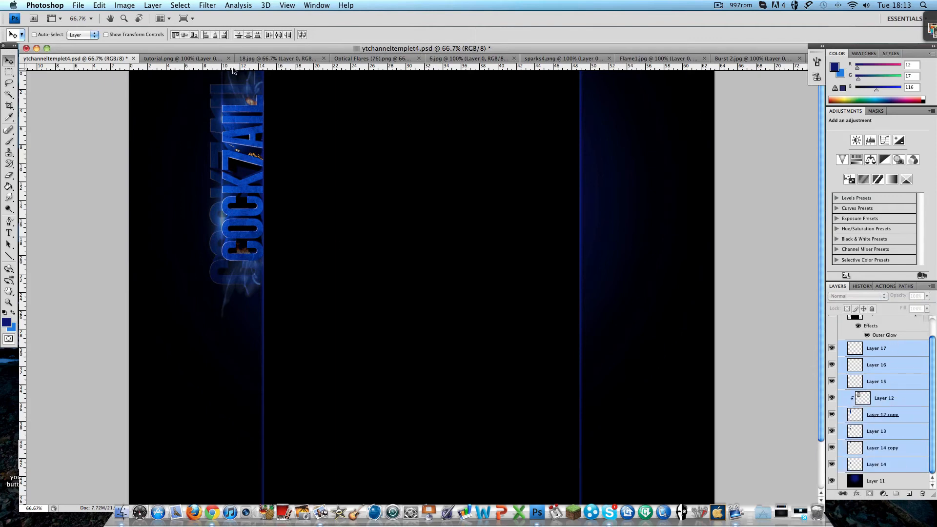
pyautogui.rightClick(898, 356)
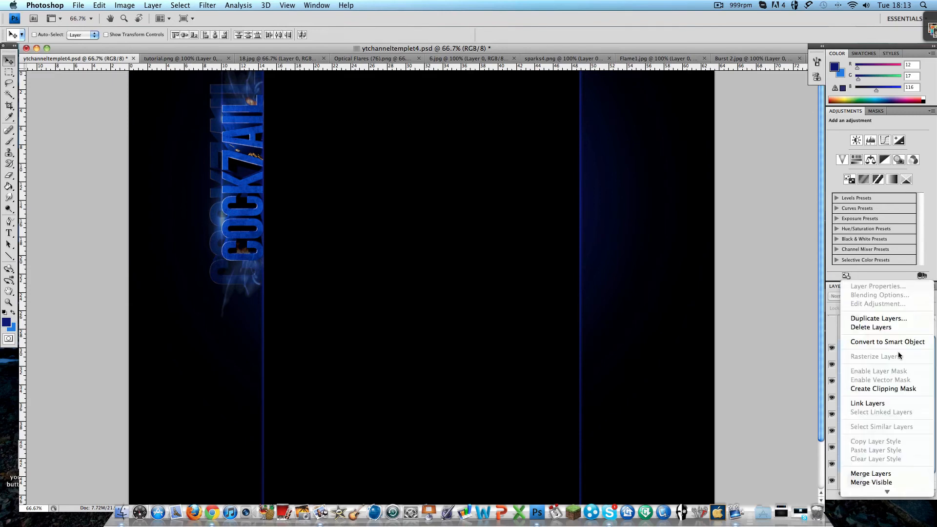
pyautogui.click(879, 318)
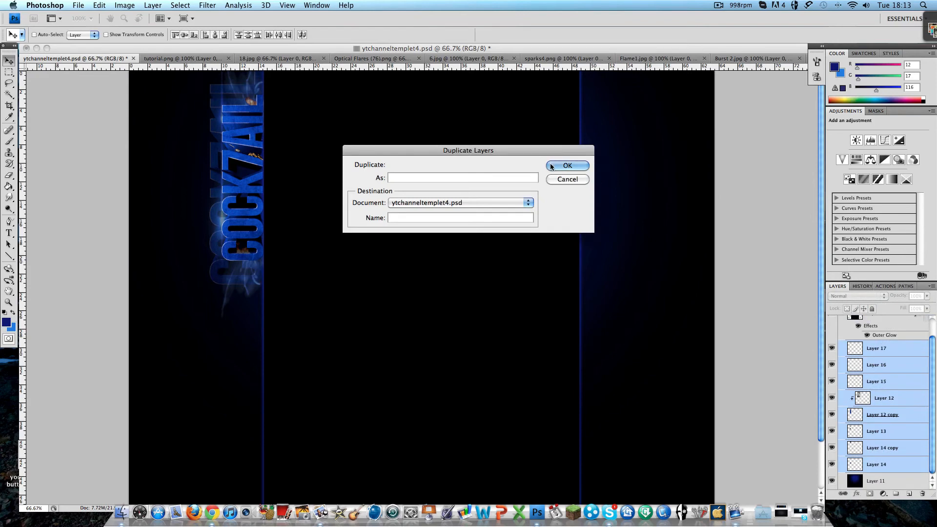
pyautogui.click(566, 165)
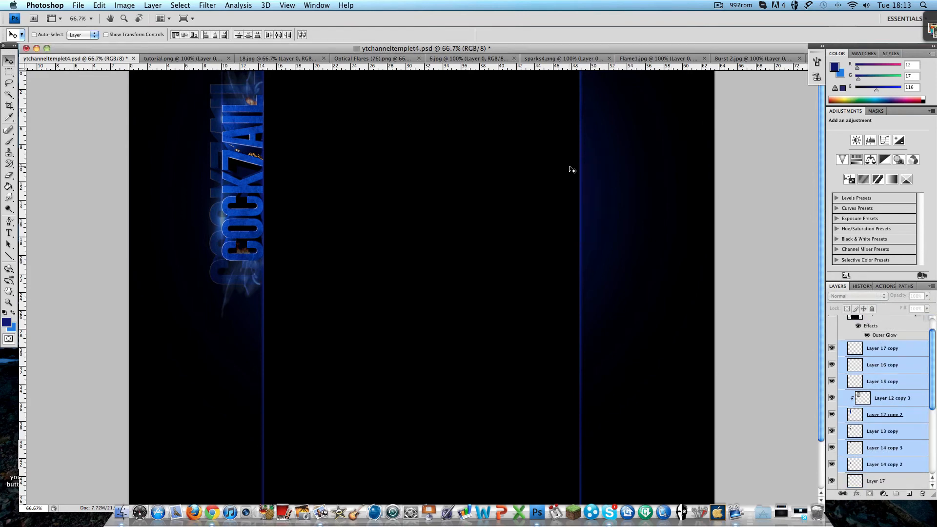
# Move the duplicated logo to the right side strip, rotate it 180° and align it against the black centre's edge.
pyautogui.moveTo(262, 205); pyautogui.dragTo(163, 202)
pyautogui.moveTo(248, 229); pyautogui.dragTo(640, 208)
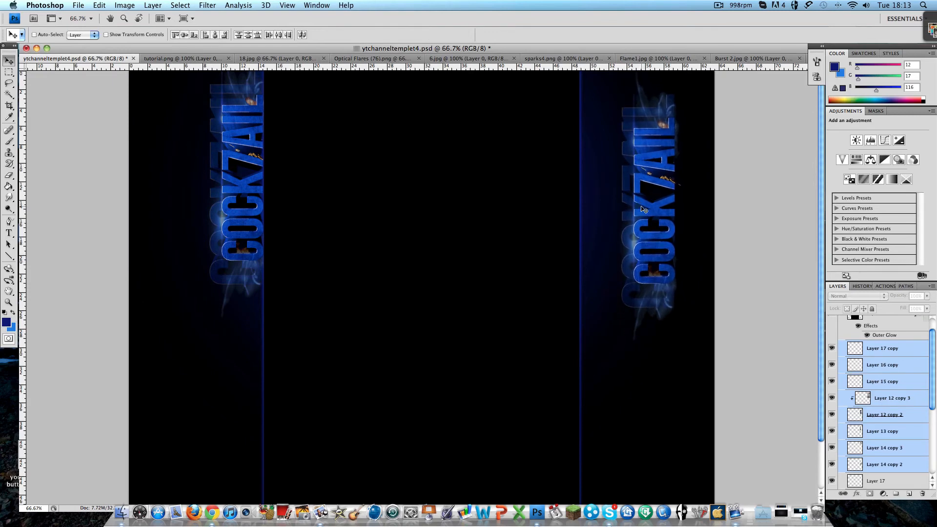
pyautogui.press('super+t')
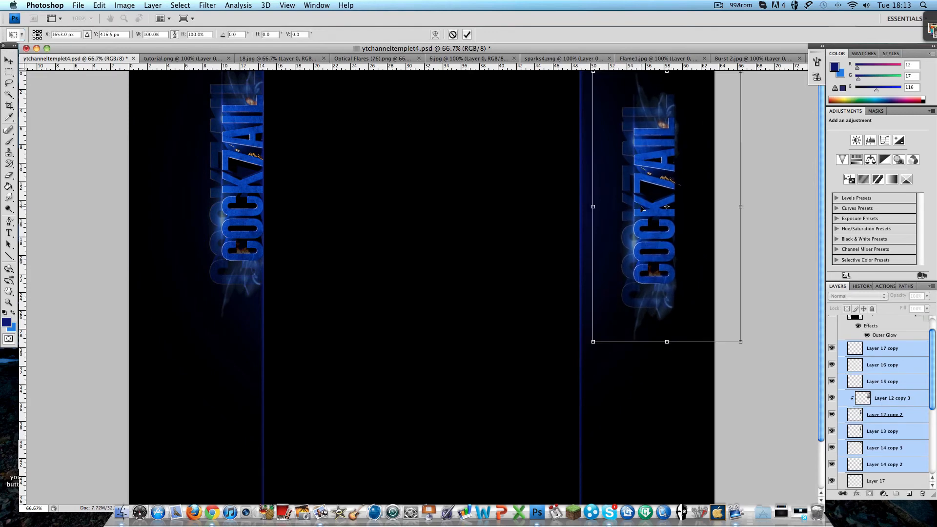
pyautogui.rightClick(640, 177)
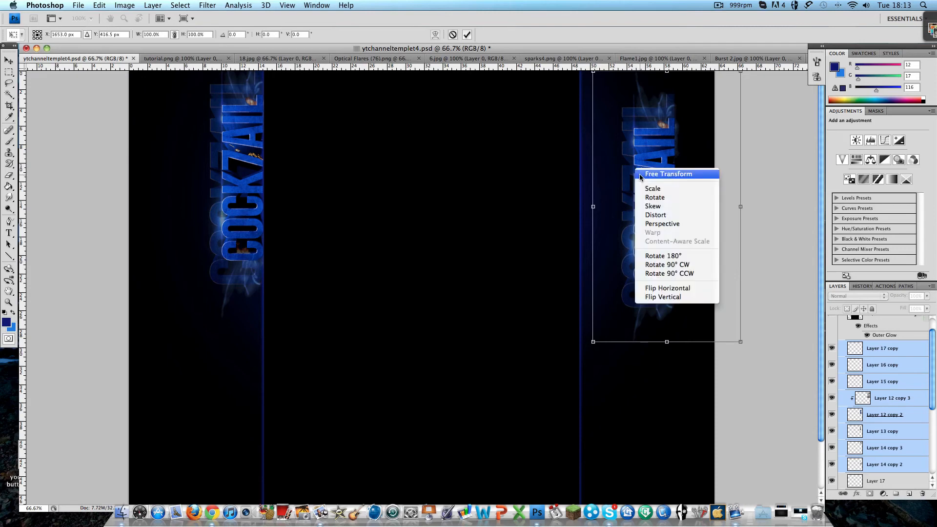
pyautogui.click(664, 256)
pyautogui.moveTo(694, 232); pyautogui.dragTo(615, 190)
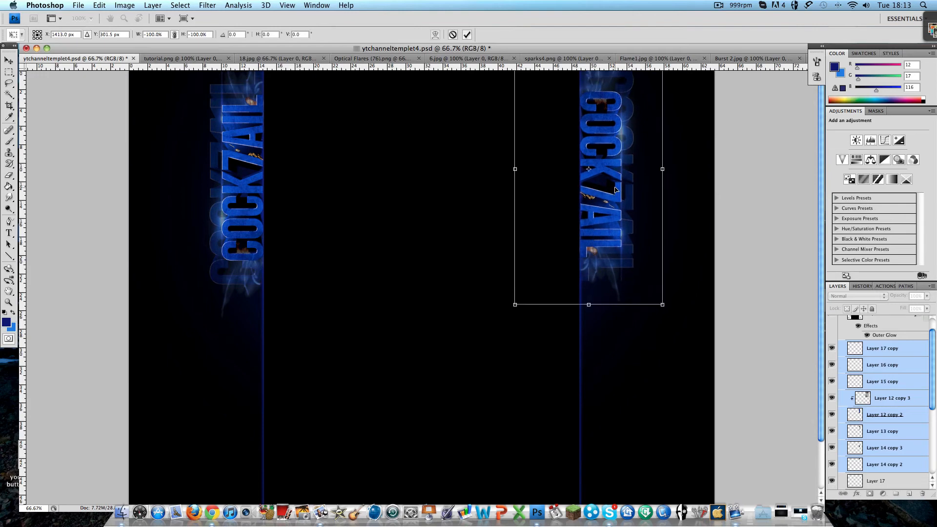
pyautogui.moveTo(615, 186); pyautogui.dragTo(614, 188)
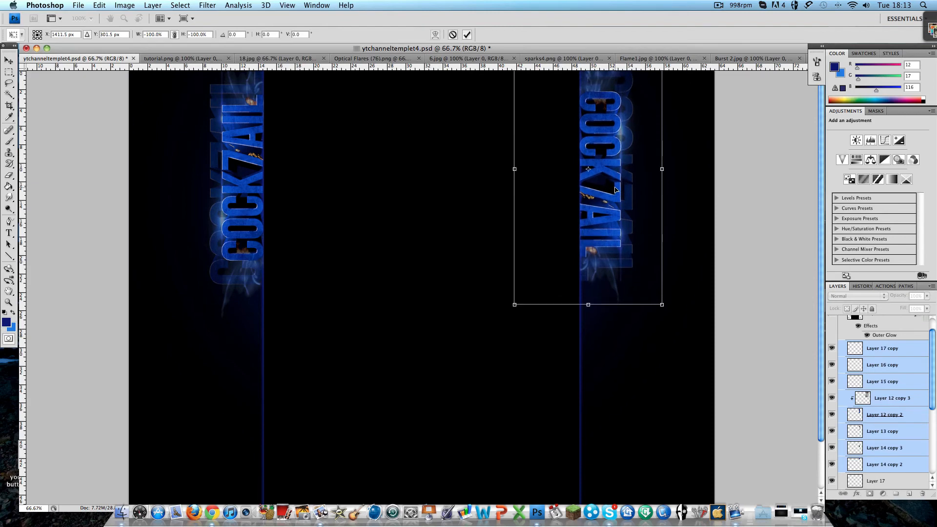
pyautogui.moveTo(618, 209); pyautogui.dragTo(616, 216)
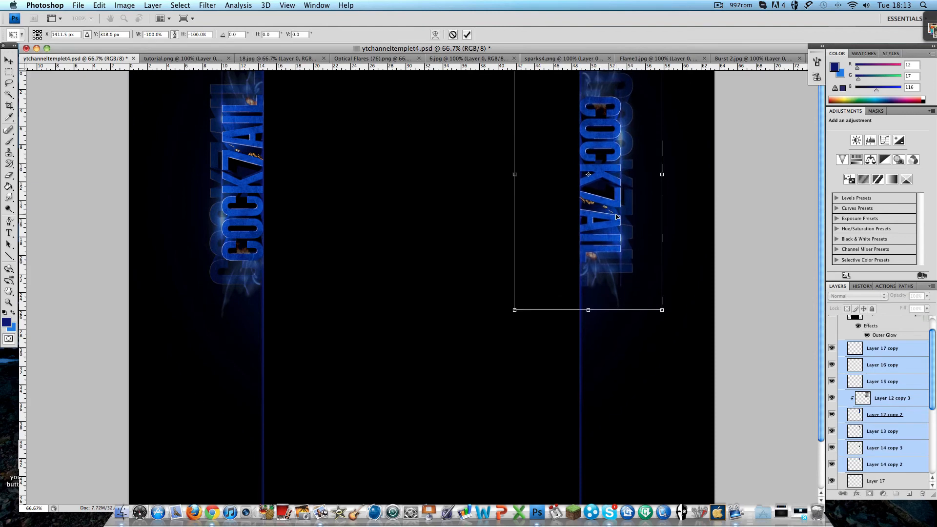
pyautogui.click(8, 60)
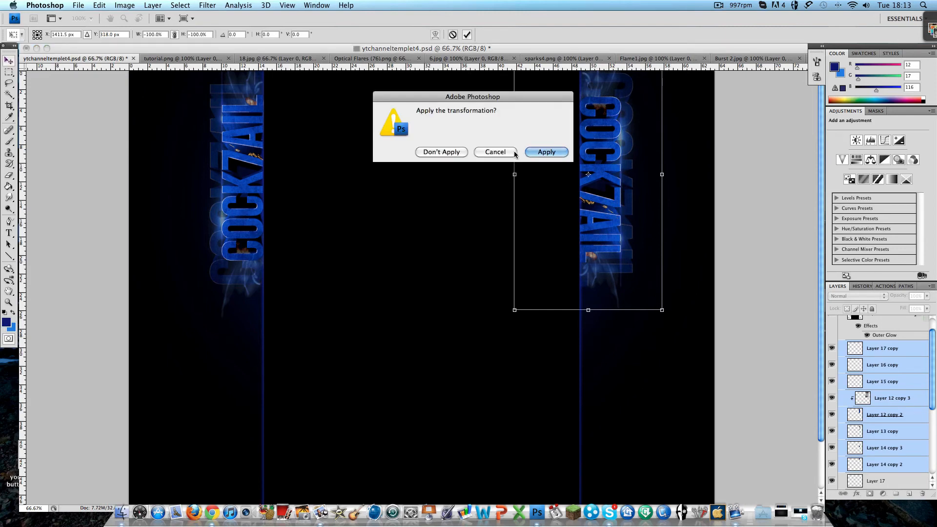
pyautogui.click(531, 156)
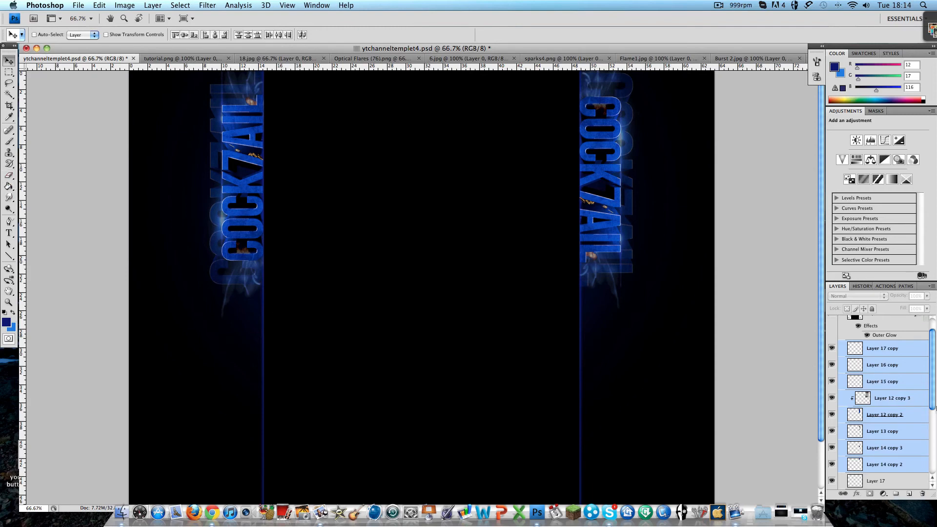
# Create a wide paragraph text box above Layer 10, across the upper part of the black centre area.
pyautogui.click(867, 350)
pyautogui.click(9, 175)
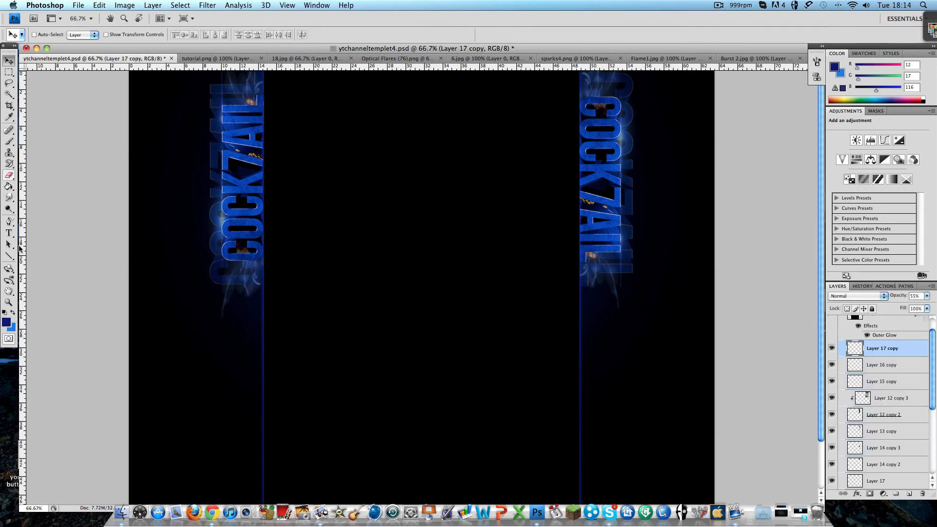
pyautogui.click(8, 233)
pyautogui.press('t')
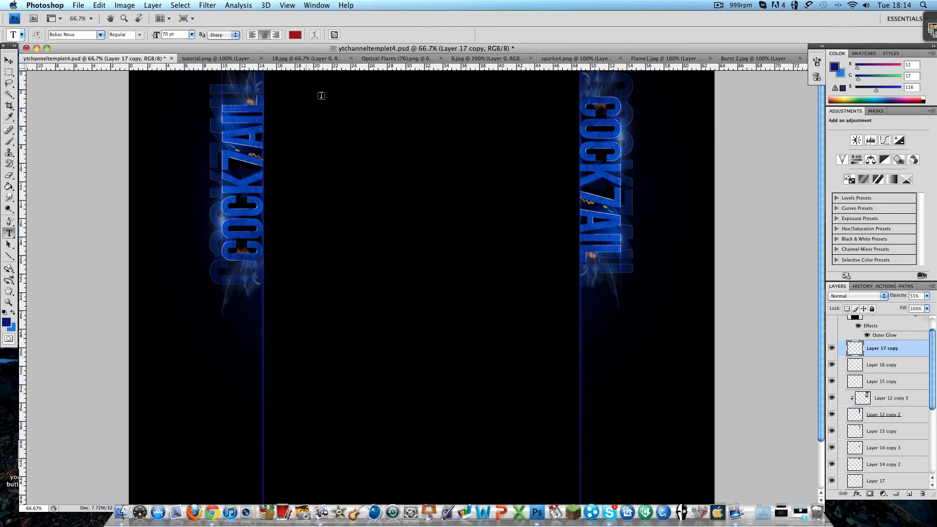
pyautogui.click(901, 325)
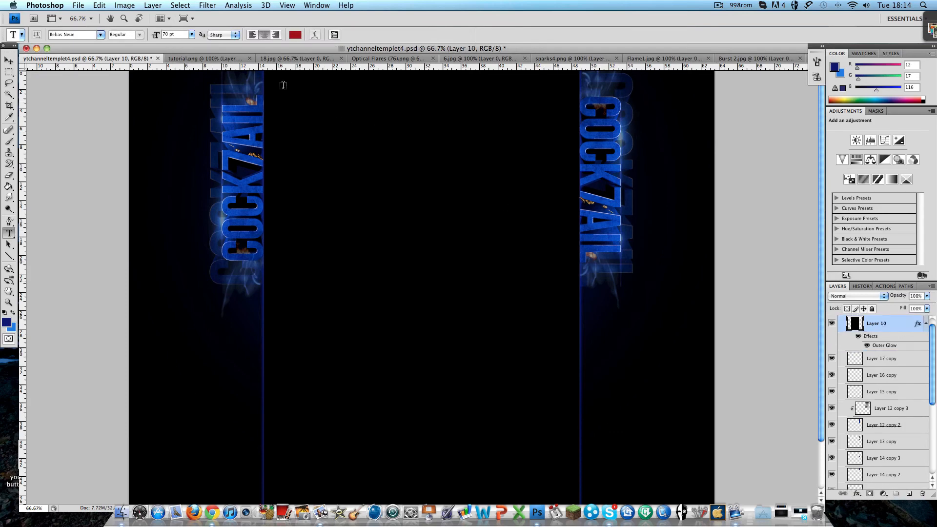
pyautogui.moveTo(283, 86); pyautogui.dragTo(545, 116)
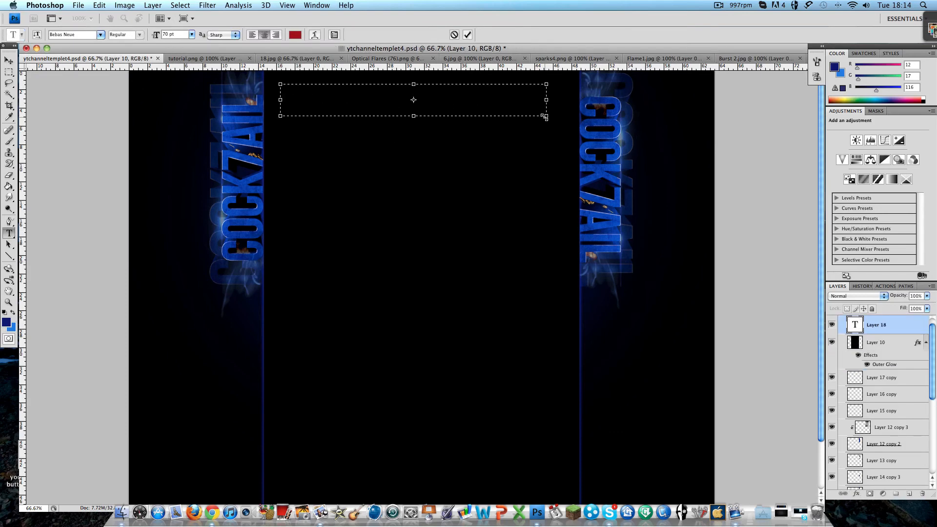
pyautogui.write('sdf')
pyautogui.press('BackSpace')
pyautogui.press('BackSpace')
pyautogui.press('BackSpace')
pyautogui.write('www')
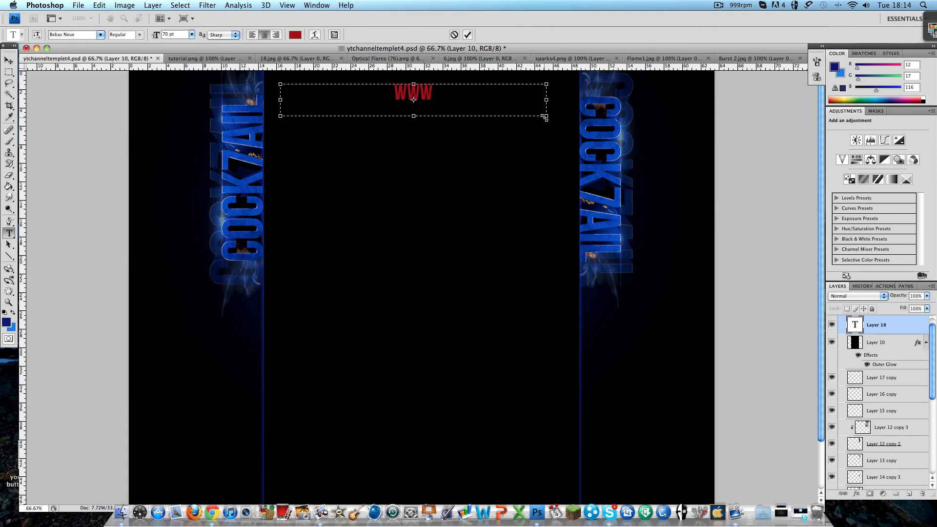
pyautogui.write('.you')
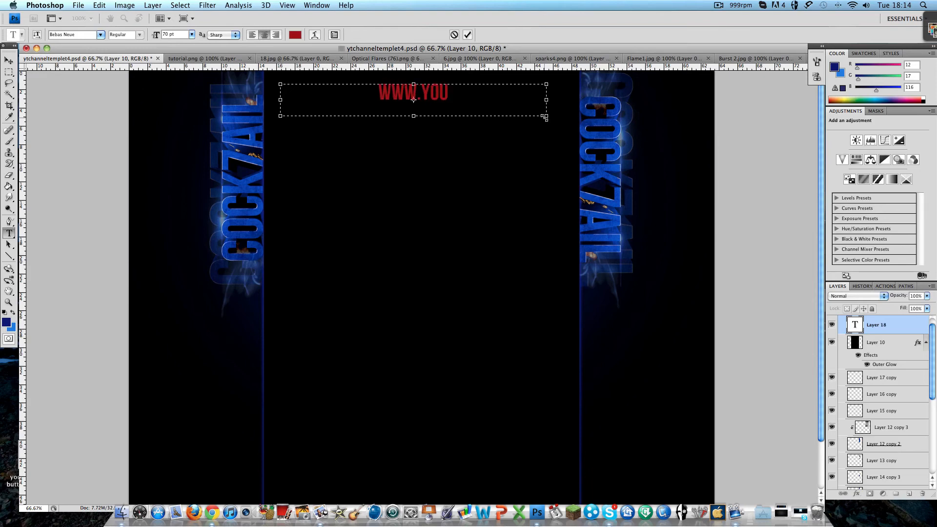
pyautogui.write('tube.com')
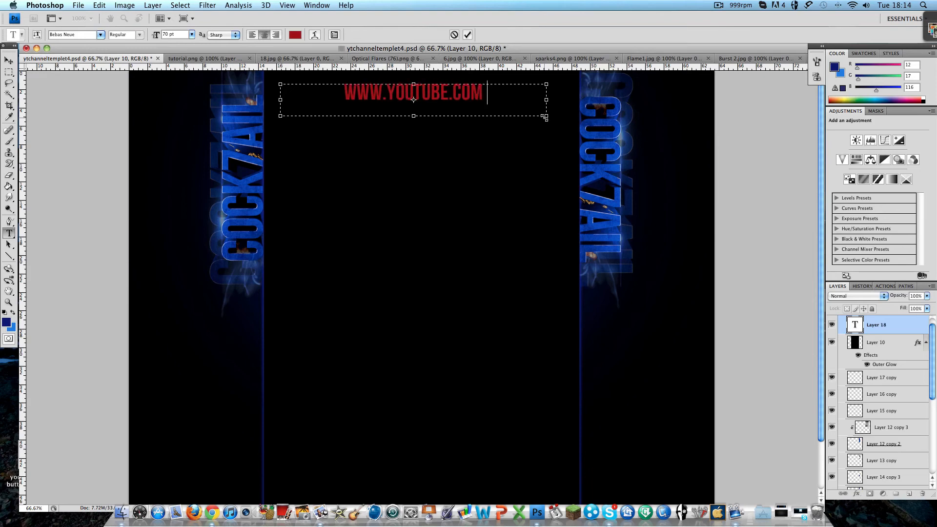
pyautogui.write('/')
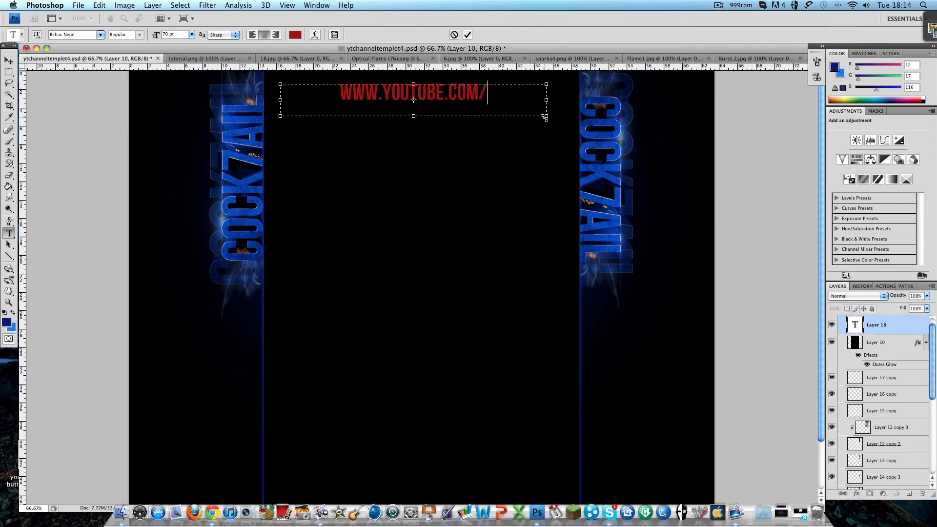
pyautogui.write('cock')
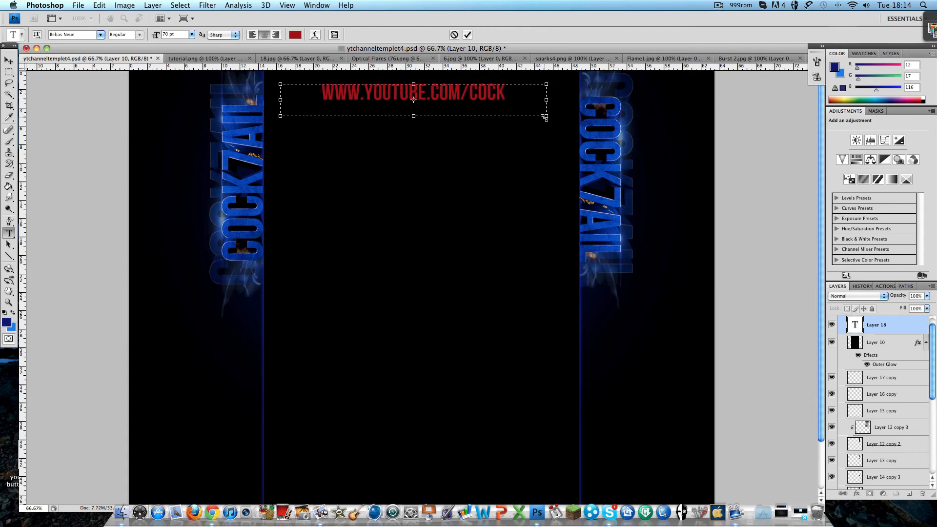
pyautogui.write('7ail')
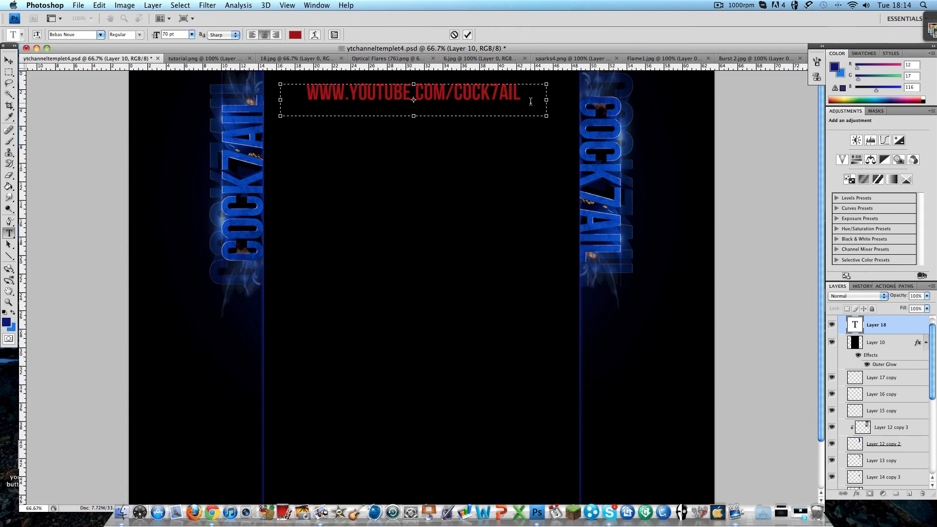
# Recolour the whole channel address text to dark blue 091b9f and commit the text edit.
pyautogui.moveTo(530, 101); pyautogui.dragTo(103, 96)
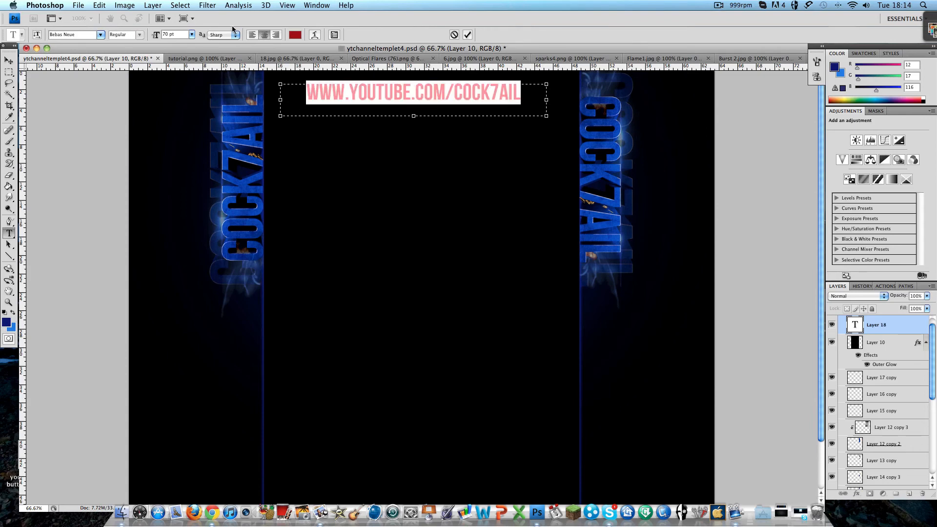
pyautogui.click(300, 37)
pyautogui.click(628, 294)
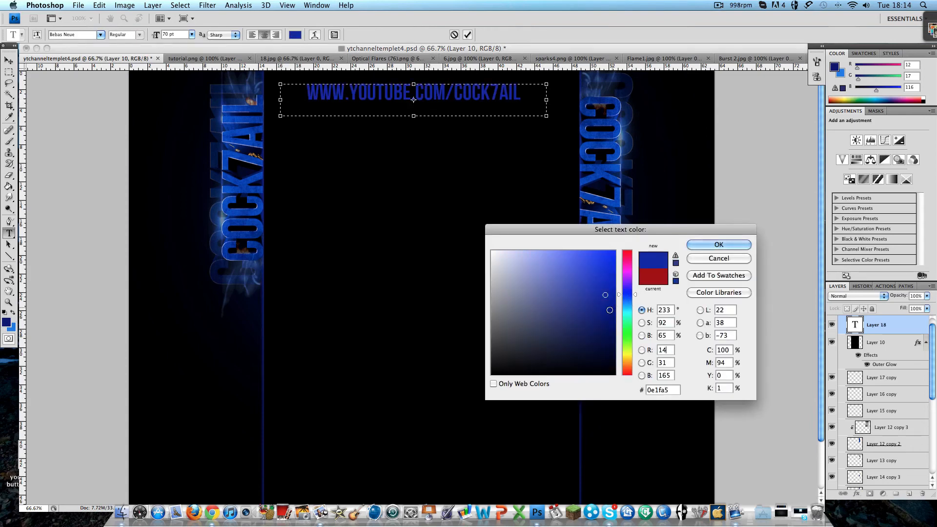
pyautogui.moveTo(608, 315); pyautogui.dragTo(608, 297)
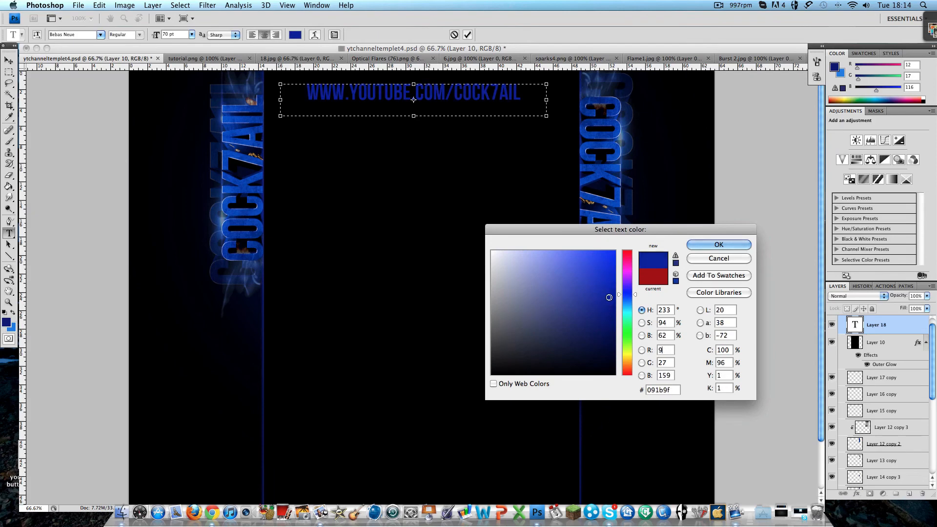
pyautogui.click(707, 246)
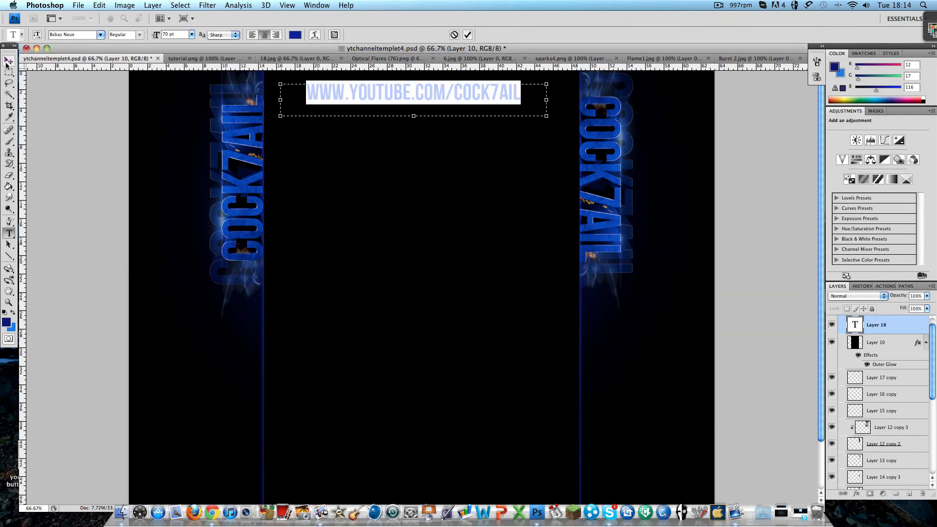
pyautogui.click(9, 60)
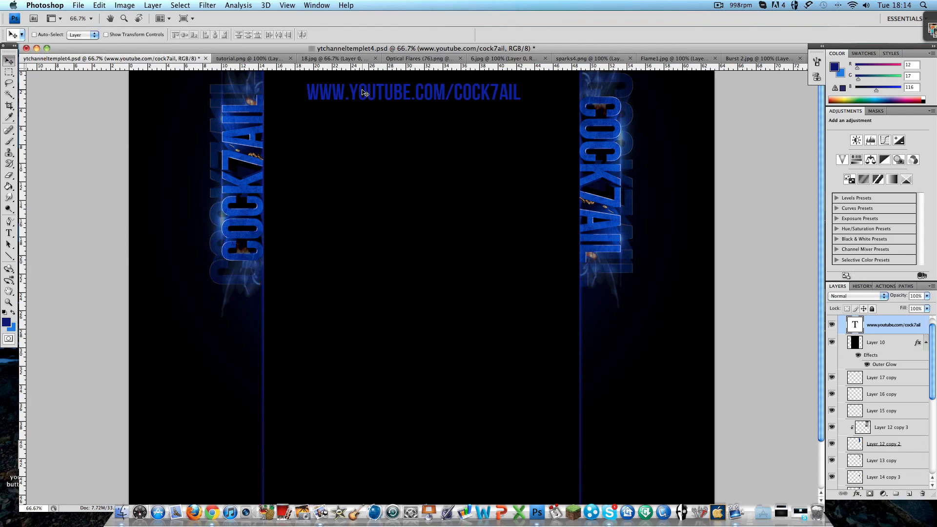
# Scale the channel address proportionally to 49% and position it just inside the canvas's upper edge.
pyautogui.press('super+t')
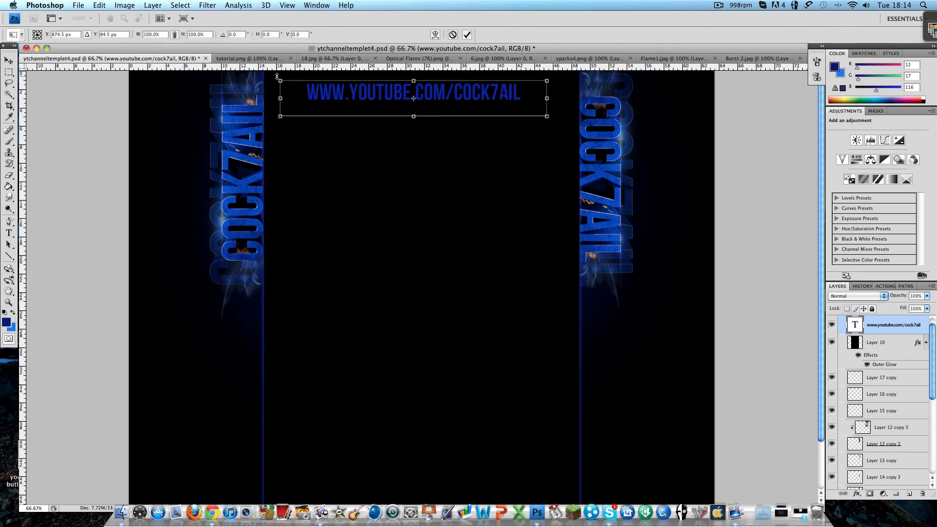
pyautogui.moveTo(281, 81); pyautogui.dragTo(381, 82)
pyautogui.scroll(2, 555, 117)
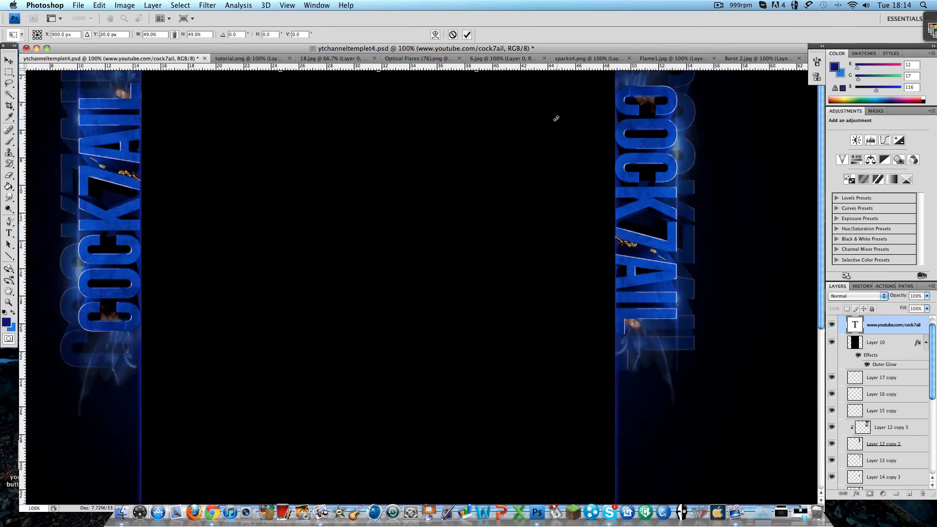
pyautogui.scroll(4, 395, 130)
pyautogui.hscroll(-4, 389, 131)
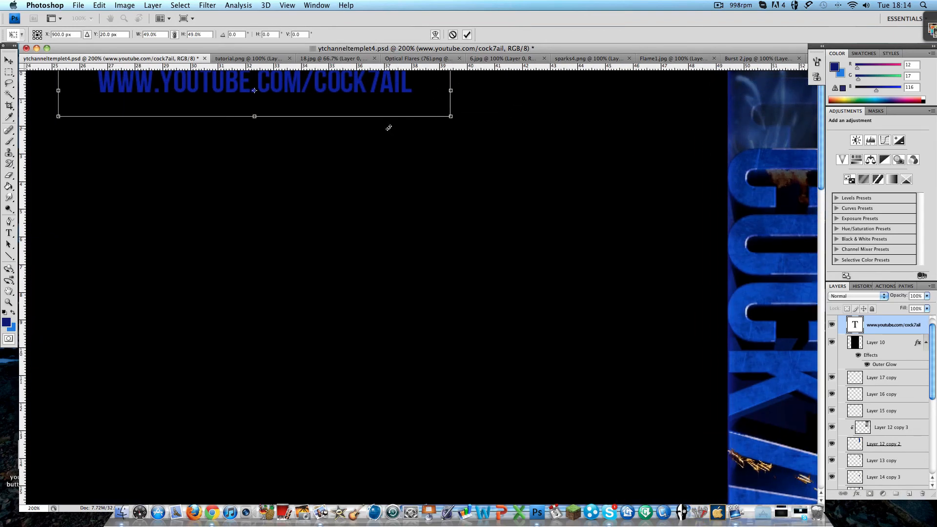
pyautogui.moveTo(245, 93); pyautogui.dragTo(246, 94)
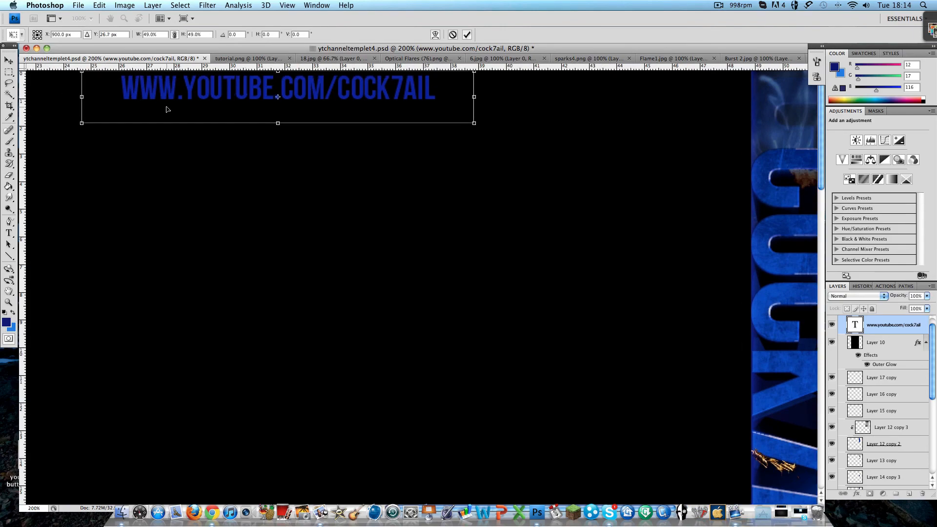
pyautogui.scroll(8, 156, 89)
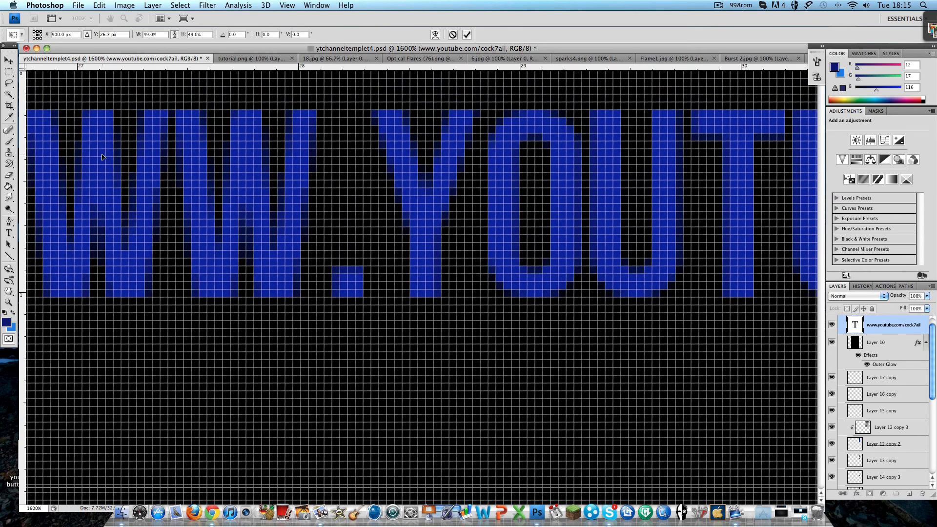
pyautogui.moveTo(102, 157); pyautogui.dragTo(105, 130)
# Reduce the channel address further to 44.9% about its centre and apply the transformation.
pyautogui.scroll(-8, 105, 130)
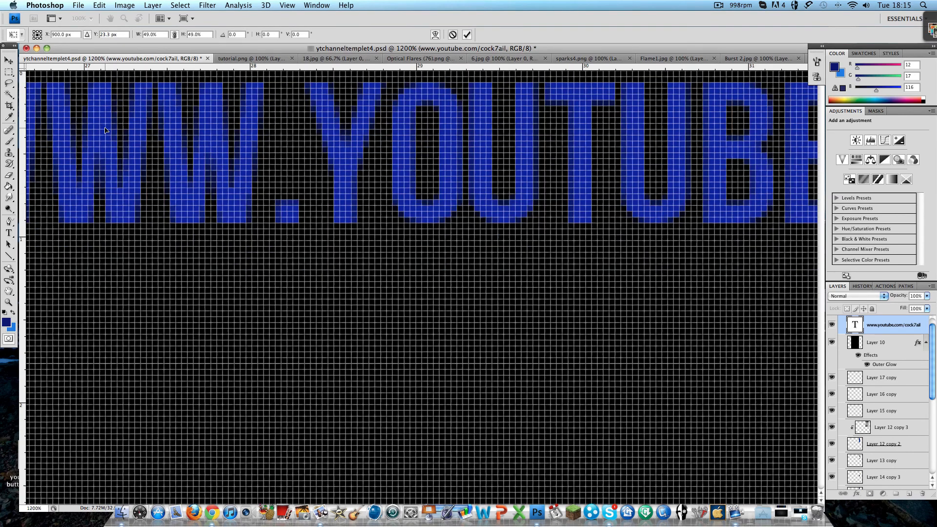
pyautogui.scroll(-5, 108, 129)
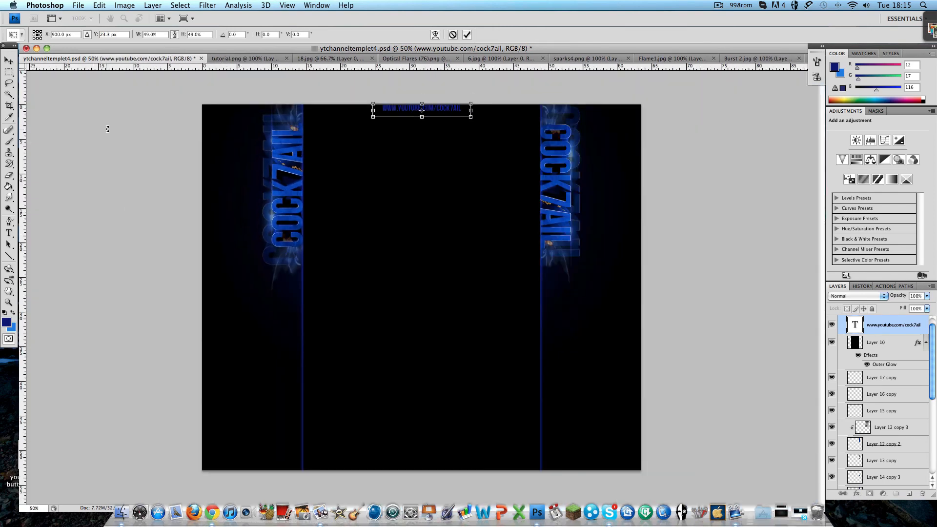
pyautogui.scroll(4, 203, 134)
pyautogui.scroll(5, 658, 226)
pyautogui.scroll(5, 658, 226)
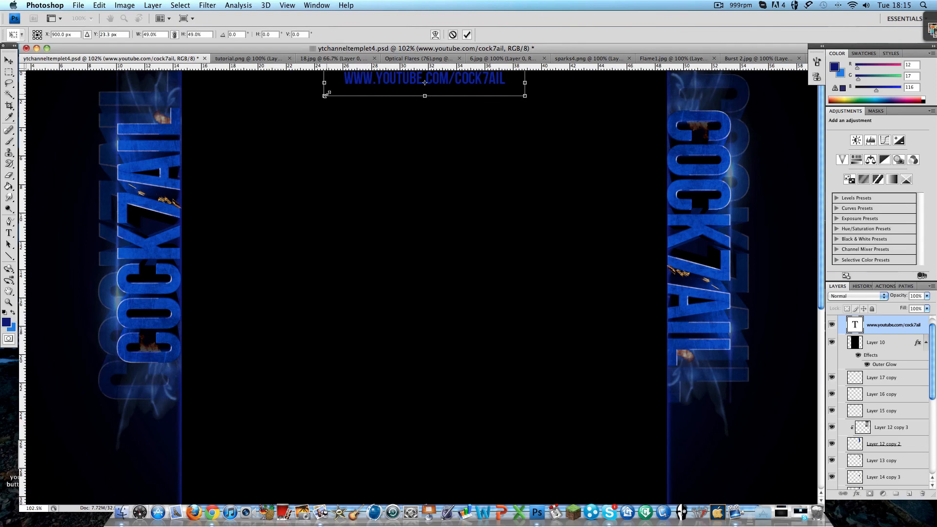
pyautogui.moveTo(325, 96); pyautogui.dragTo(335, 91)
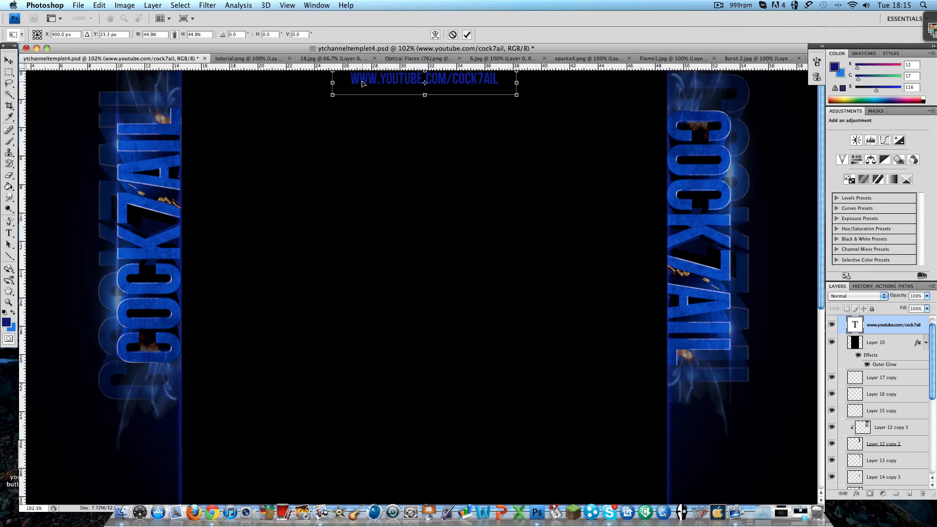
pyautogui.click(10, 60)
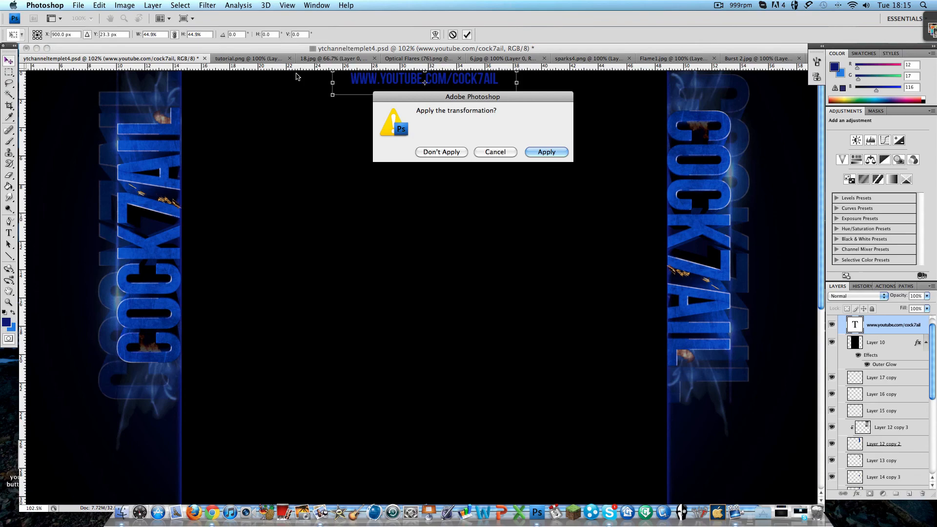
pyautogui.click(546, 152)
pyautogui.scroll(10, 406, 79)
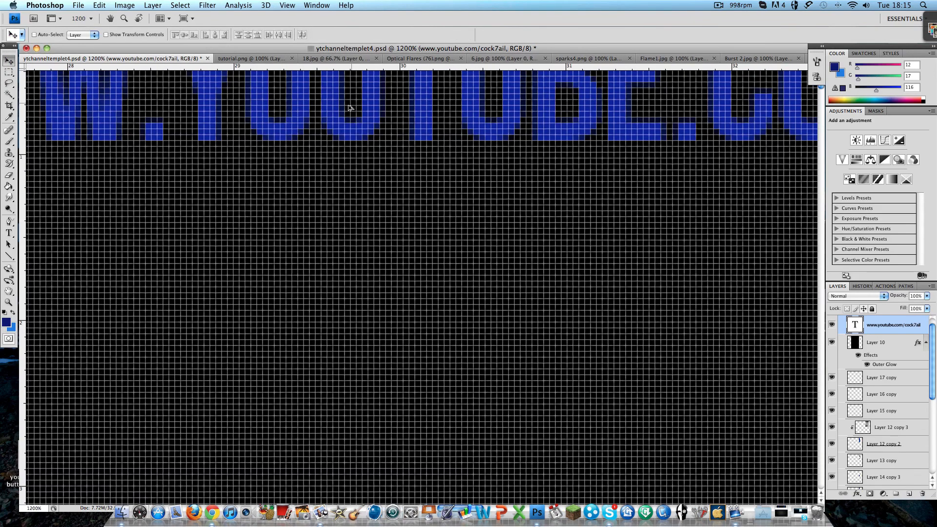
pyautogui.scroll(4, 349, 109)
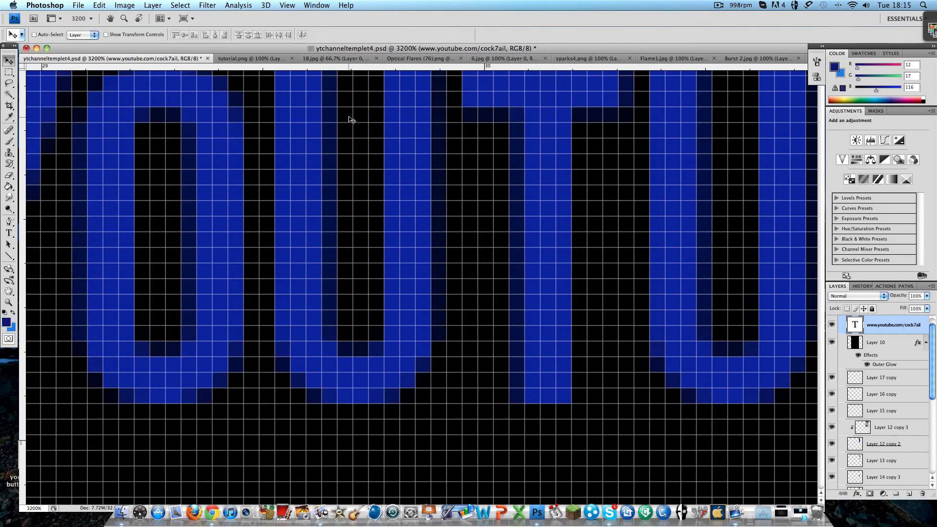
pyautogui.scroll(3, 349, 119)
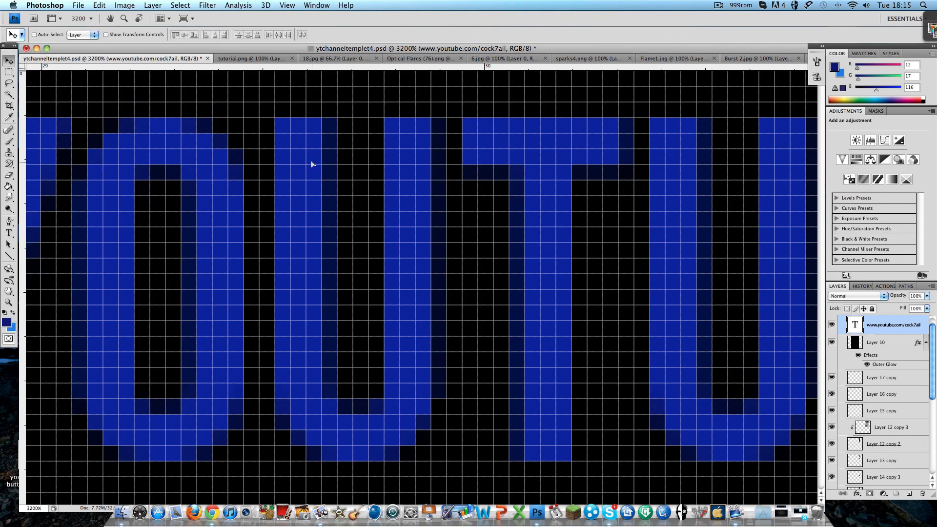
pyautogui.scroll(-3, 313, 146)
pyautogui.scroll(-5, 310, 139)
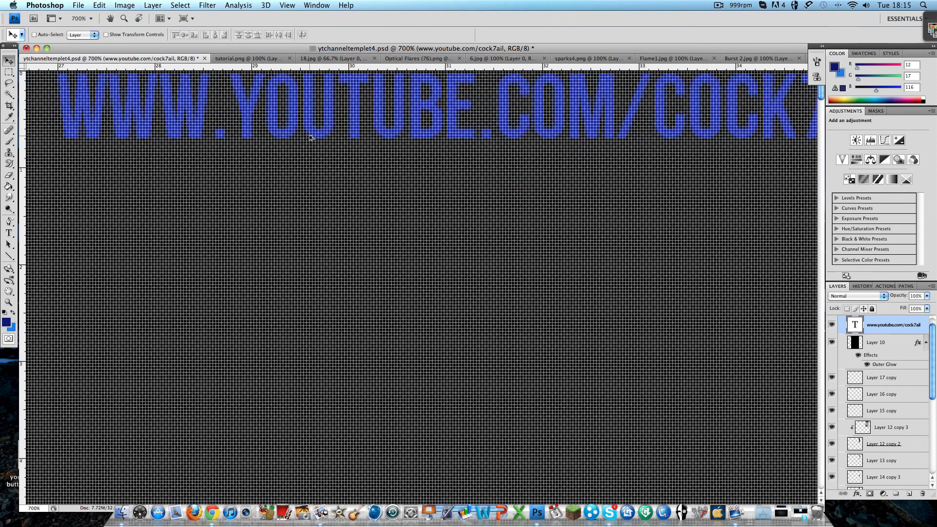
pyautogui.scroll(-7, 311, 138)
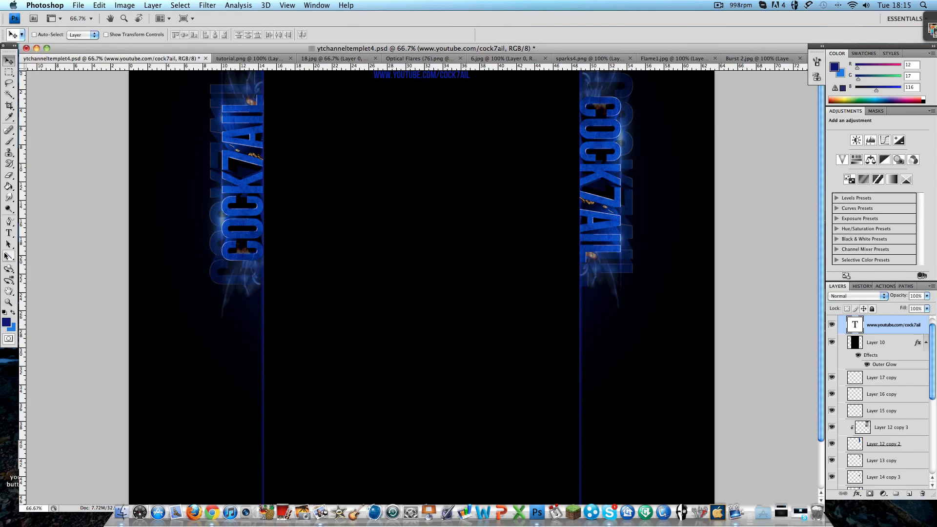
# Draw a 1 px dark blue horizontal line on each side of the channel address, stopping short of the side strips.
pyautogui.click(7, 256)
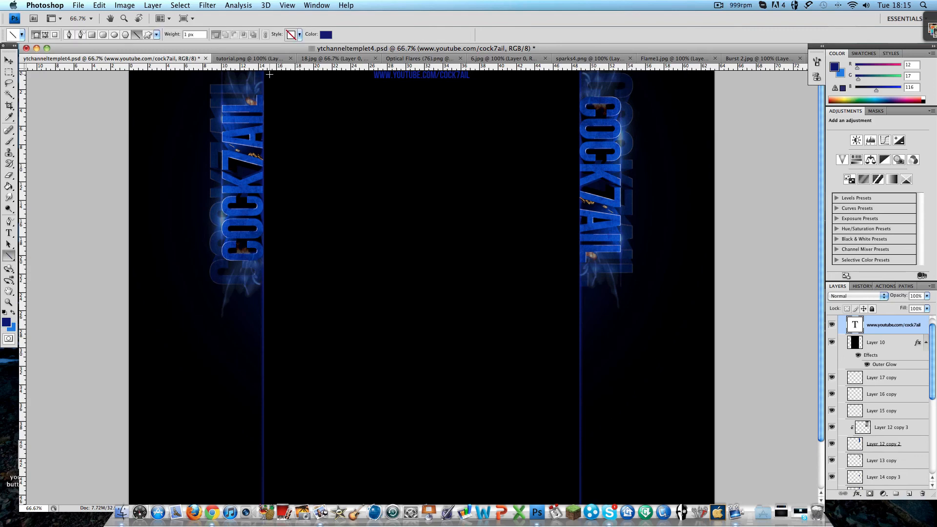
pyautogui.moveTo(269, 75); pyautogui.dragTo(366, 74)
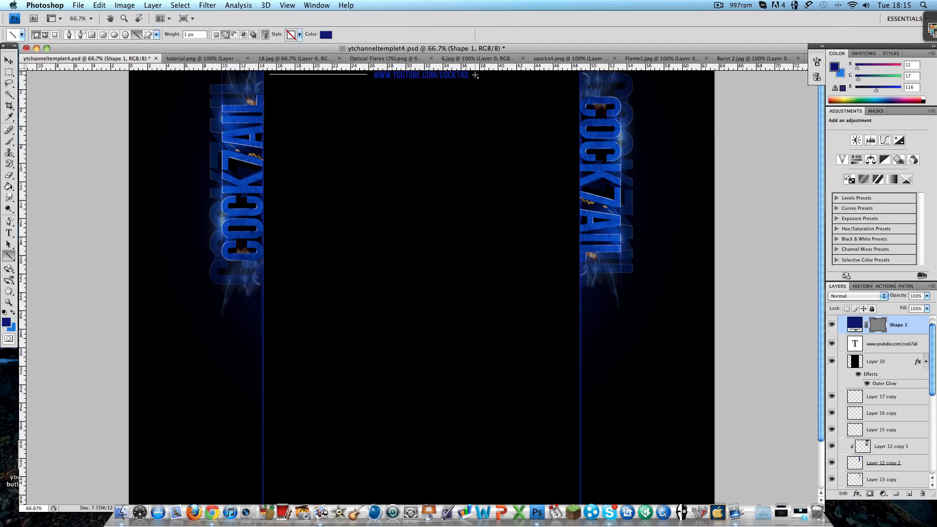
pyautogui.moveTo(475, 76); pyautogui.dragTo(569, 74)
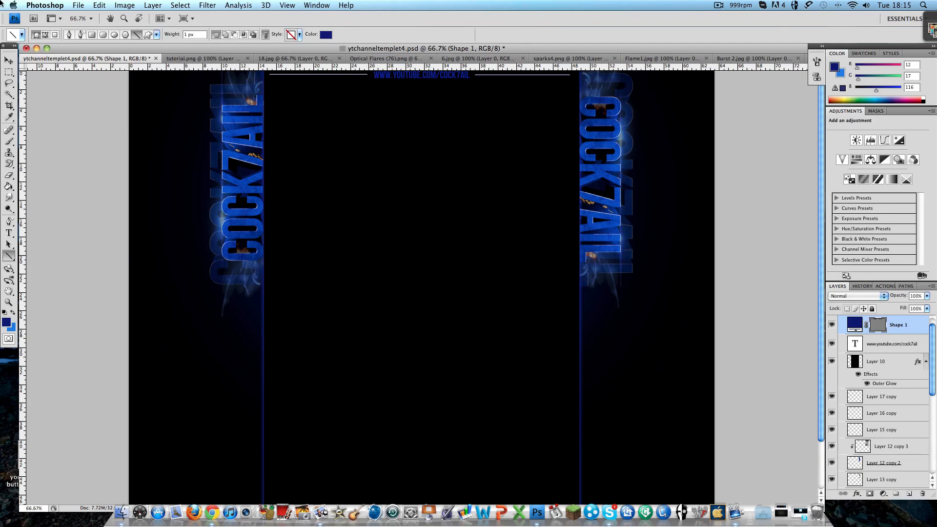
pyautogui.click(9, 59)
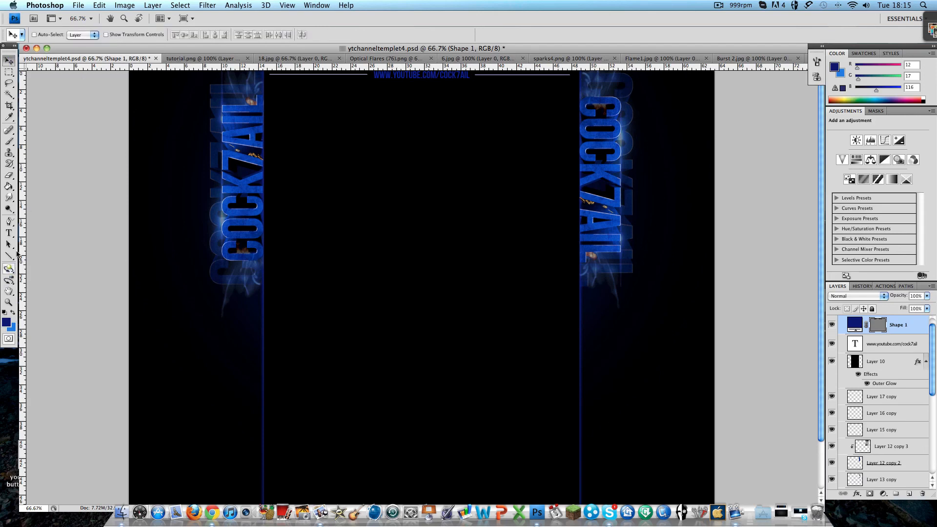
# Set the eraser to 147 px and rasterize the shape layer holding the two lines.
pyautogui.click(8, 174)
pyautogui.click(64, 34)
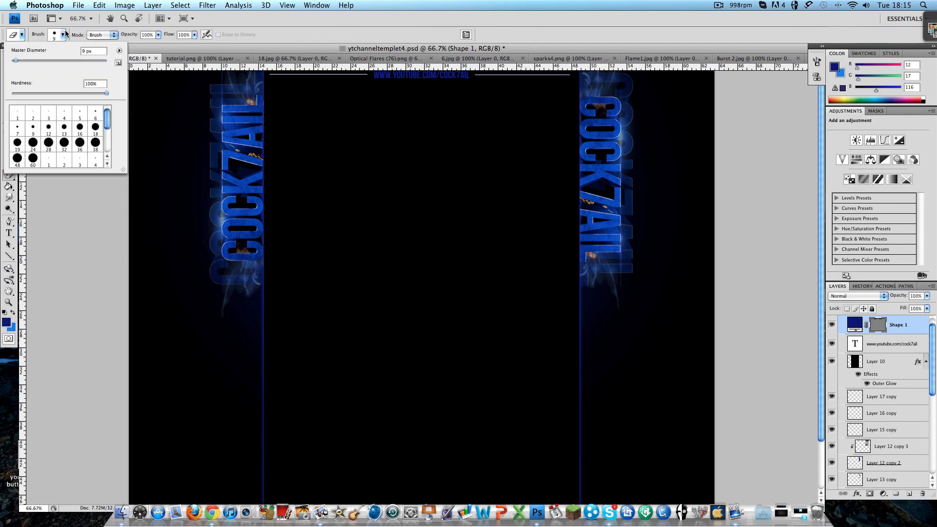
pyautogui.moveTo(54, 60); pyautogui.dragTo(49, 60)
pyautogui.moveTo(65, 61); pyautogui.dragTo(67, 61)
pyautogui.click(255, 74)
pyautogui.click(561, 151)
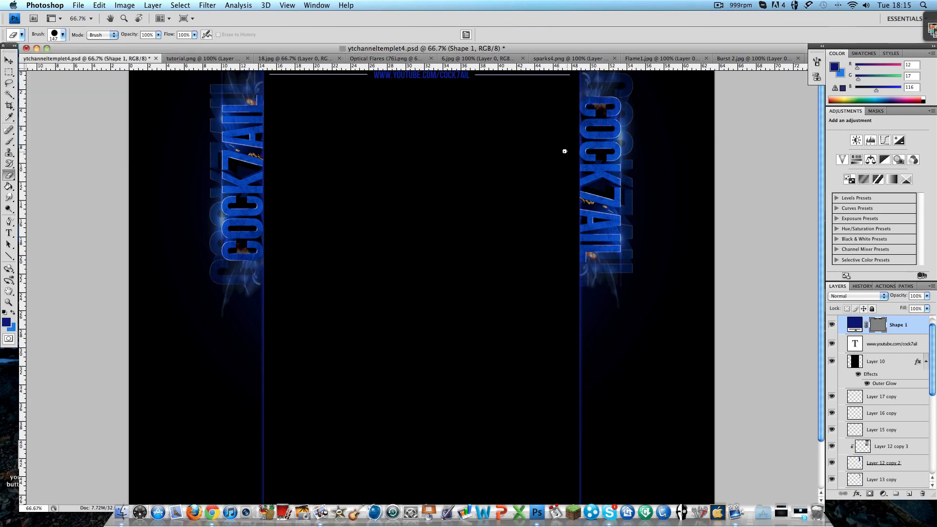
# Soften the eraser, enlarge it to 267 px and fade the ends of the lines beside the channel address.
pyautogui.click(63, 35)
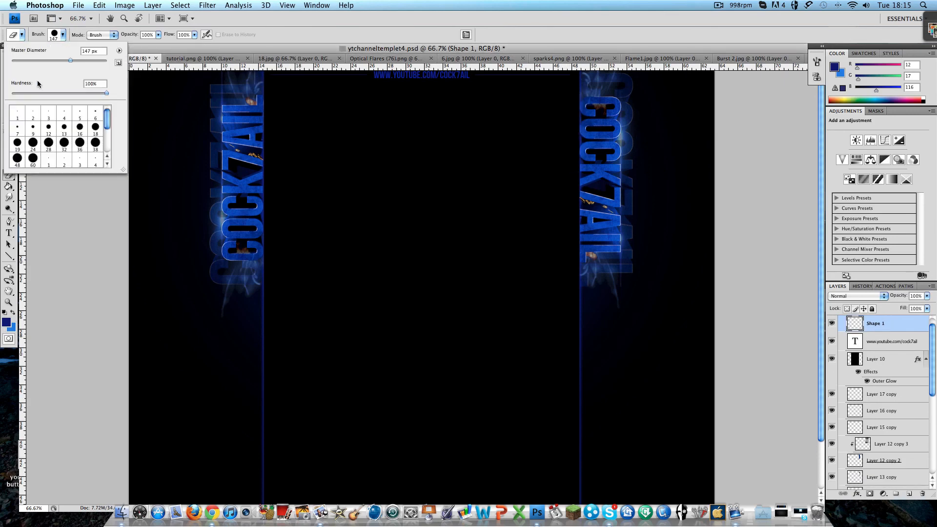
pyautogui.moveTo(21, 93); pyautogui.dragTo(11, 93)
pyautogui.moveTo(82, 60); pyautogui.dragTo(86, 60)
pyautogui.click(249, 76)
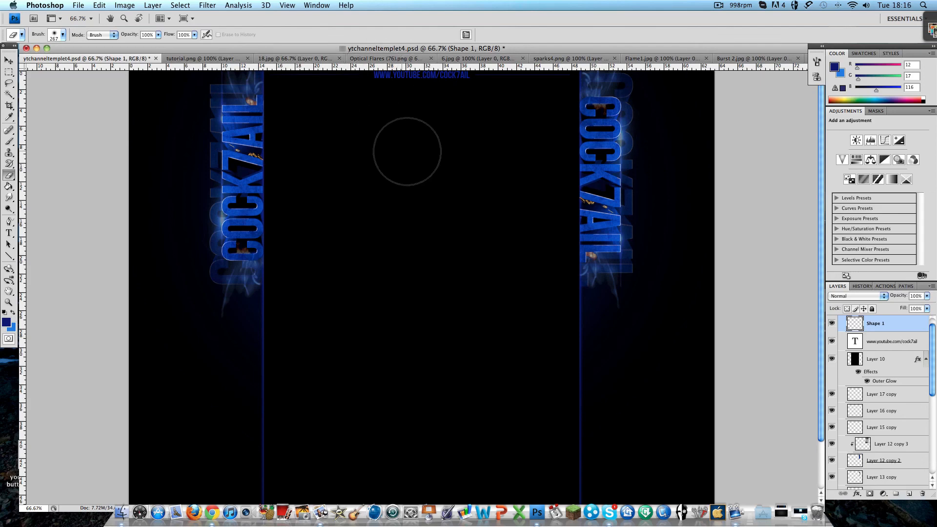
# Examine the channel address and the faded line up close, then the whole upper part of the background.
pyautogui.scroll(4, 410, 102)
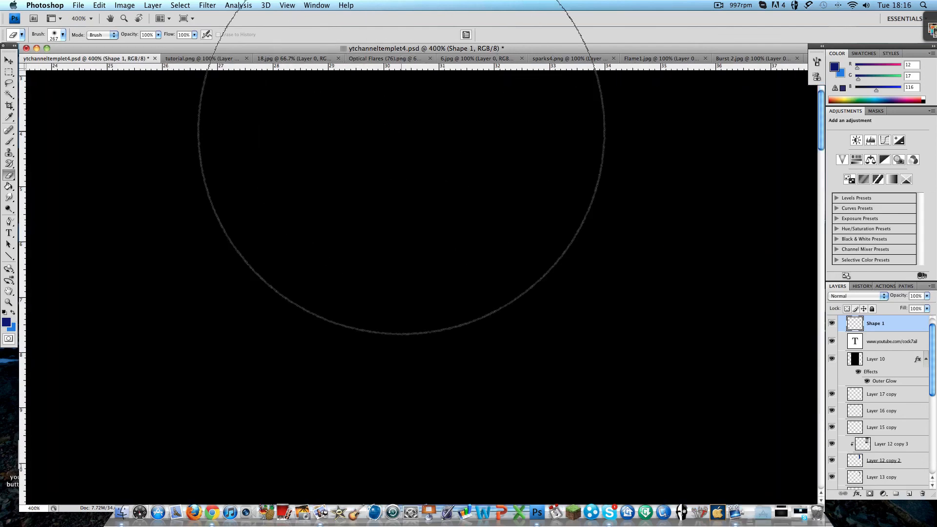
pyautogui.scroll(4, 464, 255)
pyautogui.hscroll(-3, 464, 255)
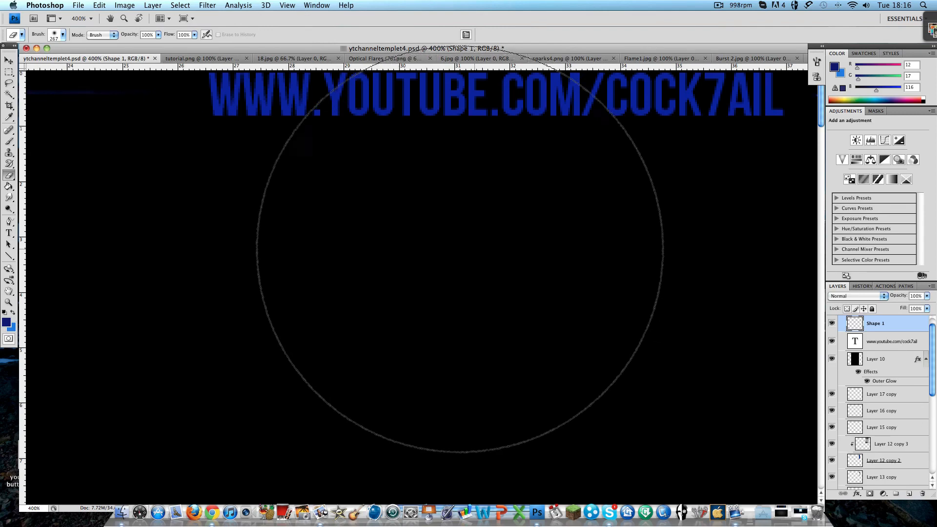
pyautogui.scroll(-3, 460, 251)
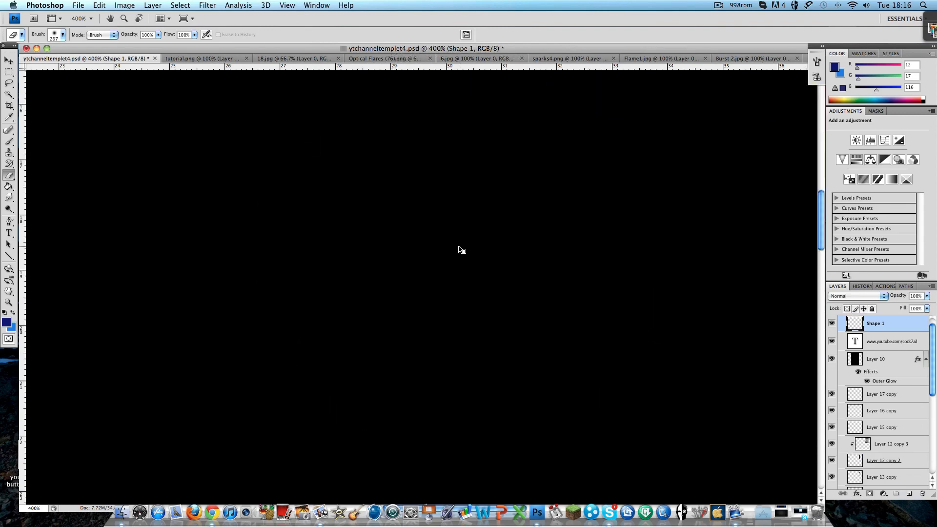
pyautogui.scroll(-10, 467, 264)
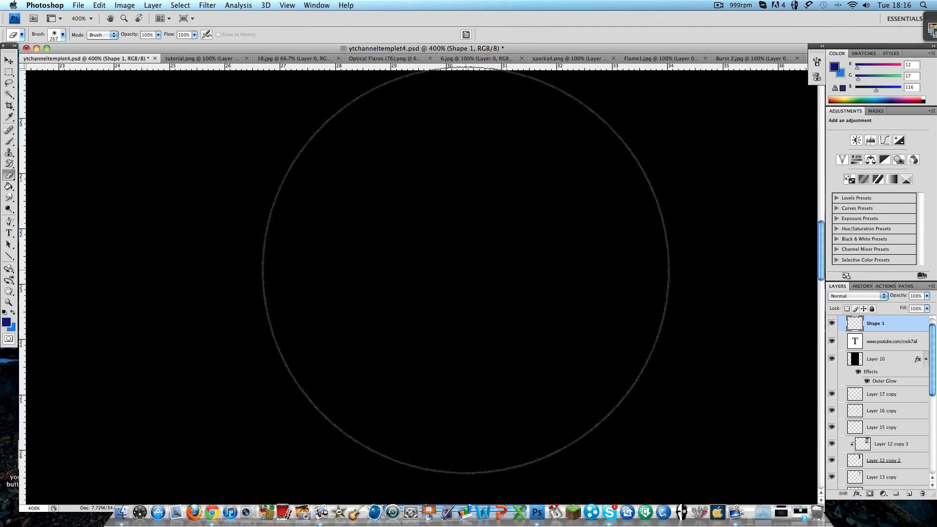
pyautogui.scroll(-5, 468, 278)
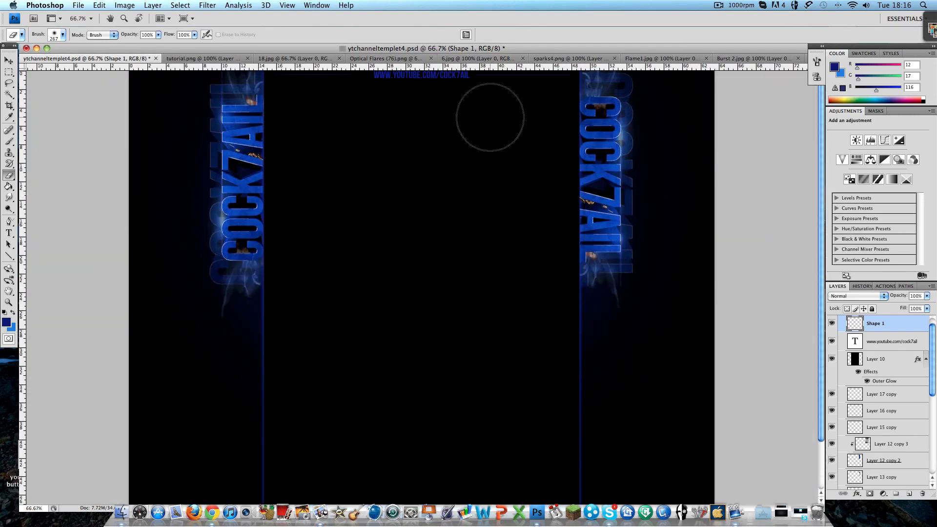
pyautogui.click(8, 64)
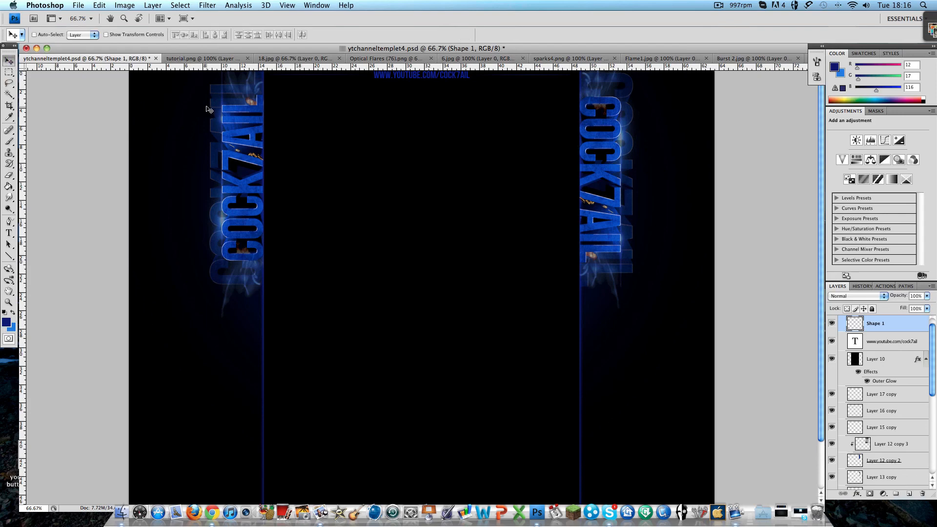